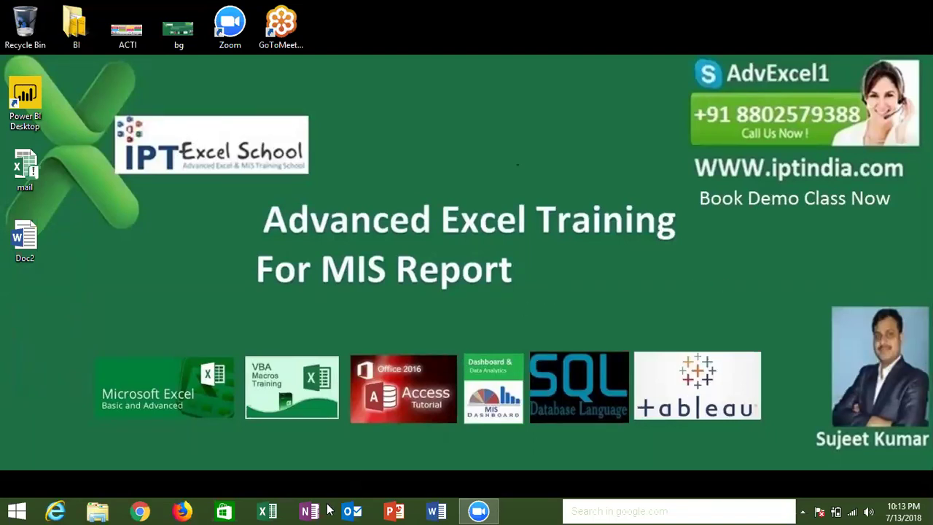
- Launch Excel and start a new blank workbook
{"action": "left_click", "coordinate": [268, 510]}
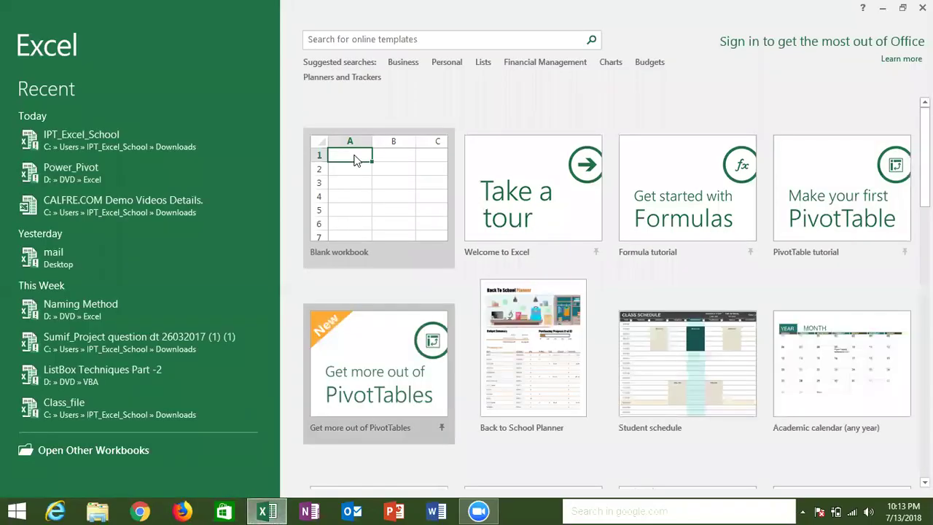
{"action": "left_click", "coordinate": [353, 155]}
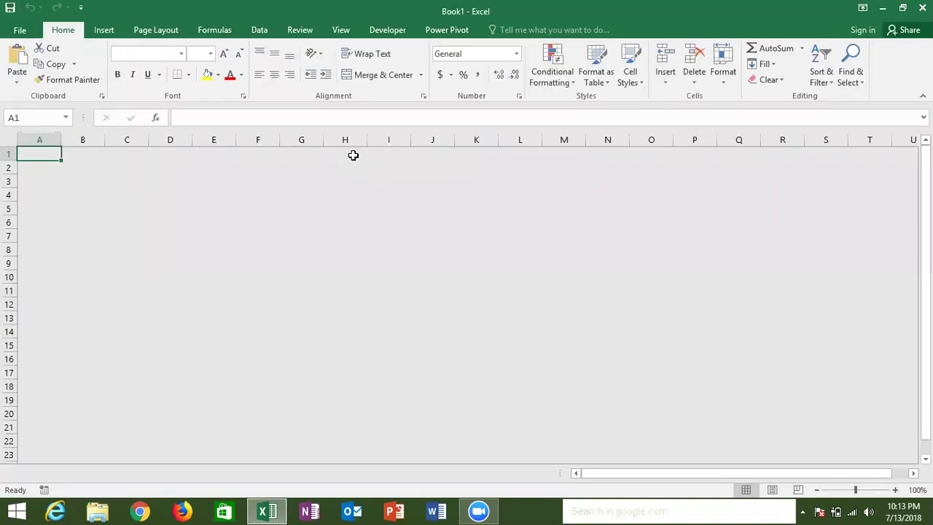
{"action": "left_click", "coordinate": [354, 154]}
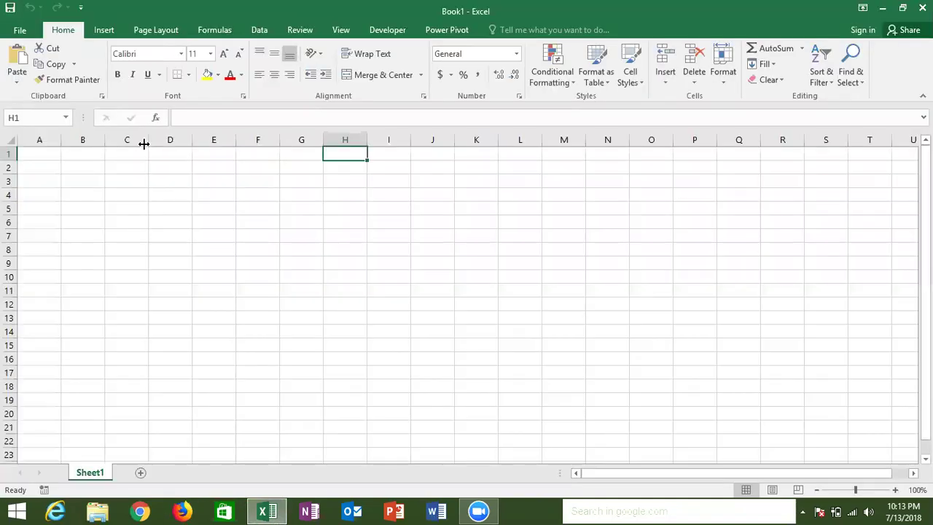
{"action": "left_click", "coordinate": [96, 168]}
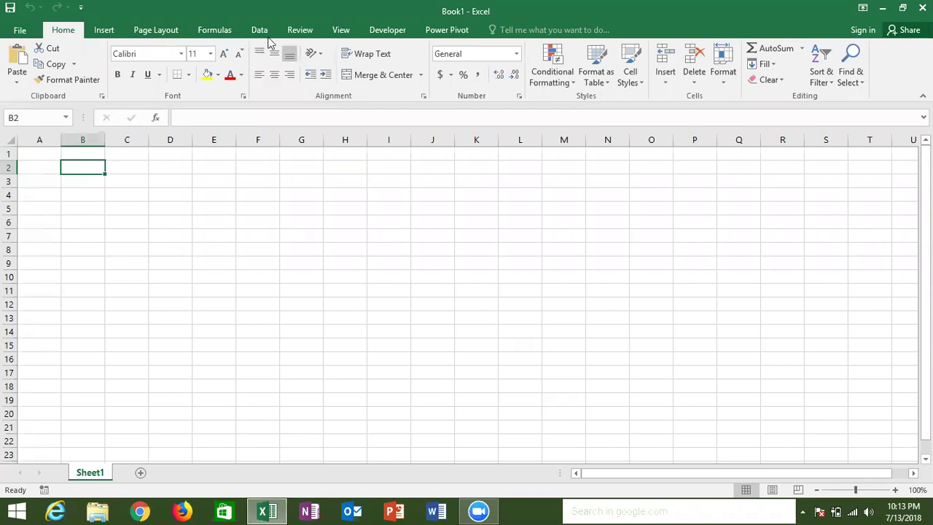
{"action": "left_click", "coordinate": [385, 33]}
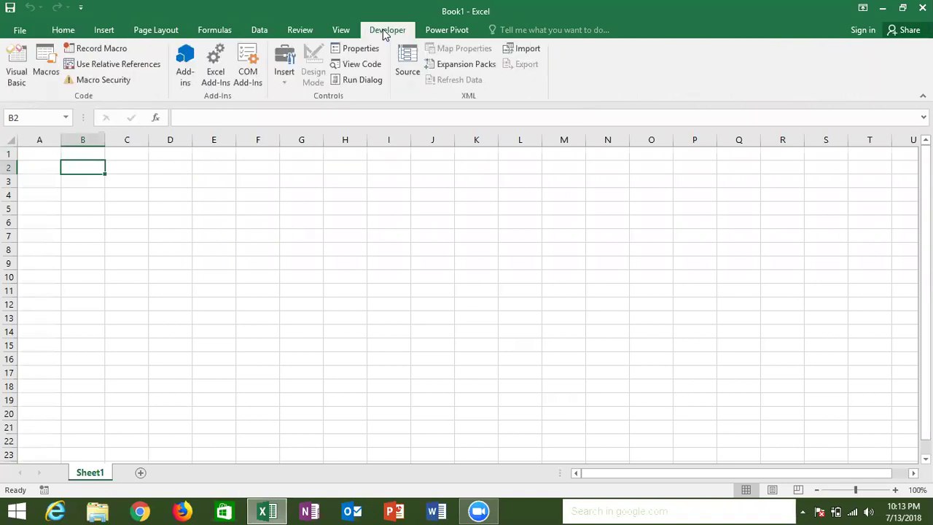
- Enter 52 in cell A2 and 36 in cell D2
{"action": "left_click", "coordinate": [49, 174]}
{"action": "type", "text": "52"}
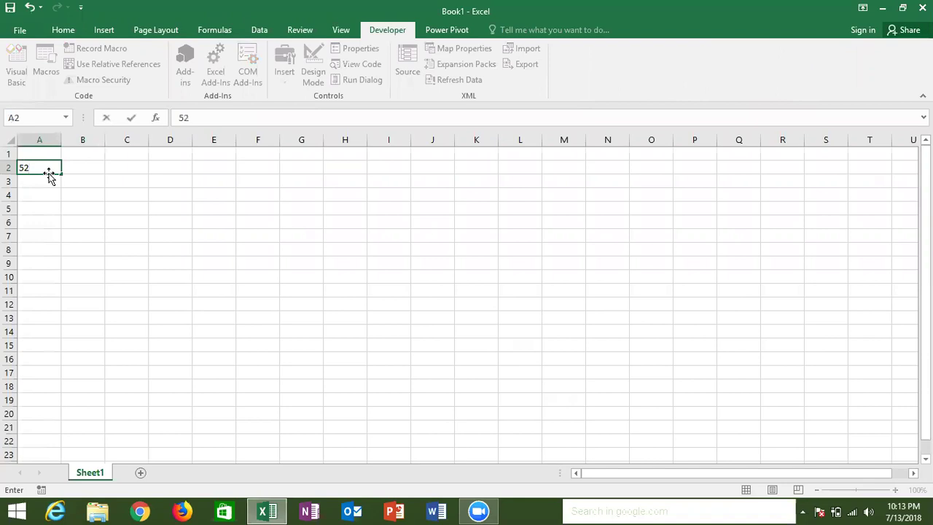
{"action": "key", "text": "Tab"}
{"action": "key", "text": "Tab"}
{"action": "key", "text": "Tab"}
{"action": "type", "text": "36"}
{"action": "key", "text": "Return"}
{"action": "key", "text": "Up"}
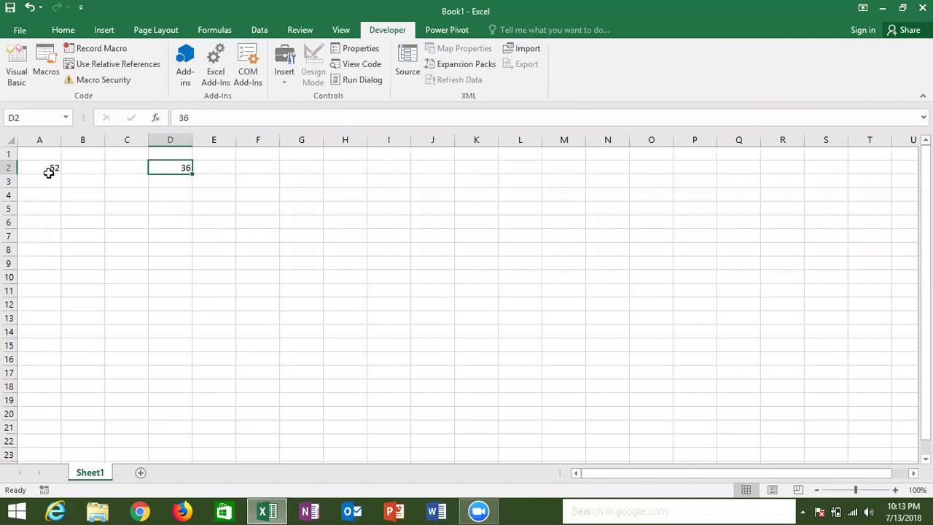
- Clear the 36 from cell D2, leaving only 52 in A2
{"action": "left_click", "coordinate": [75, 35]}
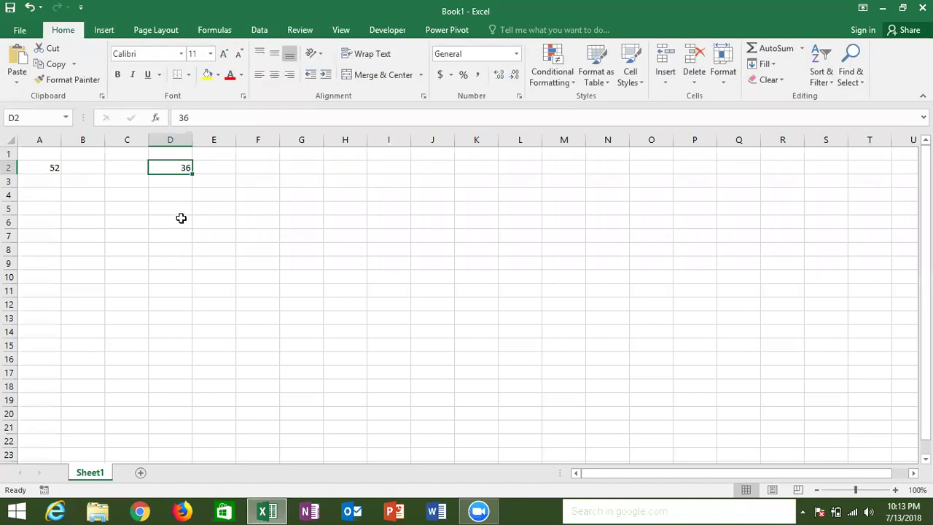
{"action": "left_click", "coordinate": [131, 196]}
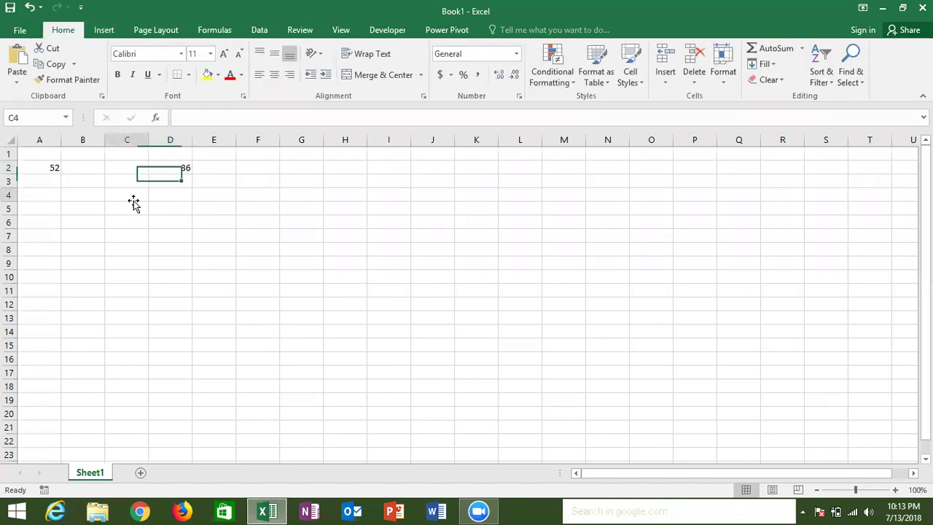
{"action": "left_click", "coordinate": [194, 168]}
{"action": "left_click", "coordinate": [192, 169]}
{"action": "key", "text": "Delete"}
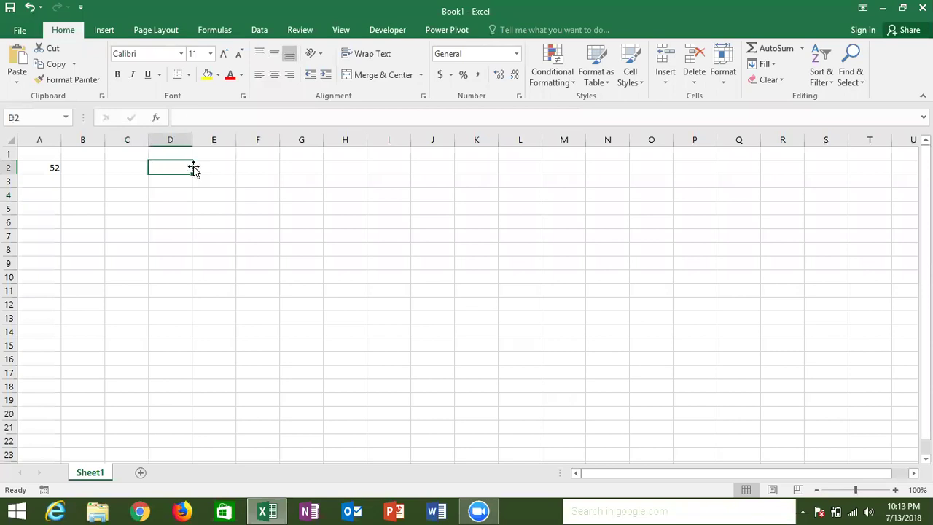
{"action": "left_click", "coordinate": [387, 30]}
- Insert a new module in the VBA editor and create an empty Sub rr() procedure
{"action": "left_click", "coordinate": [15, 69]}
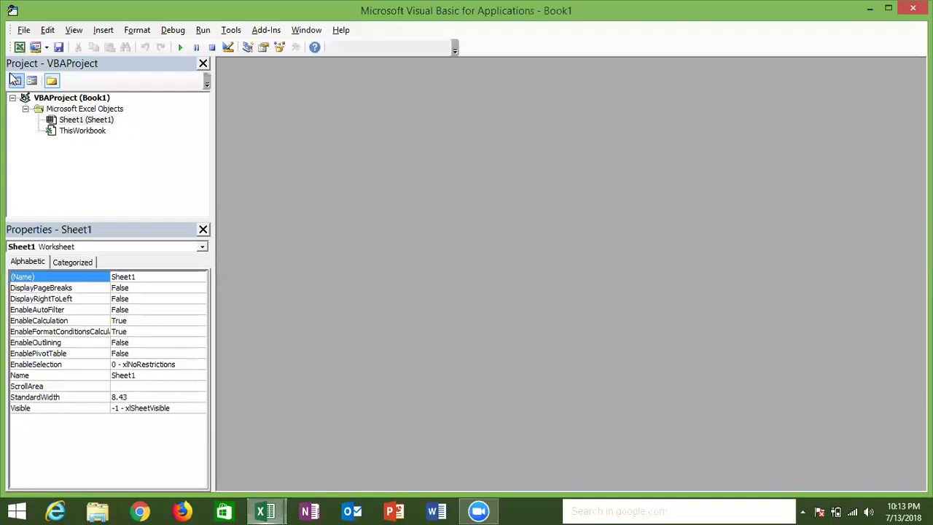
{"action": "left_click", "coordinate": [103, 30]}
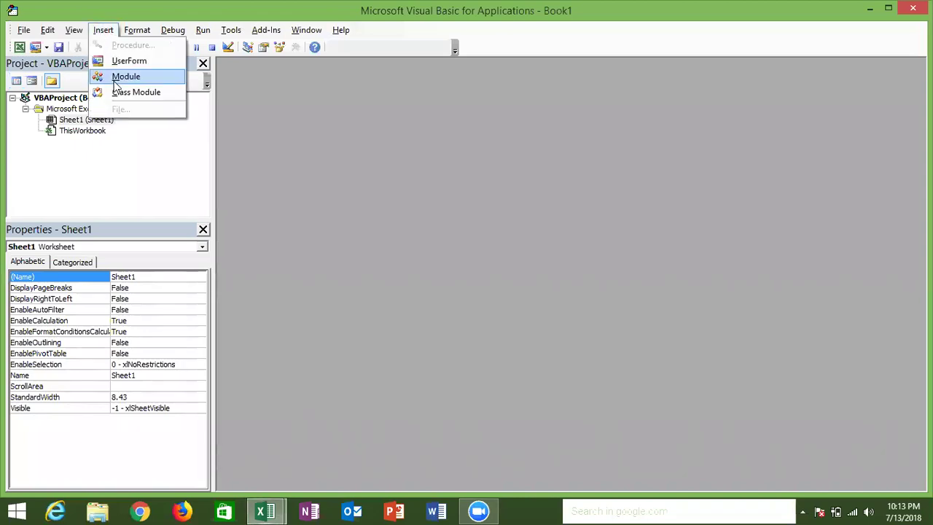
{"action": "left_click", "coordinate": [113, 78]}
{"action": "type", "text": "sub rr()"}
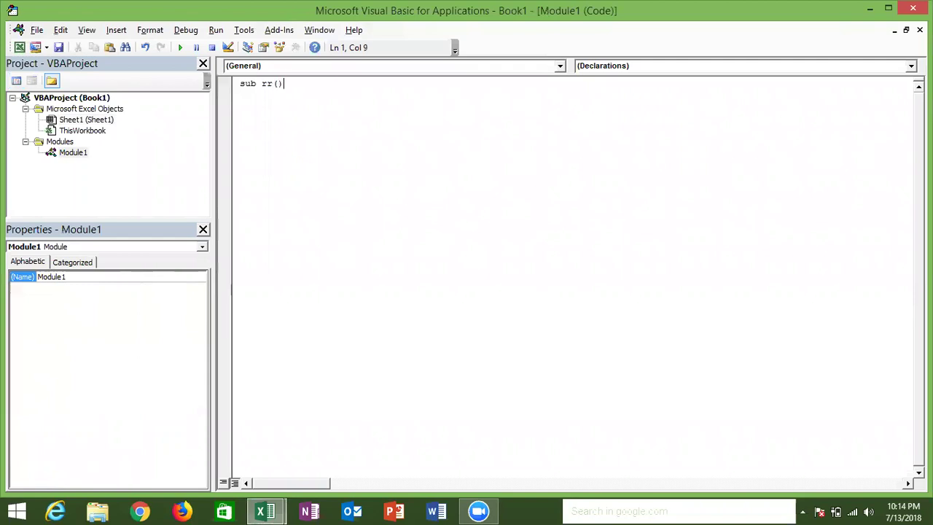
{"action": "key", "text": "Return"}
{"action": "key", "text": "Return"}
{"action": "key", "text": "Return"}
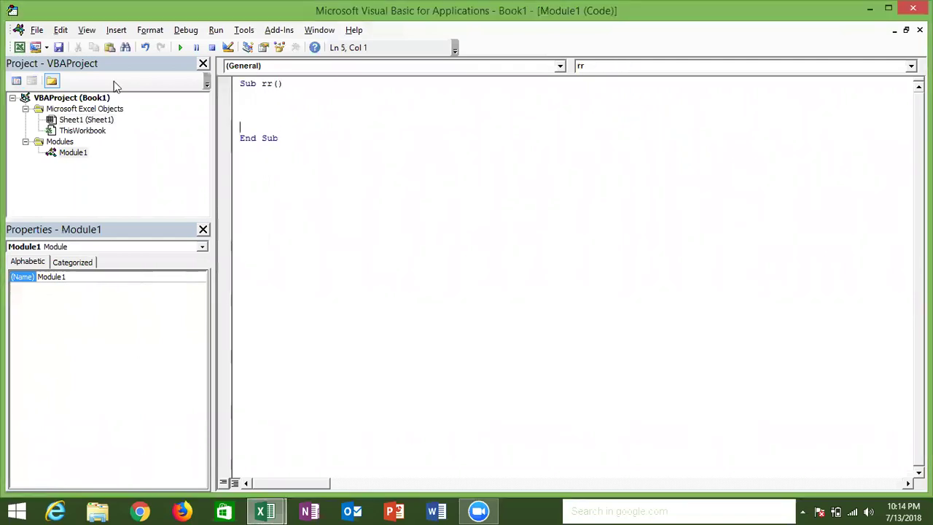
{"action": "key", "text": "alt+F11"}
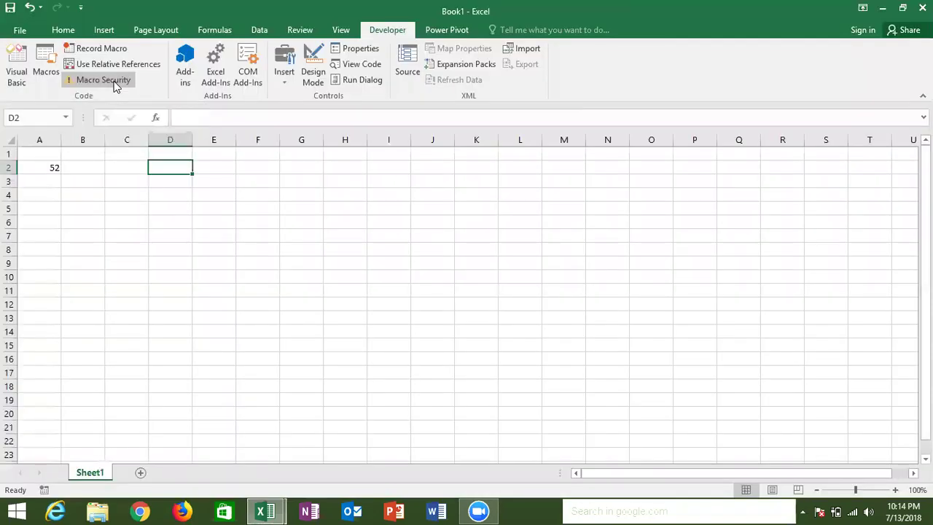
{"action": "key", "text": "alt+Tab"}
{"action": "key", "text": "Up"}
{"action": "key", "text": "Up"}
- Write the line Range("D2").Value = Range("A2").Value inside the rr macro
{"action": "type", "text": "range"}
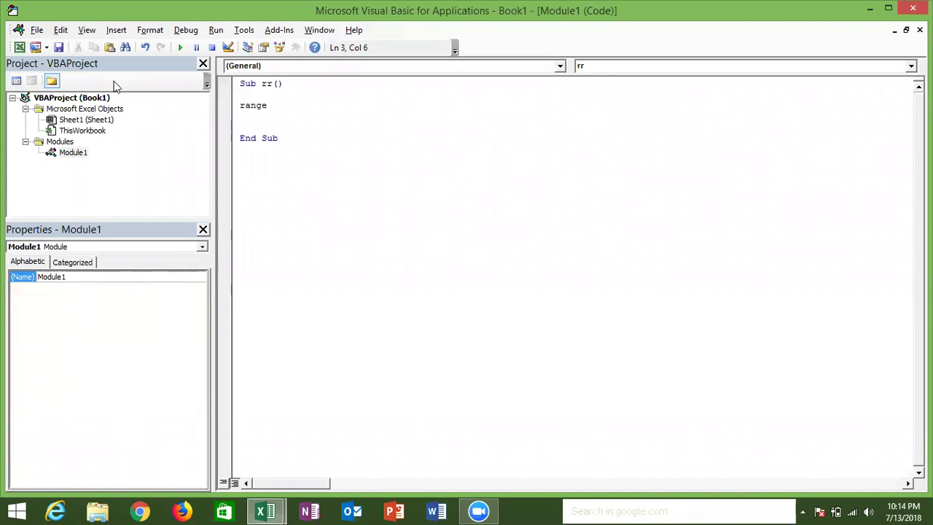
{"action": "type", "text": "(\"A"}
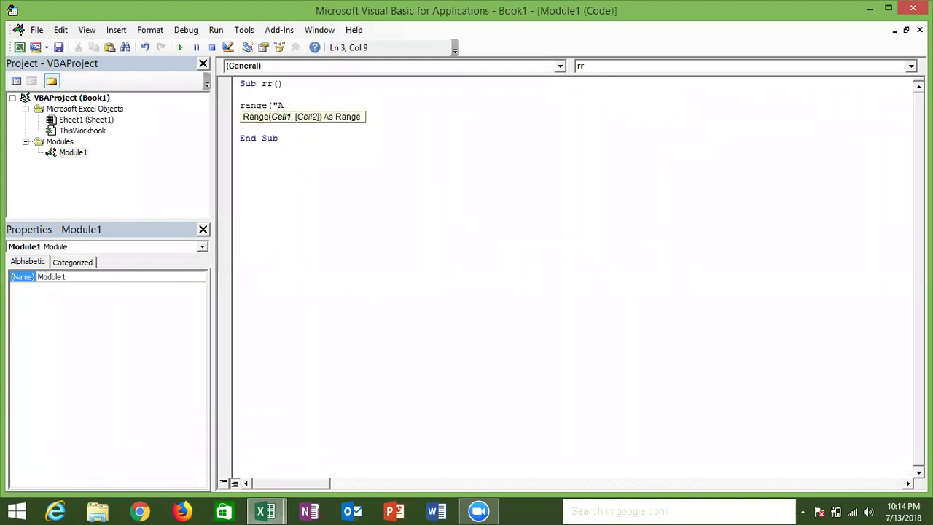
{"action": "key", "text": "BackSpace"}
{"action": "type", "text": "D2\").v"}
{"action": "key", "text": "Down"}
{"action": "key", "text": "Tab"}
{"action": "type", "text": "="}
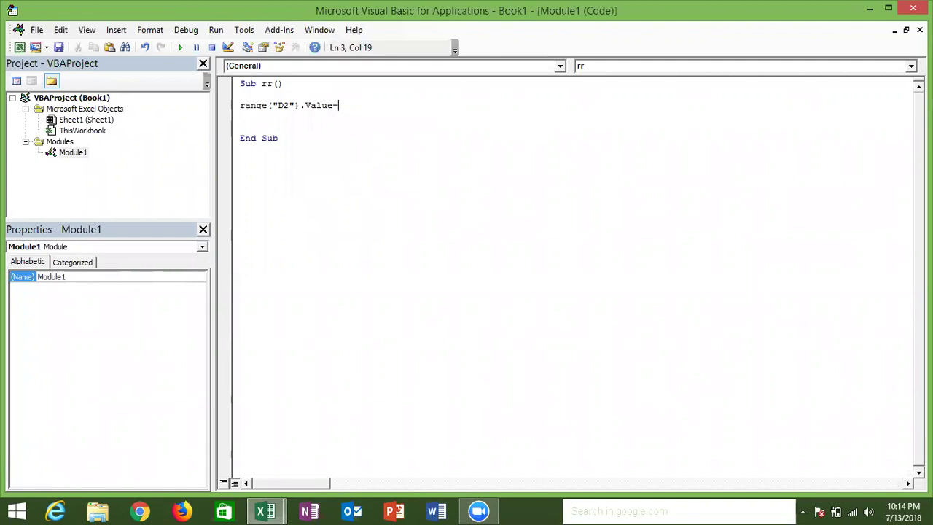
{"action": "type", "text": "range("}
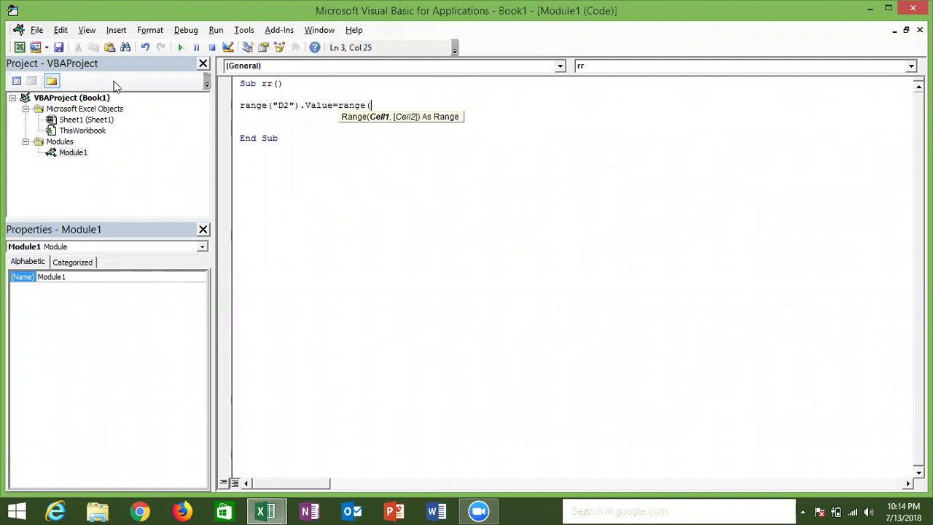
{"action": "type", "text": "\"A"}
{"action": "type", "text": "2\")"}
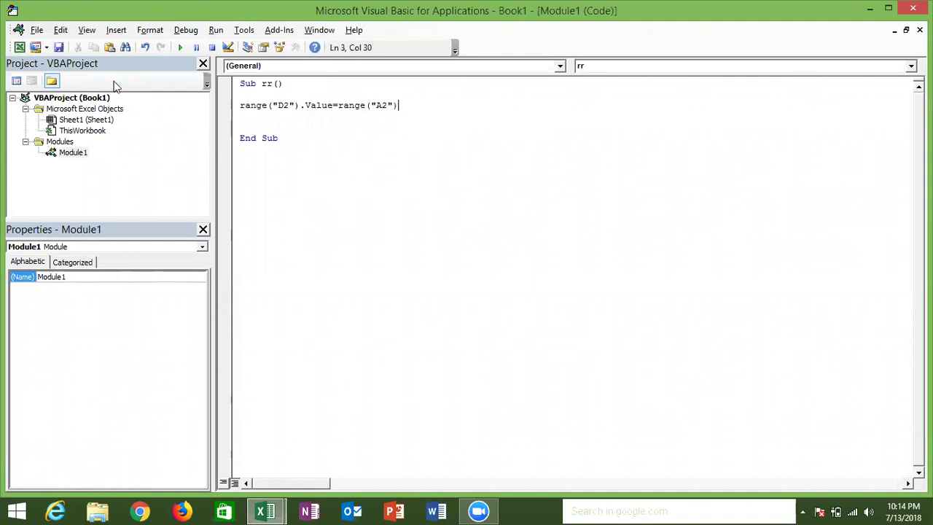
{"action": "type", "text": ".v"}
{"action": "key", "text": "Return"}
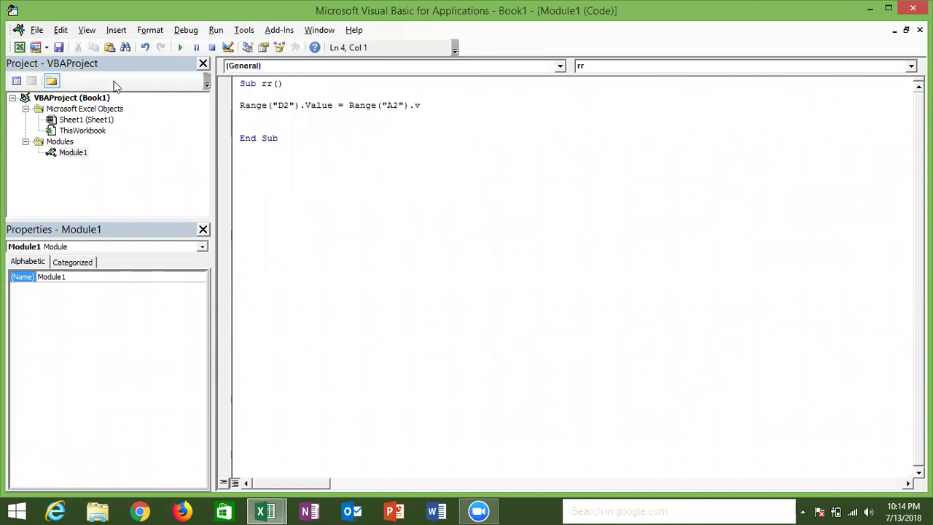
{"action": "key", "text": "BackSpace"}
{"action": "key", "text": "ctrl+space"}
{"action": "key", "text": "Return"}
{"action": "key", "text": "BackSpace"}
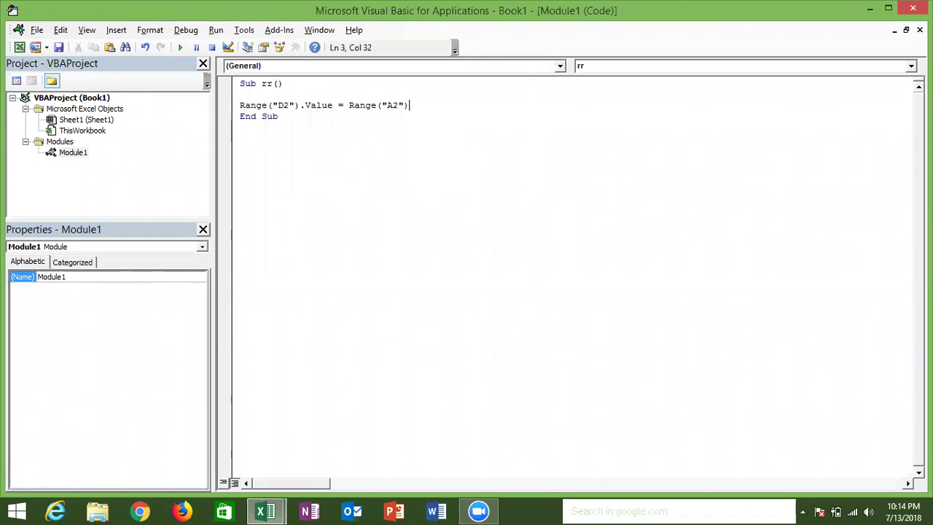
{"action": "key", "text": "ctrl+space"}
{"action": "key", "text": "Down"}
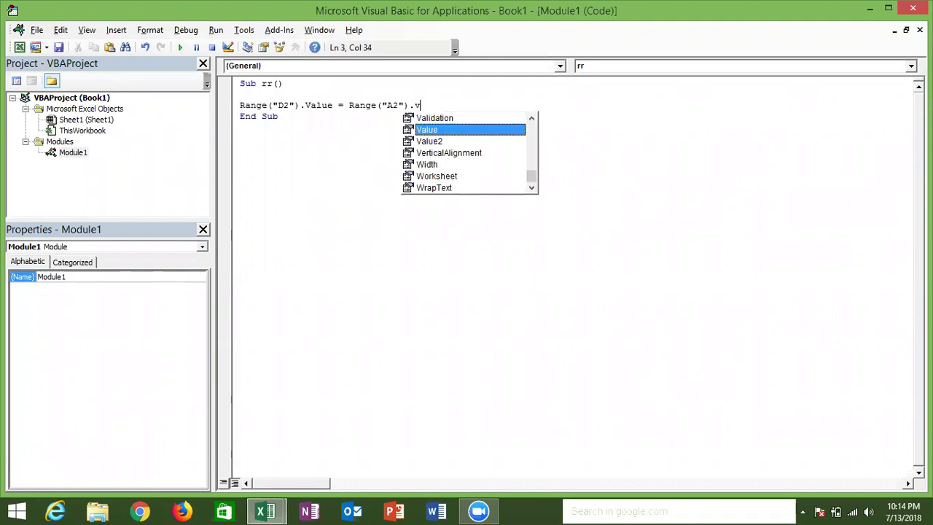
{"action": "key", "text": "Return"}
{"action": "key", "text": "Return"}
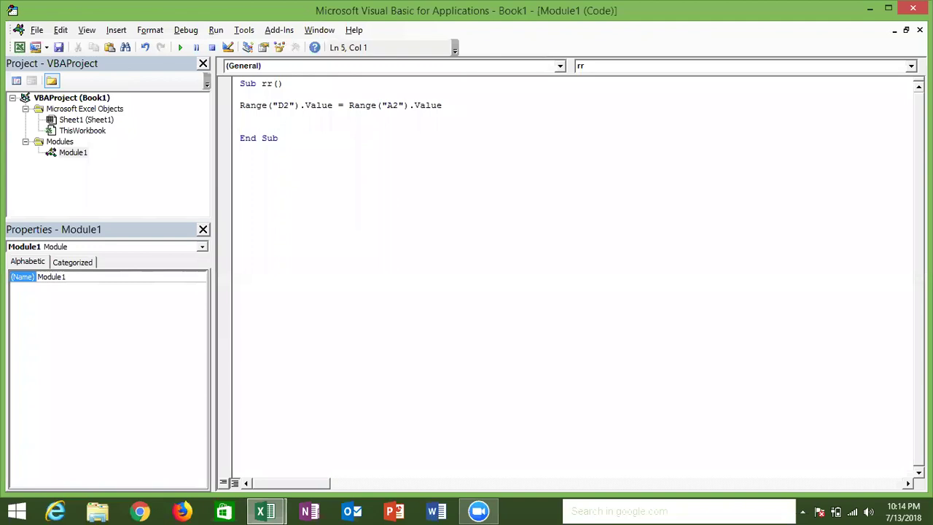
- Mark the D2 target and A2 source references in the assignment line
{"action": "key", "text": "Up"}
{"action": "key", "text": "Up"}
{"action": "key", "text": "shift+Right"}
{"action": "key", "text": "shift+Right"}
{"action": "key", "text": "shift+Right"}
{"action": "key", "text": "shift+Right"}
{"action": "key", "text": "shift+Right"}
{"action": "key", "text": "shift+Right"}
{"action": "key", "text": "shift+Right"}
{"action": "key", "text": "shift+Right"}
{"action": "key", "text": "shift+Right"}
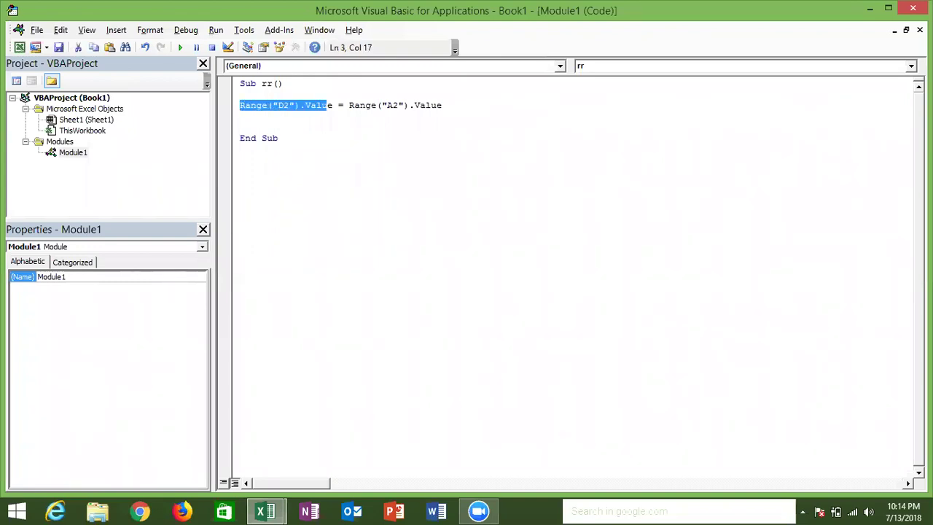
{"action": "key", "text": "Right"}
{"action": "key", "text": "Right"}
{"action": "key", "text": "Right"}
{"action": "key", "text": "Right"}
{"action": "key", "text": "shift+Right"}
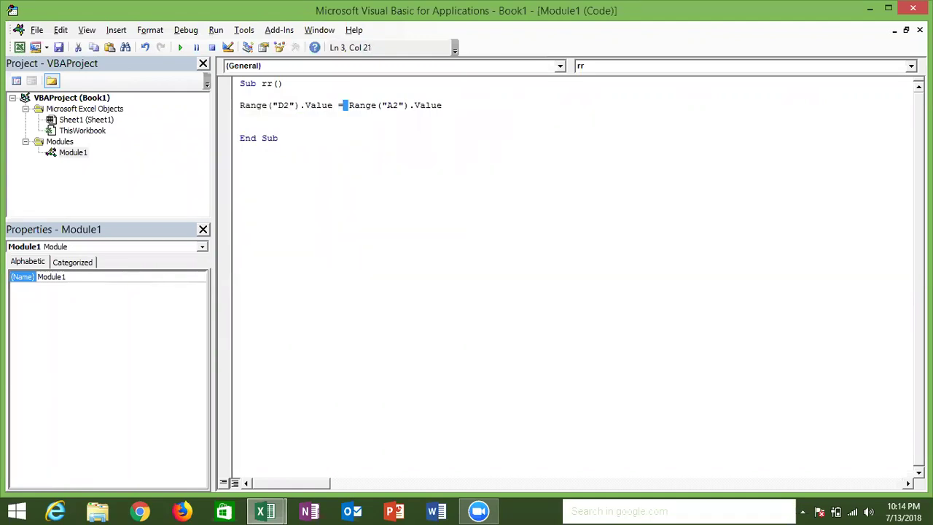
{"action": "key", "text": "shift+Right"}
{"action": "key", "text": "shift+Right"}
{"action": "key", "text": "Left"}
{"action": "key", "text": "Home"}
- Add the lines Range("A1").Value = 65 and Range("A1") = 65 to the rr macro
{"action": "key", "text": "Up"}
{"action": "key", "text": "Up"}
{"action": "key", "text": "Right"}
{"action": "key", "text": "Right"}
{"action": "key", "text": "Right"}
{"action": "key", "text": "Right"}
{"action": "key", "text": "Right"}
{"action": "key", "text": "Right"}
{"action": "key", "text": "Return"}
{"action": "type", "text": "range"}
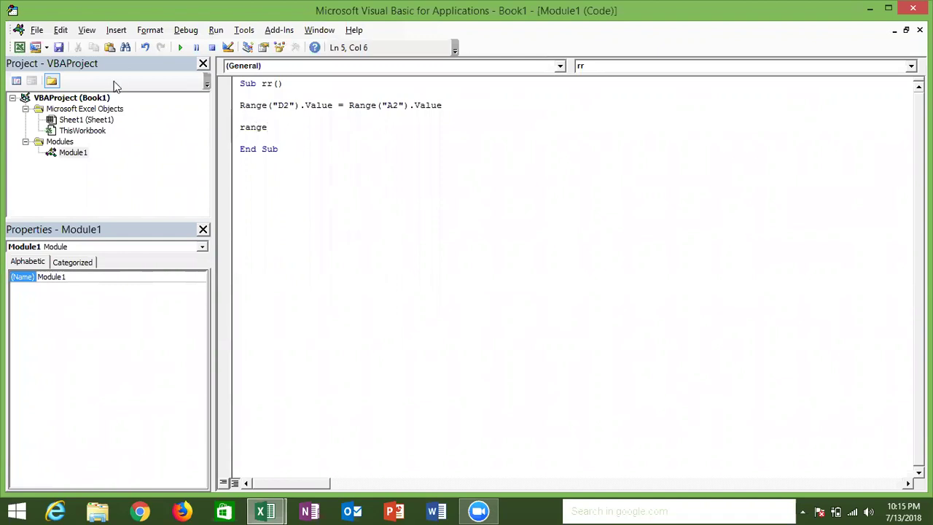
{"action": "type", "text": "(\"A"}
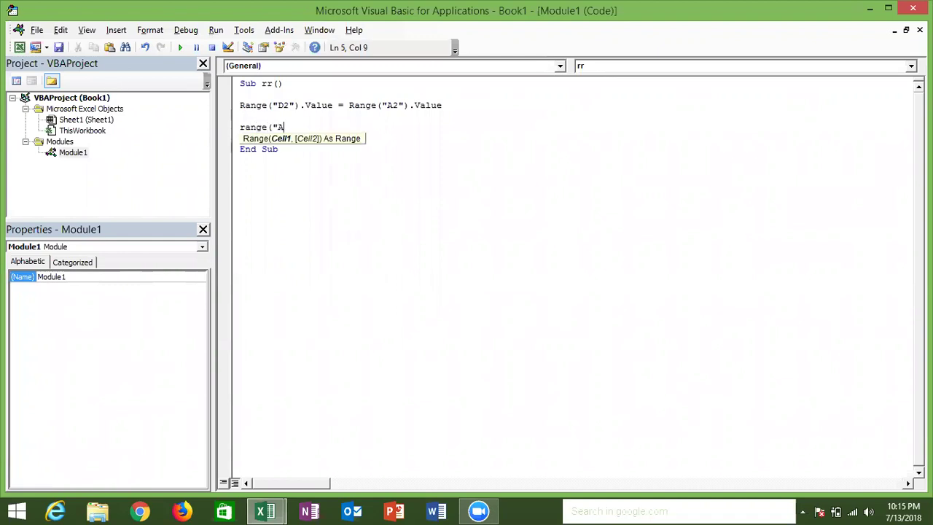
{"action": "type", "text": "1"}
{"action": "type", "text": "\")"}
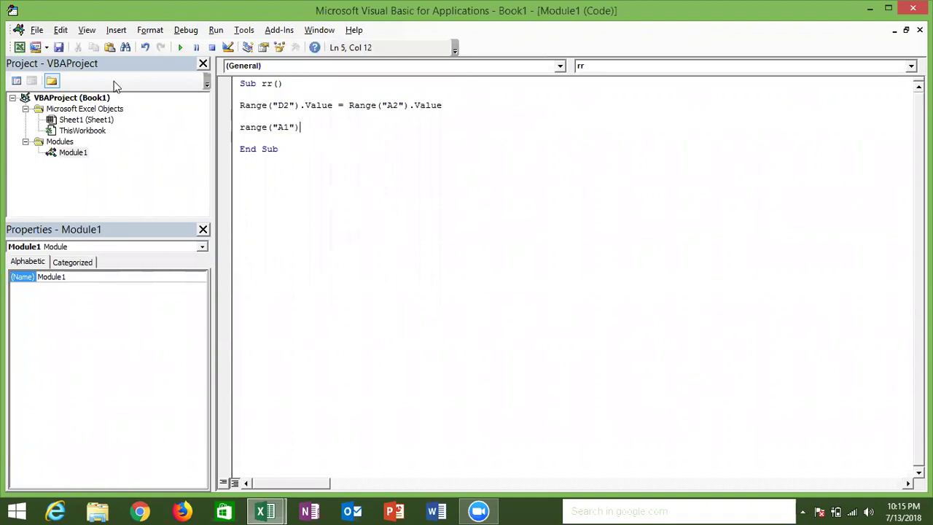
{"action": "type", "text": ".Value65"}
{"action": "key", "text": "Return"}
{"action": "type", "text": "range"}
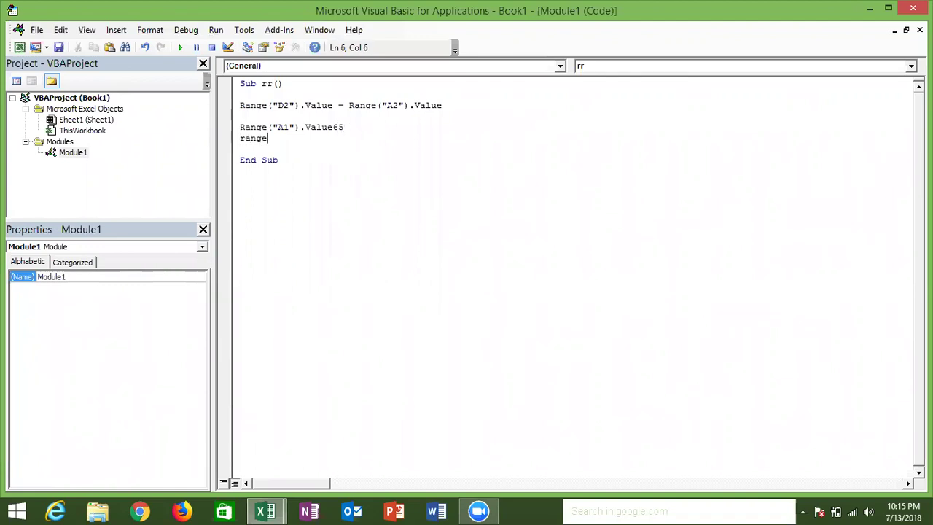
{"action": "type", "text": "(\"A"}
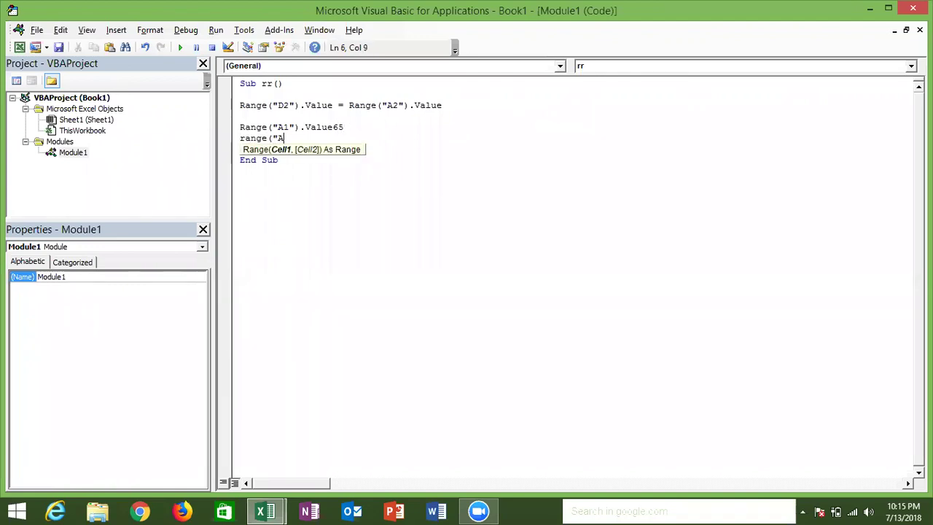
{"action": "type", "text": "1"}
{"action": "type", "text": "\")"}
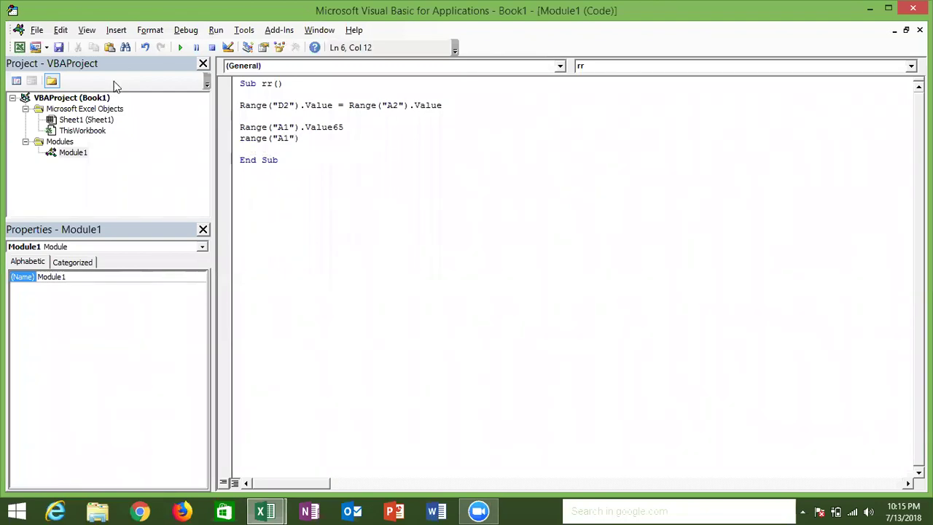
{"action": "type", "text": "=65"}
{"action": "left_click", "coordinate": [331, 116]}
{"action": "left_click", "coordinate": [333, 128]}
{"action": "type", "text": "="}
- Add a third line, Range("A1").Formula = 65, using the Formula suggestion
{"action": "left_click", "coordinate": [309, 153]}
{"action": "type", "text": "range(\"A1\")"}
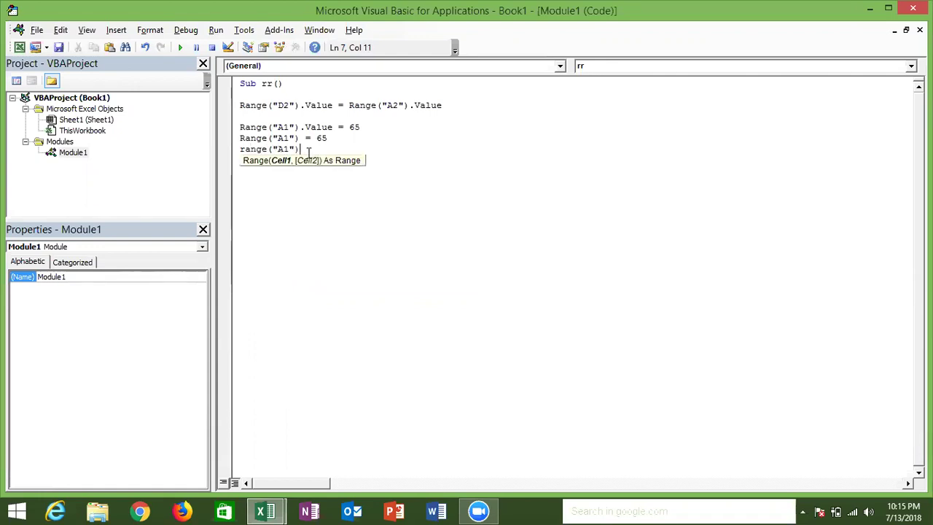
{"action": "type", "text": ".for"}
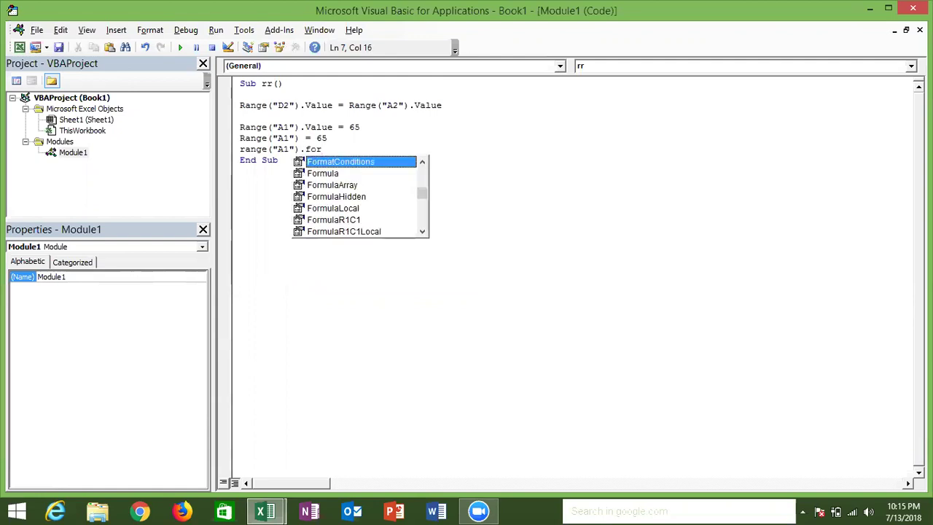
{"action": "key", "text": "Down"}
{"action": "key", "text": "Tab"}
{"action": "type", "text": "= "}
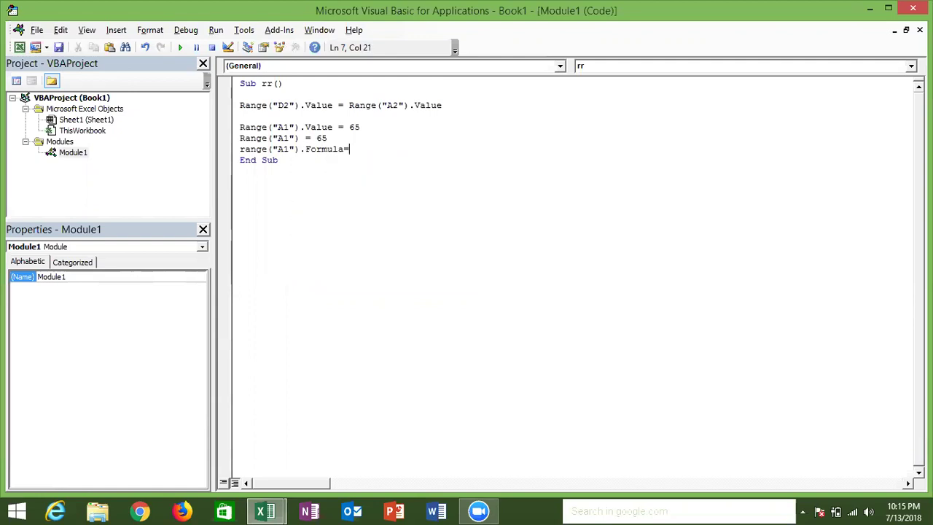
{"action": "type", "text": "65"}
{"action": "key", "text": "Return"}
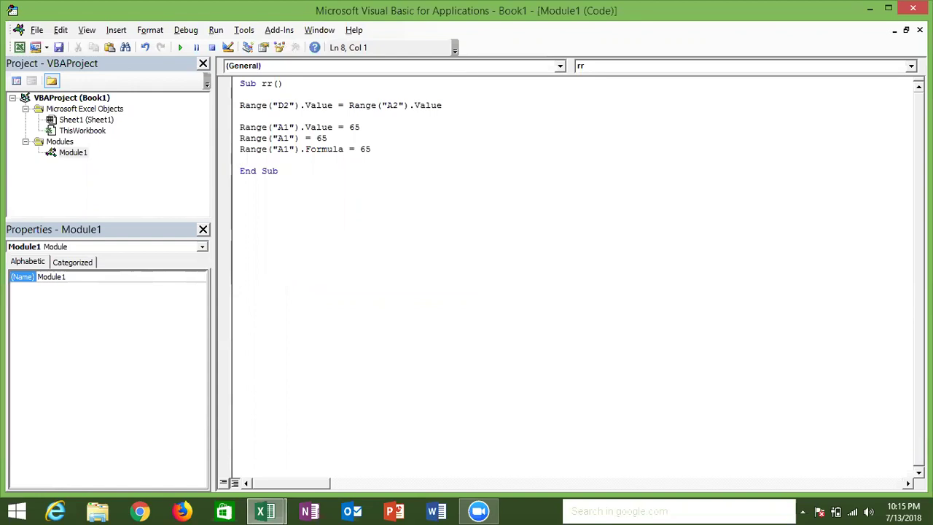
{"action": "left_click", "coordinate": [240, 127]}
- Select and copy the Range("D2").Value = Range("A2").Value line
{"action": "key", "text": "shift+Down"}
{"action": "key", "text": "shift+Down"}
{"action": "key", "text": "shift+Down"}
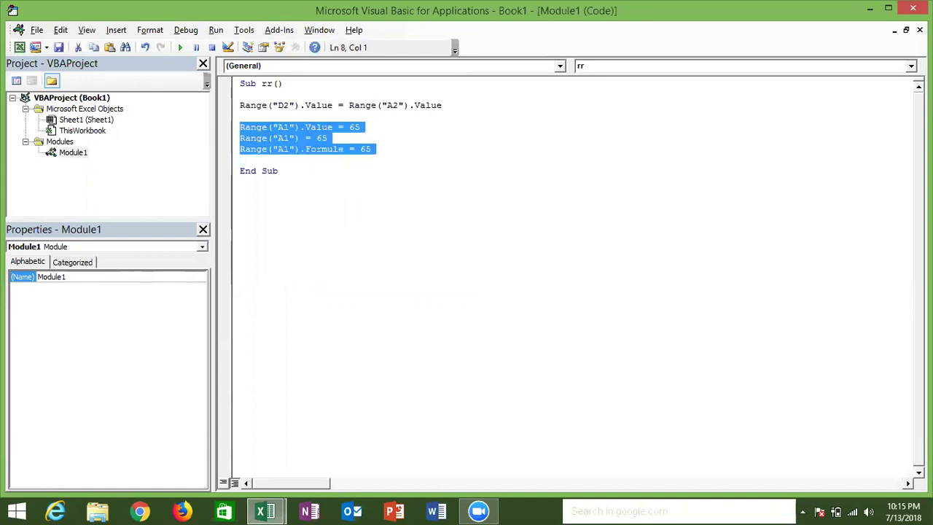
{"action": "left_click", "coordinate": [240, 116]}
{"action": "key", "text": "shift+Up"}
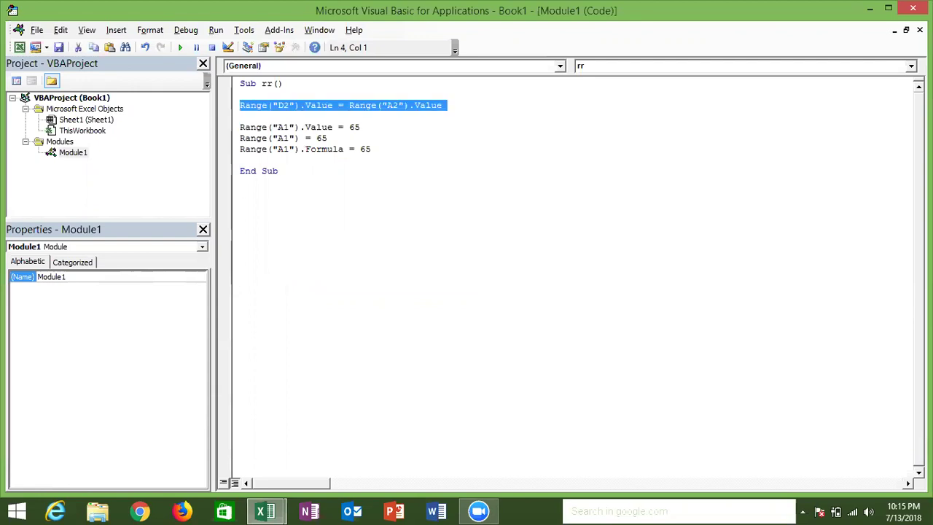
{"action": "key", "text": "Down"}
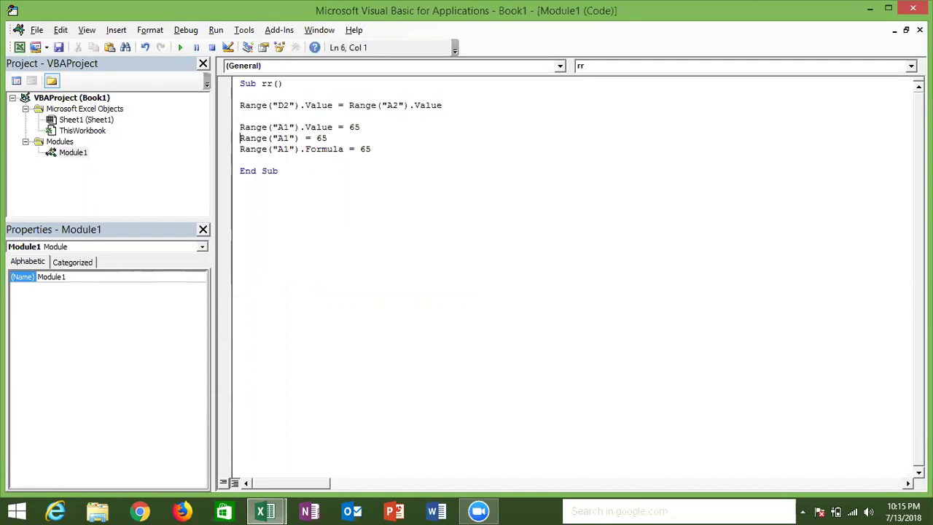
{"action": "key", "text": "shift+Down"}
{"action": "key", "text": "Down"}
{"action": "key", "text": "shift+Up"}
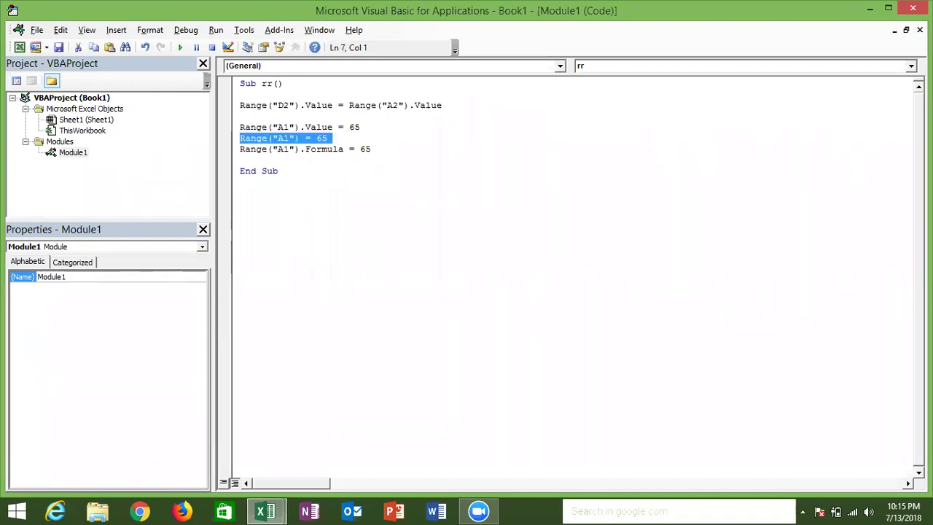
{"action": "key", "text": "Up"}
{"action": "key", "text": "shift+Up"}
{"action": "key", "text": "Down"}
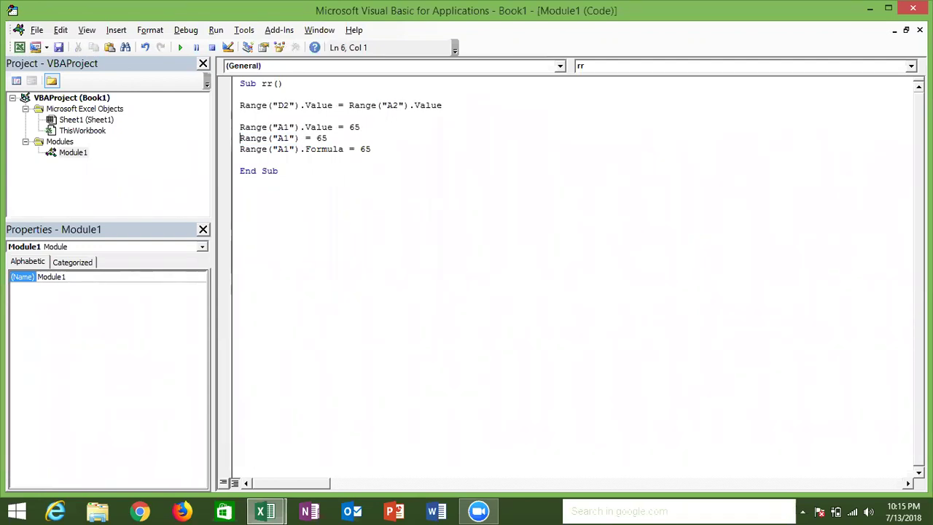
{"action": "key", "text": "Down"}
{"action": "key", "text": "shift+Down"}
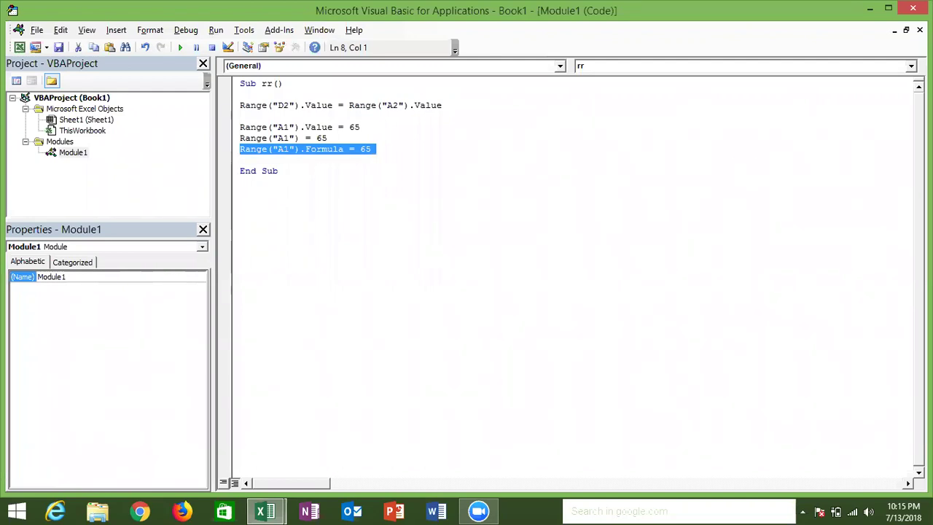
{"action": "key", "text": "Up"}
{"action": "key", "text": "Up"}
{"action": "key", "text": "Up"}
{"action": "key", "text": "Up"}
{"action": "key", "text": "shift+Down"}
{"action": "key", "text": "ctrl+c"}
{"action": "key", "text": "Right"}
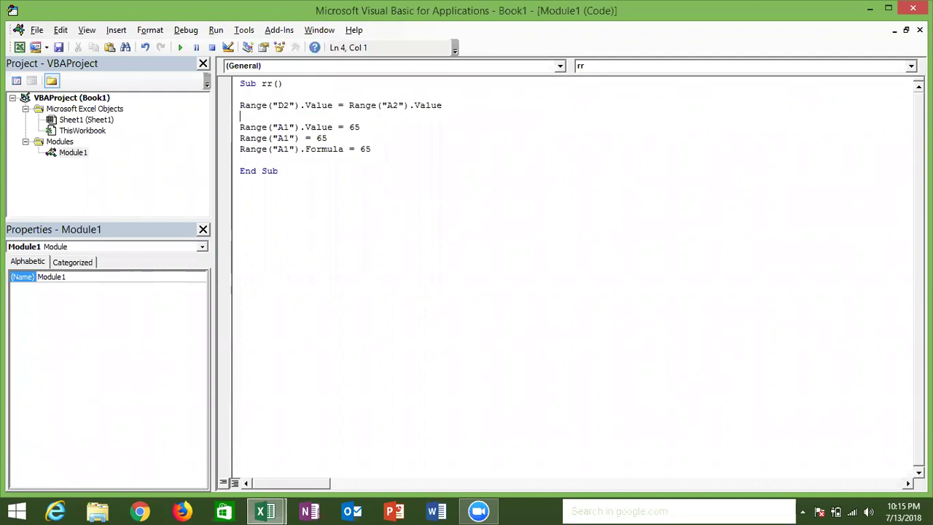
- Paste the copied D2-from-A2 line onto a new line above End Sub
{"action": "left_click", "coordinate": [240, 170]}
{"action": "key", "text": "Return"}
{"action": "left_click", "coordinate": [240, 171]}
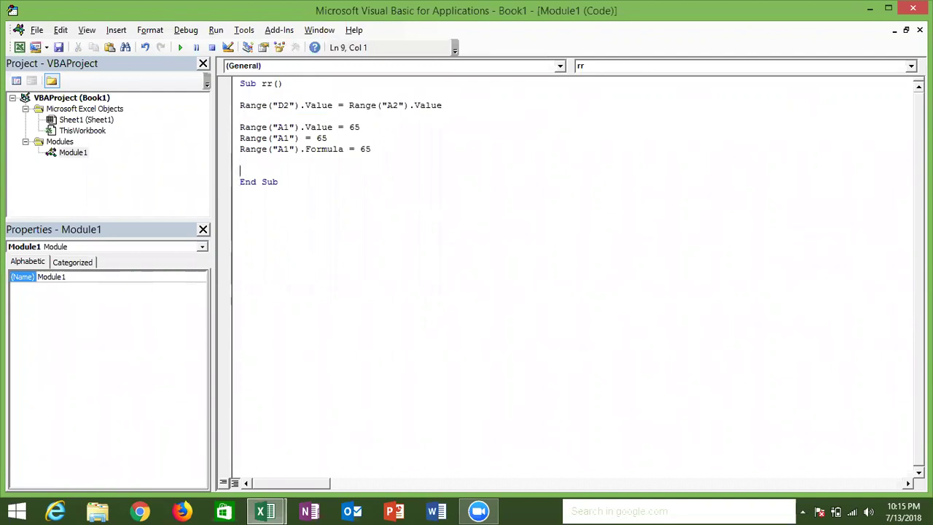
{"action": "key", "text": "ctrl+v"}
{"action": "key", "text": "Up"}
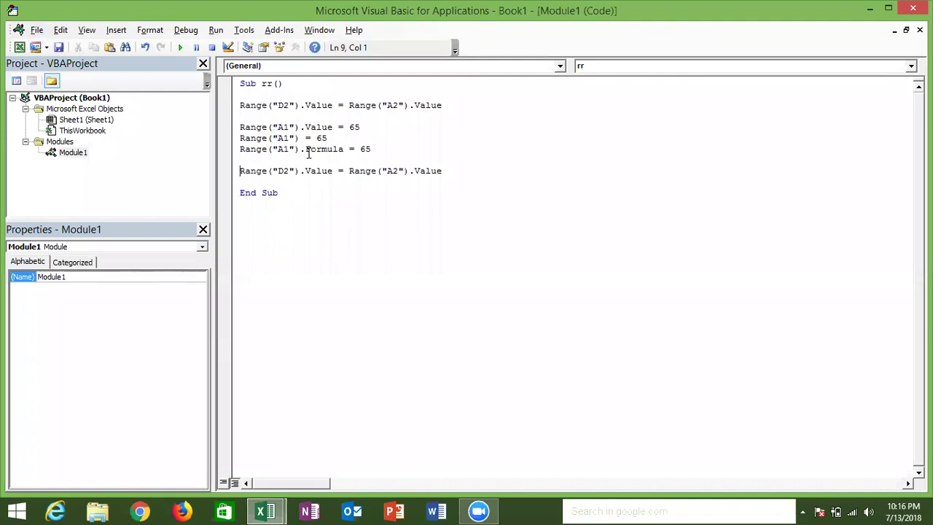
- Enter the formula =10+60 in cell A2 so it shows 70
{"action": "key", "text": "alt+Tab"}
{"action": "key", "text": "alt+Tab"}
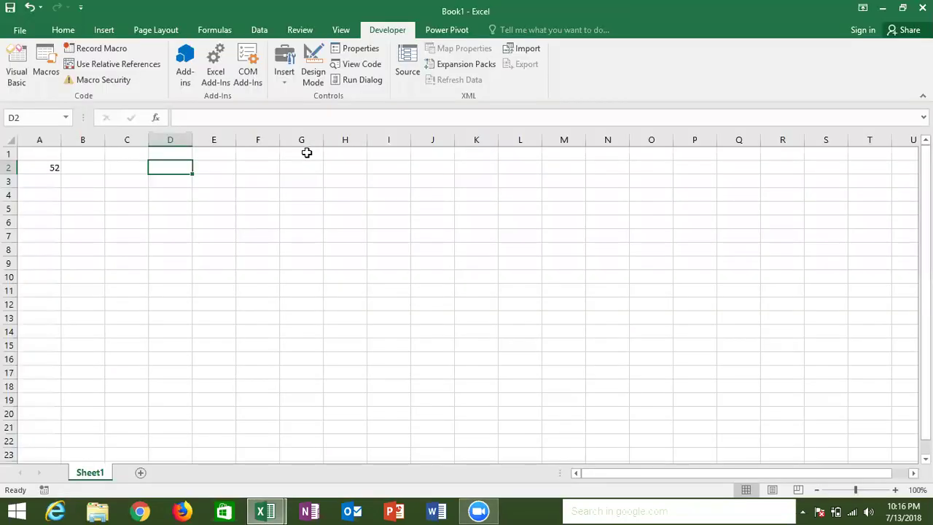
{"action": "key", "text": "Left"}
{"action": "key", "text": "Left"}
{"action": "key", "text": "Left"}
{"action": "type", "text": "=10+60"}
{"action": "key", "text": "Return"}
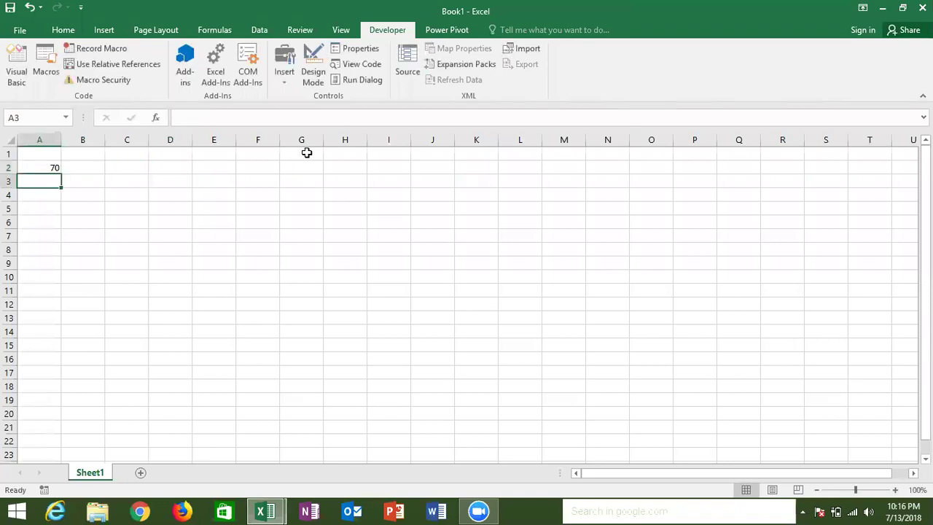
{"action": "key", "text": "Up"}
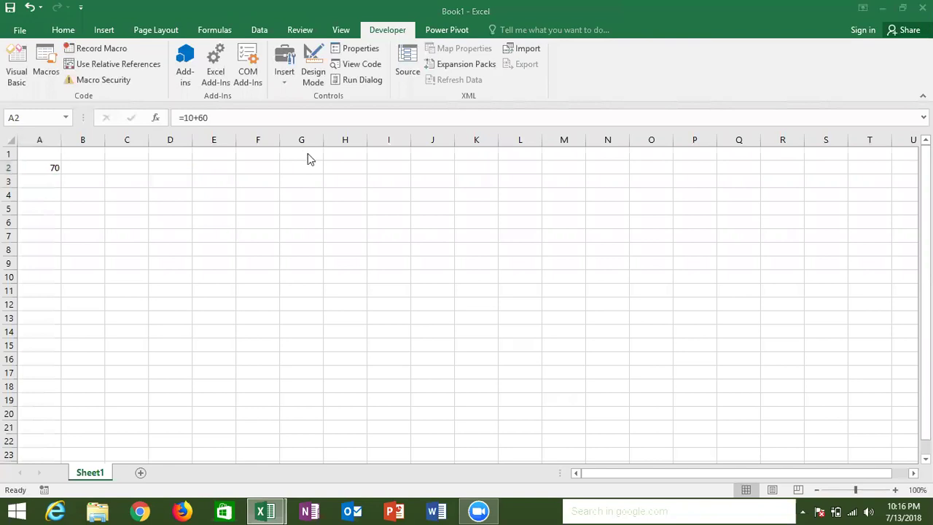
- Select Value on the pasted VBA line, then enter 70 in cell D2
{"action": "key", "text": "alt+Tab"}
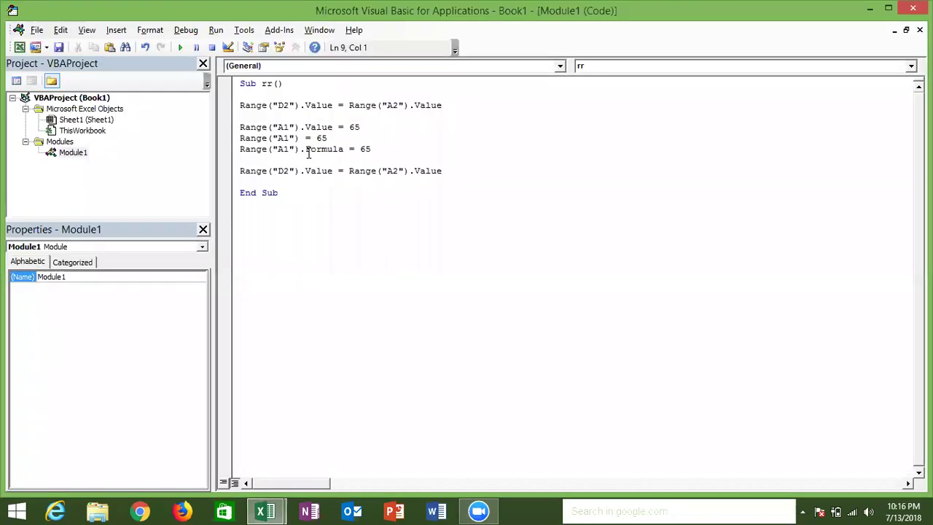
{"action": "double_click", "coordinate": [429, 172]}
{"action": "key", "text": "alt+Tab"}
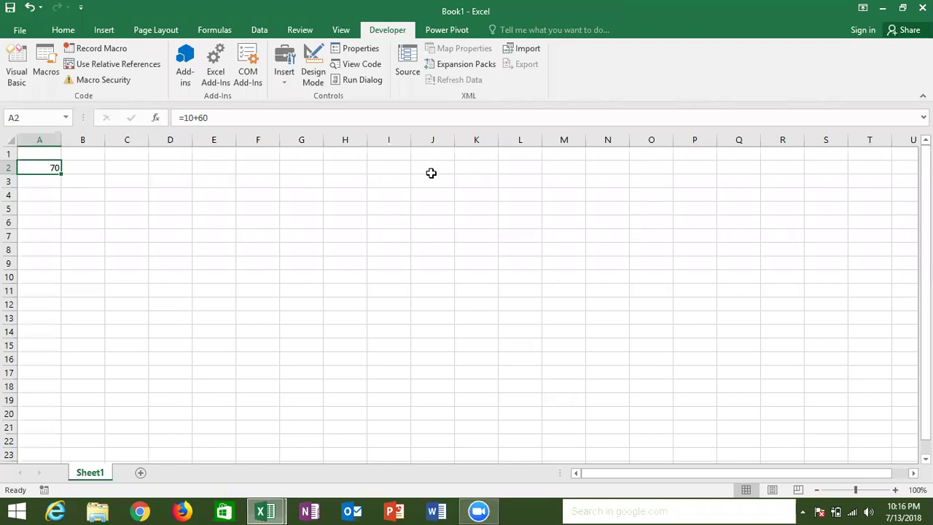
{"action": "key", "text": "Right"}
{"action": "key", "text": "Right"}
{"action": "key", "text": "Right"}
{"action": "type", "text": "70"}
{"action": "key", "text": "Return"}
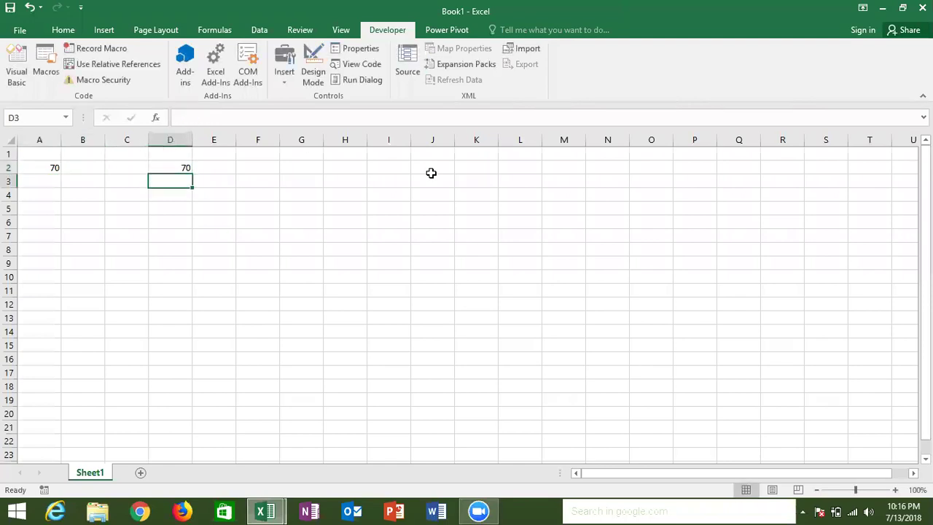
{"action": "key", "text": "alt+Tab"}
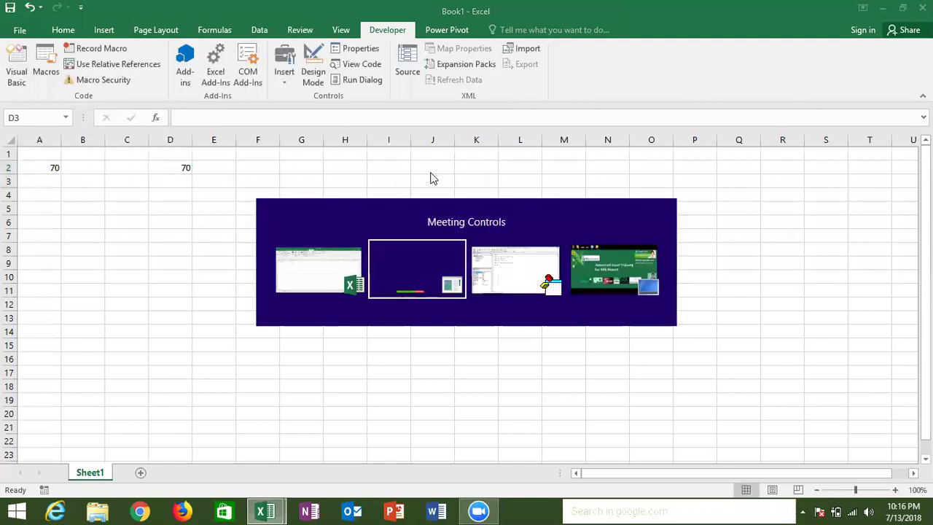
{"action": "key", "text": "alt+Tab"}
- Change the pasted line's final Value property to Formula in the rr macro
{"action": "key", "text": "BackSpace"}
{"action": "key", "text": "BackSpace"}
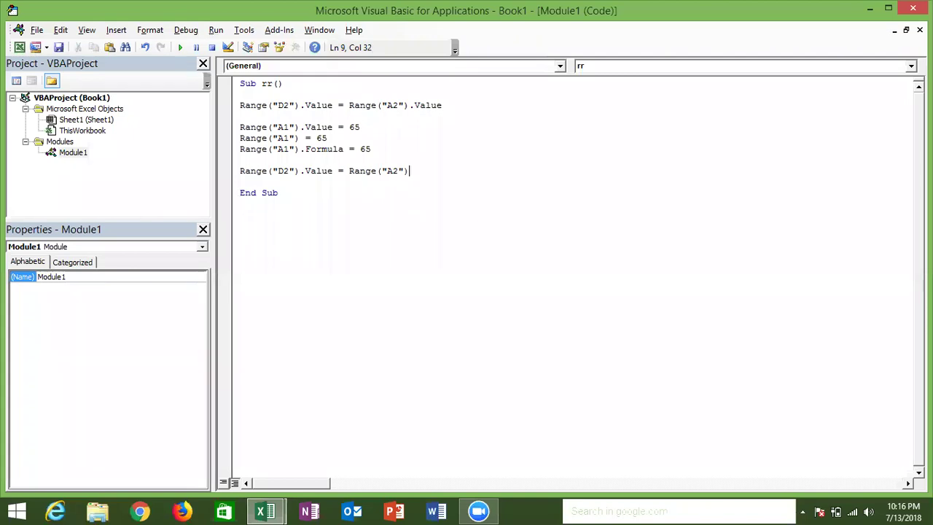
{"action": "type", "text": ".for"}
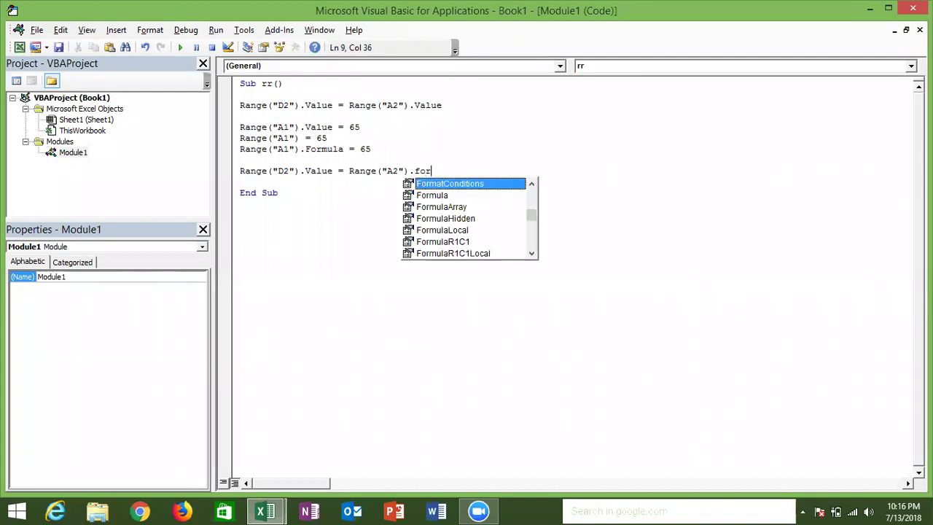
{"action": "left_click", "coordinate": [240, 181]}
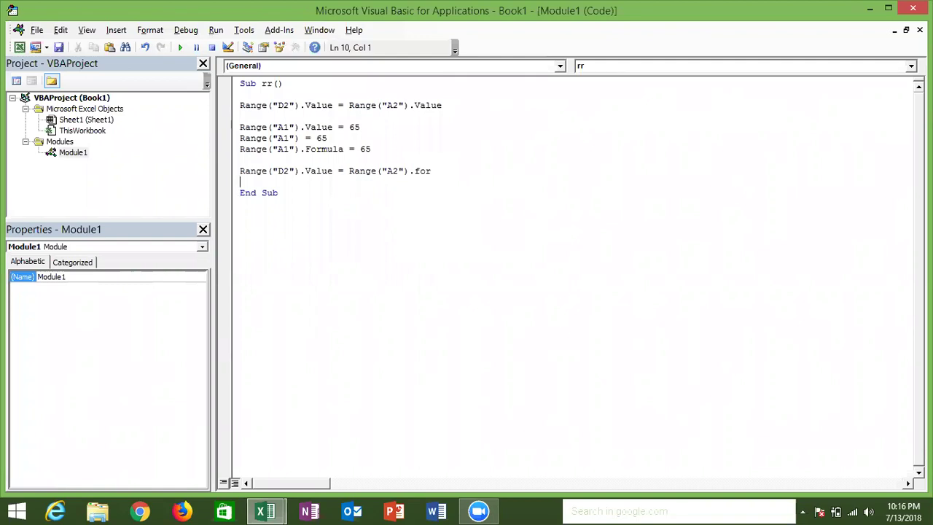
{"action": "key", "text": "BackSpace"}
{"action": "key", "text": "BackSpace"}
{"action": "key", "text": "BackSpace"}
{"action": "key", "text": "BackSpace"}
{"action": "key", "text": "BackSpace"}
{"action": "type", "text": ".form"}
{"action": "key", "text": "Down"}
{"action": "key", "text": "Tab"}
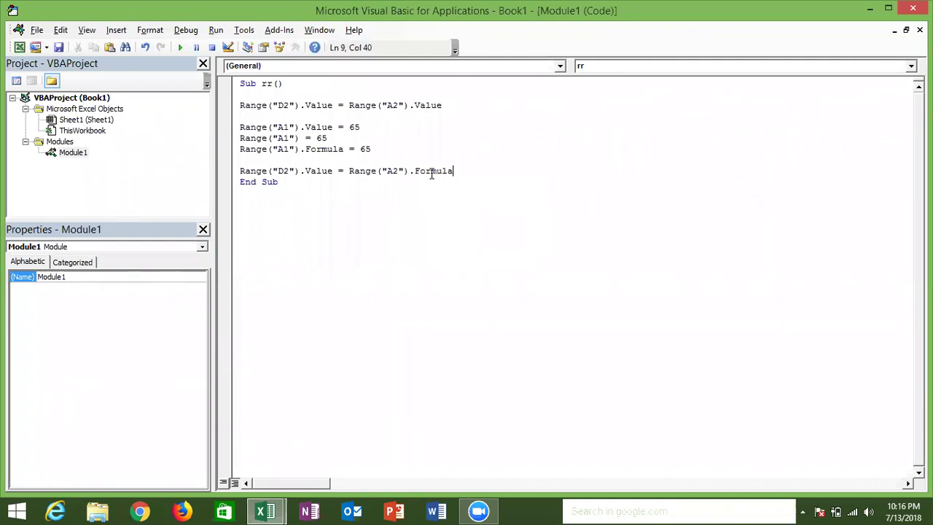
{"action": "key", "text": "Return"}
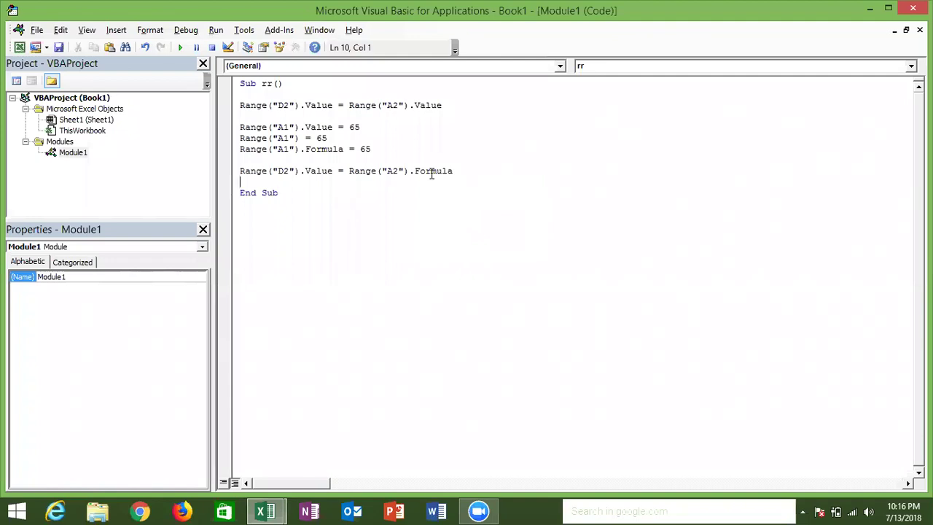
- Replace the 70 in cell D2 with the formula =10+60
{"action": "key", "text": "alt+Tab"}
{"action": "key", "text": "Up"}
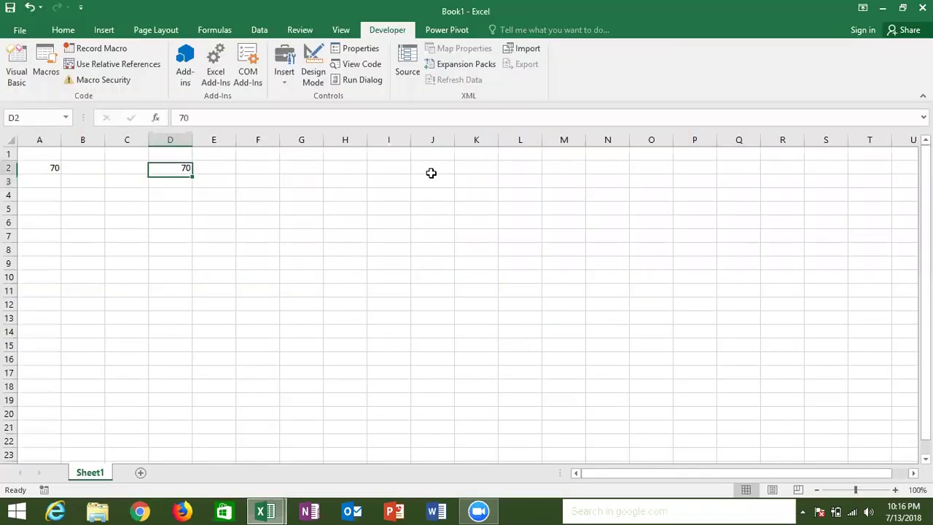
{"action": "key", "text": "Delete"}
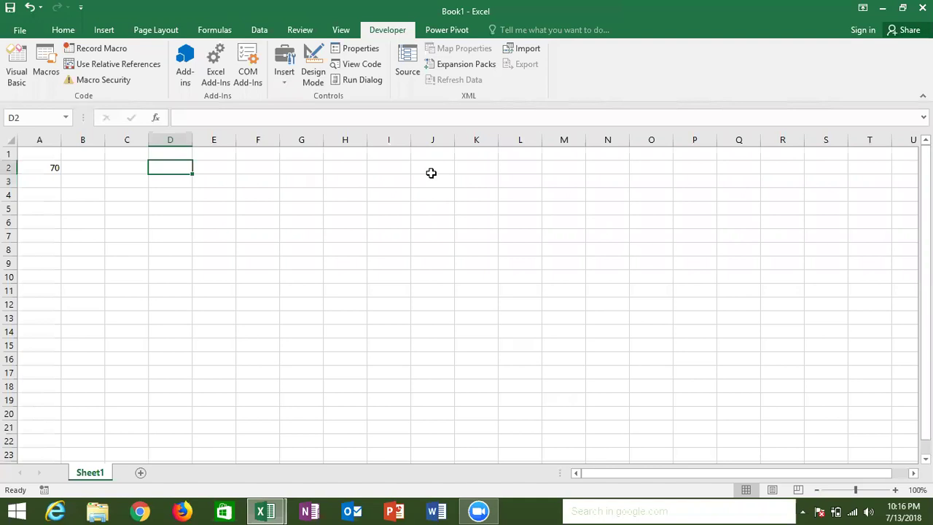
{"action": "type", "text": "=10+60"}
{"action": "key", "text": "ctrl+Return"}
{"action": "key", "text": "Left"}
{"action": "key", "text": "Left"}
{"action": "key", "text": "Left"}
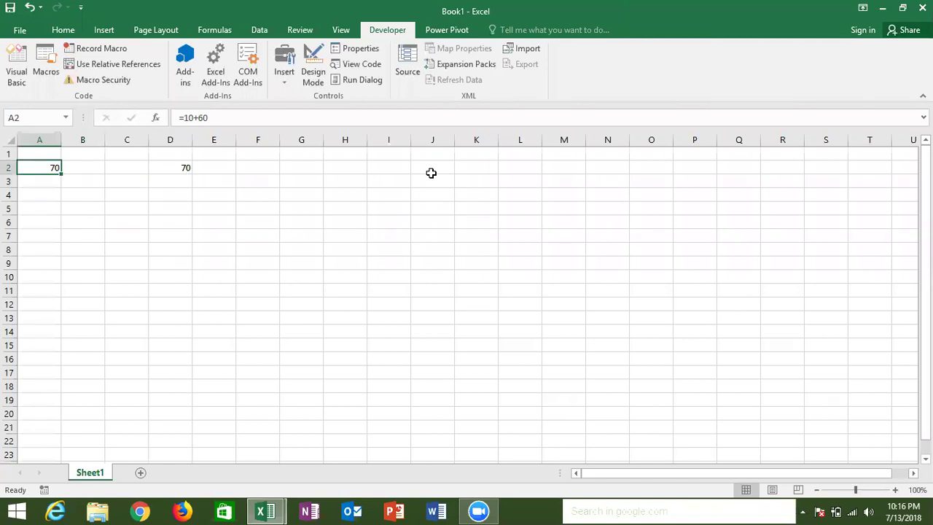
- Check the rr macro code in the VBA editor, then leave Excel
{"action": "key", "text": "alt+F11"}
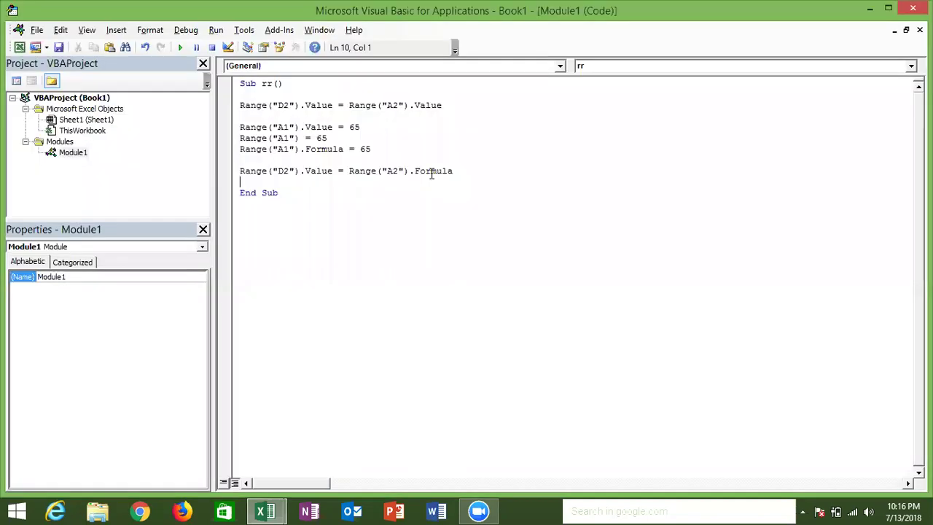
{"action": "key", "text": "Down"}
{"action": "key", "text": "Down"}
{"action": "key", "text": "alt+F11"}
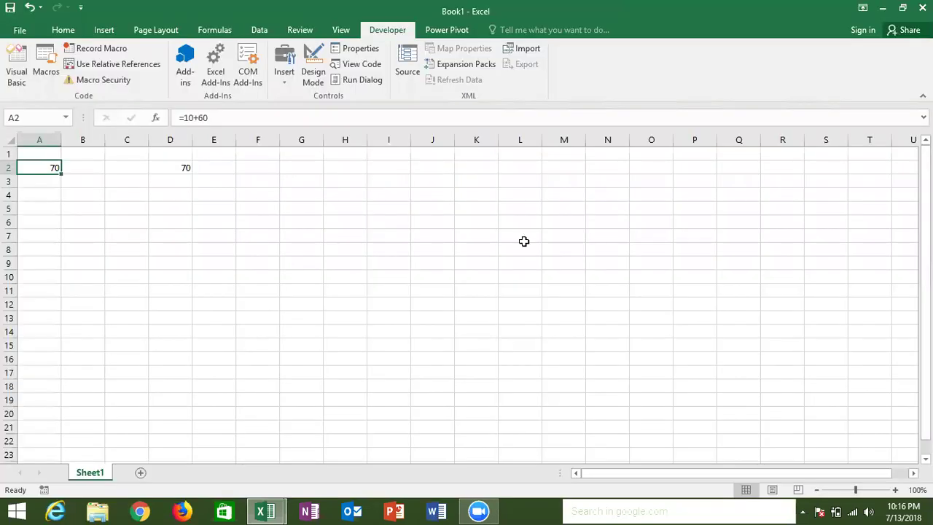
{"action": "left_click", "coordinate": [487, 509]}
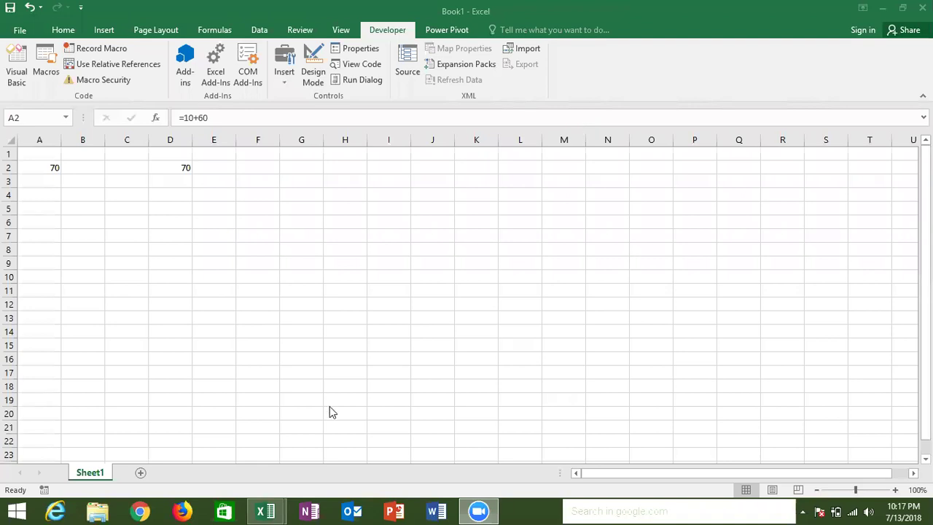
- Rename Sheet1 to Form and add a second sheet named Data
{"action": "left_click", "coordinate": [104, 475]}
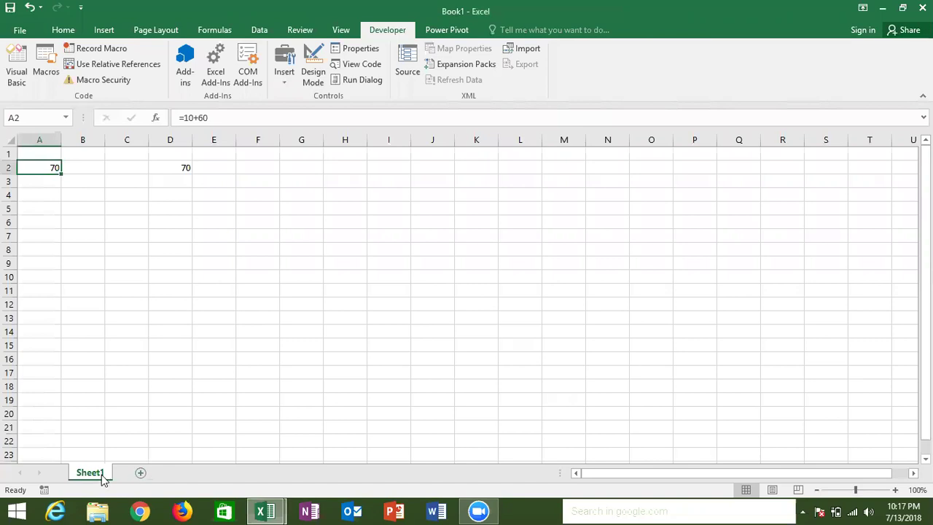
{"action": "double_click", "coordinate": [103, 474]}
{"action": "type", "text": "Form"}
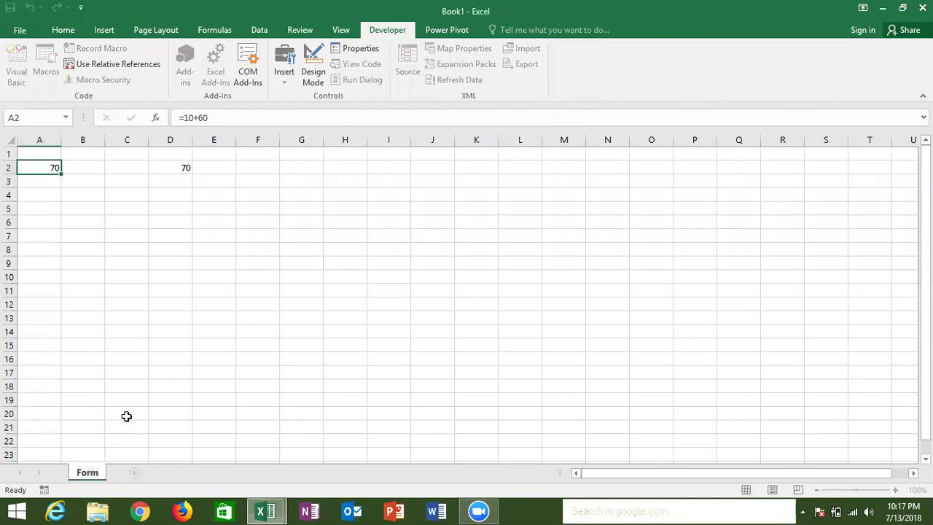
{"action": "left_click", "coordinate": [131, 474]}
{"action": "double_click", "coordinate": [129, 473]}
{"action": "type", "text": "Da"}
{"action": "key", "text": "BackSpace"}
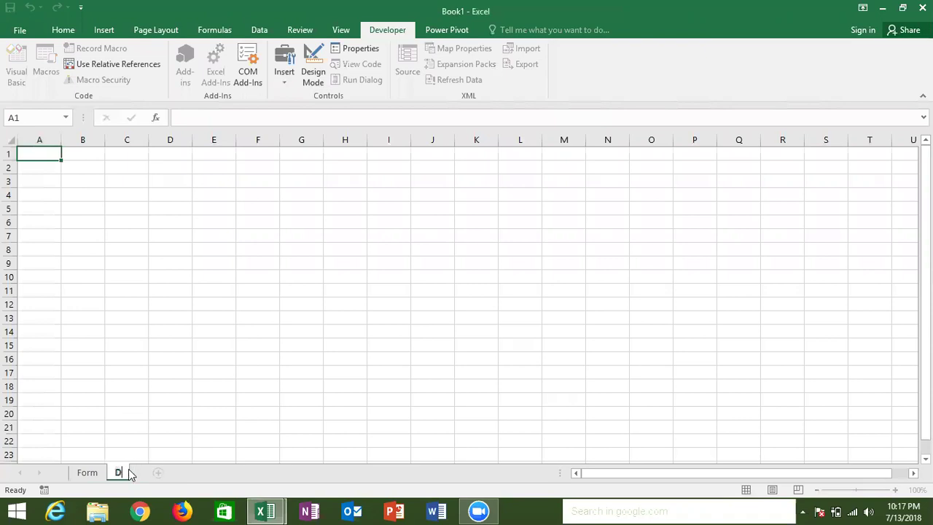
{"action": "type", "text": "ata"}
{"action": "key", "text": "Return"}
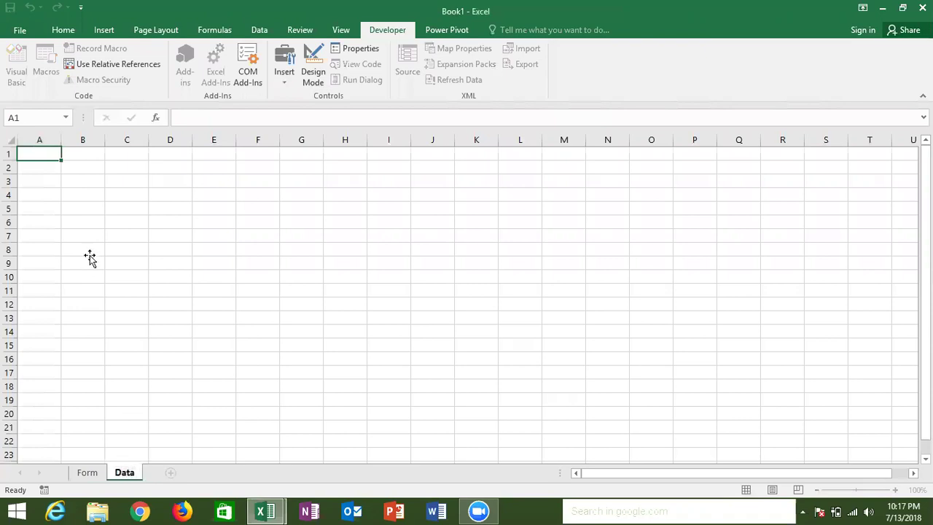
- Type the Data sheet headers Sr, Date, Time, Name, City, Amt across A1:F1
{"action": "left_click", "coordinate": [90, 258]}
{"action": "left_click", "coordinate": [49, 164]}
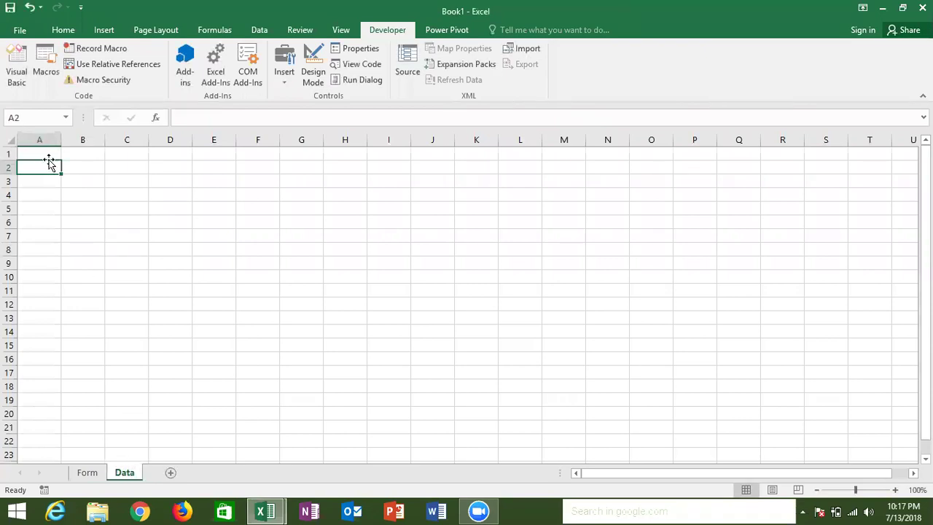
{"action": "left_click", "coordinate": [48, 157]}
{"action": "type", "text": "Sr"}
{"action": "key", "text": "Tab"}
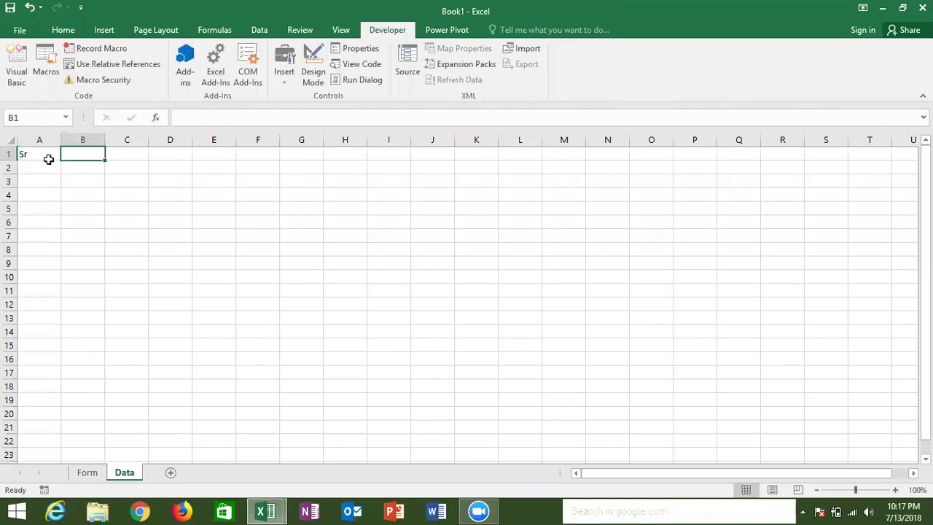
{"action": "type", "text": "Date"}
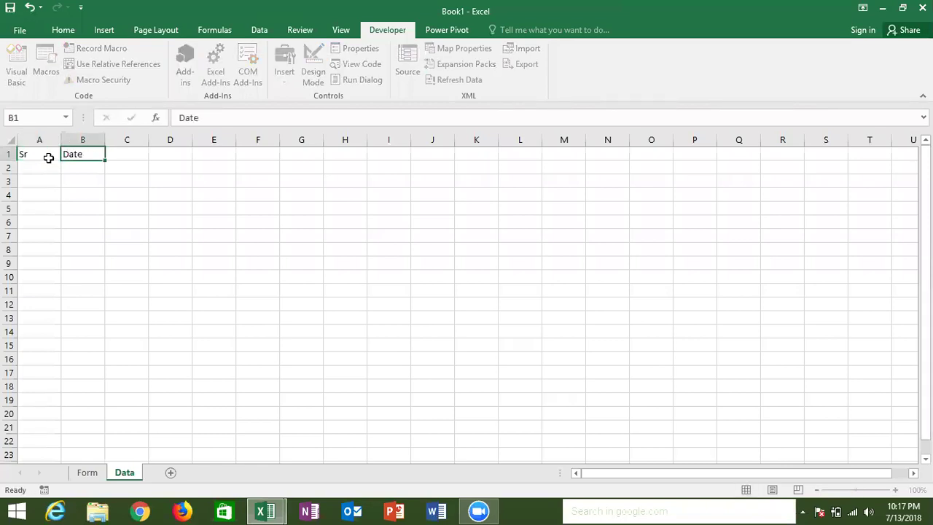
{"action": "key", "text": "Tab"}
{"action": "type", "text": "Time"}
{"action": "key", "text": "Tab"}
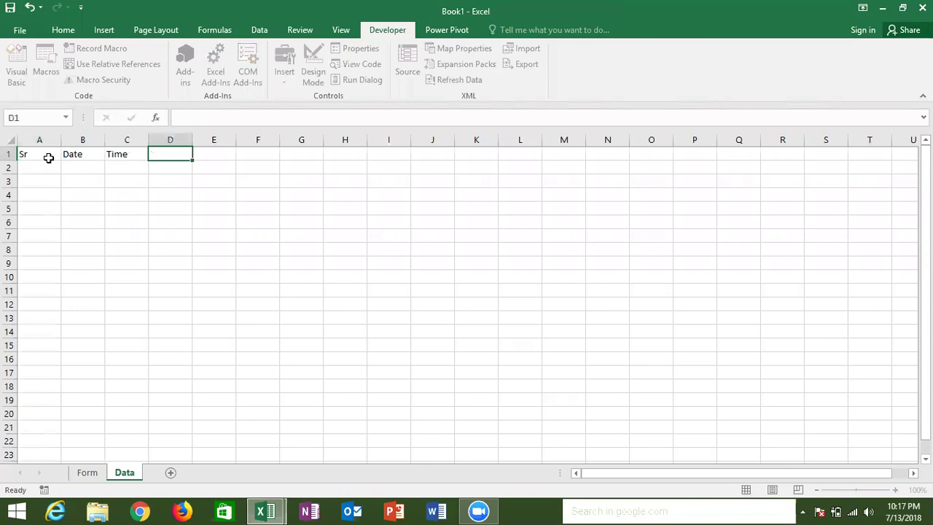
{"action": "type", "text": "Name"}
{"action": "key", "text": "Tab"}
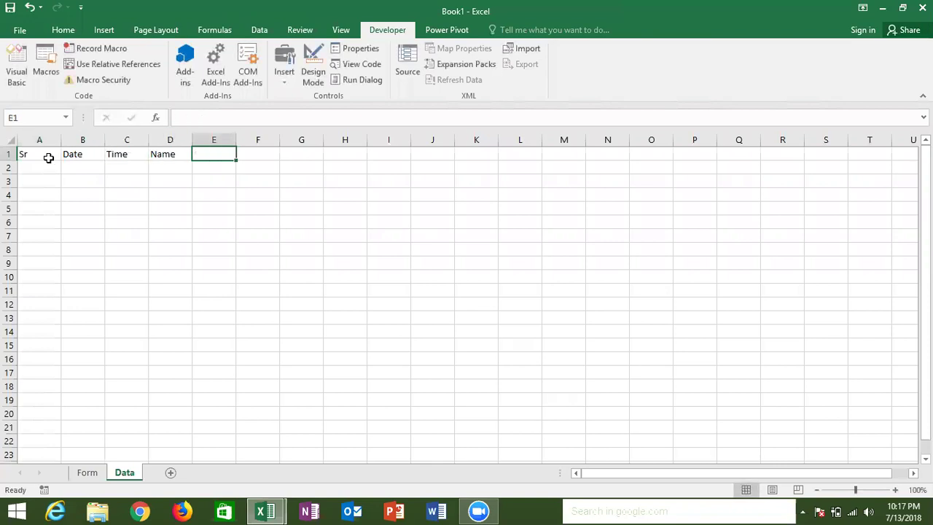
{"action": "type", "text": "City"}
{"action": "key", "text": "Tab"}
{"action": "type", "text": "Amt"}
{"action": "key", "text": "Return"}
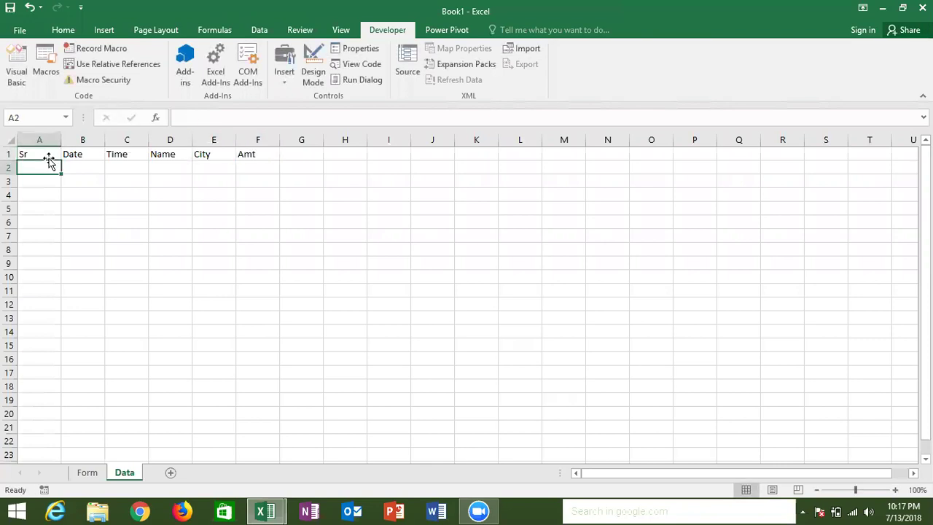
- Clear the test 70s from A2:D2 on the Form sheet
{"action": "left_click", "coordinate": [87, 473]}
{"action": "left_click_drag", "start_coordinate": [48, 168], "coordinate": [172, 172]}
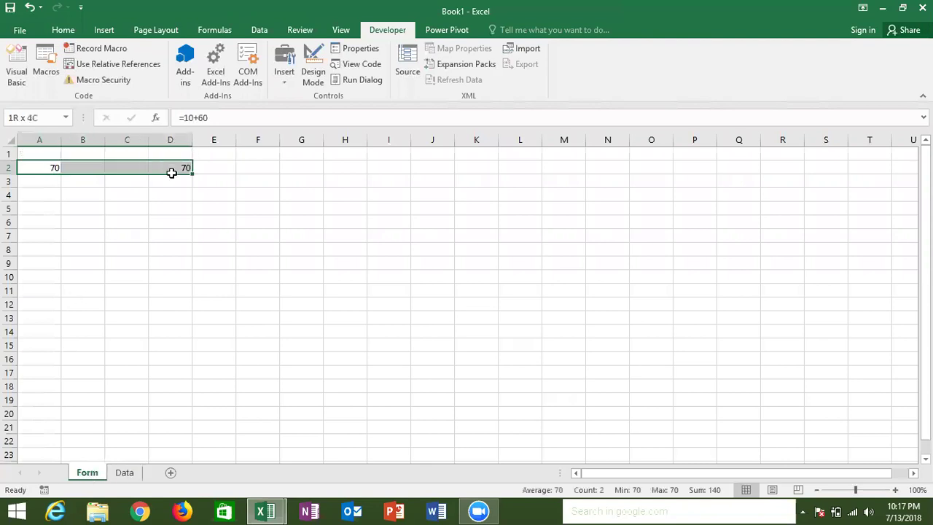
{"action": "key", "text": "Delete"}
- Enter the labels Name., City and Amt in A4, A6 and A8
{"action": "key", "text": "Down"}
{"action": "key", "text": "Down"}
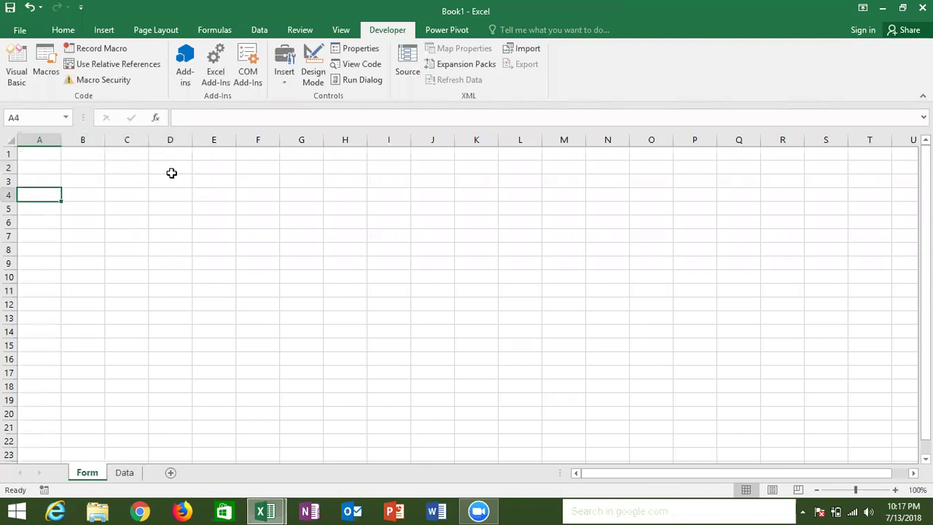
{"action": "type", "text": "Name."}
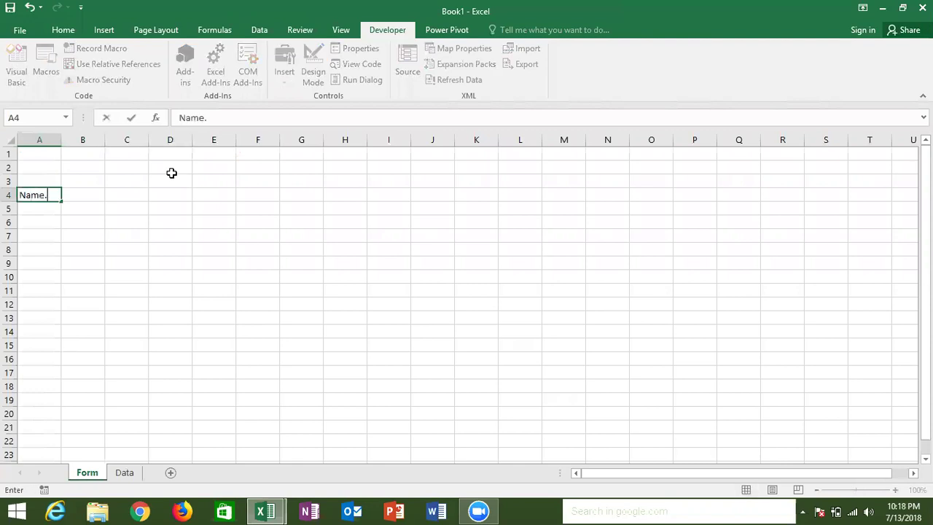
{"action": "key", "text": "Tab"}
{"action": "key", "text": "Return"}
{"action": "key", "text": "Return"}
{"action": "key", "text": "Down"}
{"action": "key", "text": "Up"}
{"action": "type", "text": "C"}
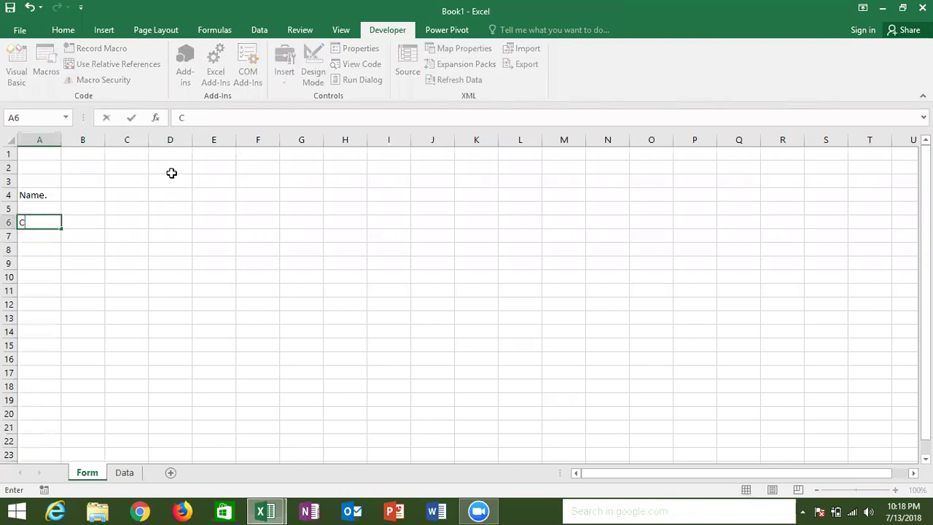
{"action": "type", "text": "ity"}
{"action": "key", "text": "Return"}
{"action": "key", "text": "Return"}
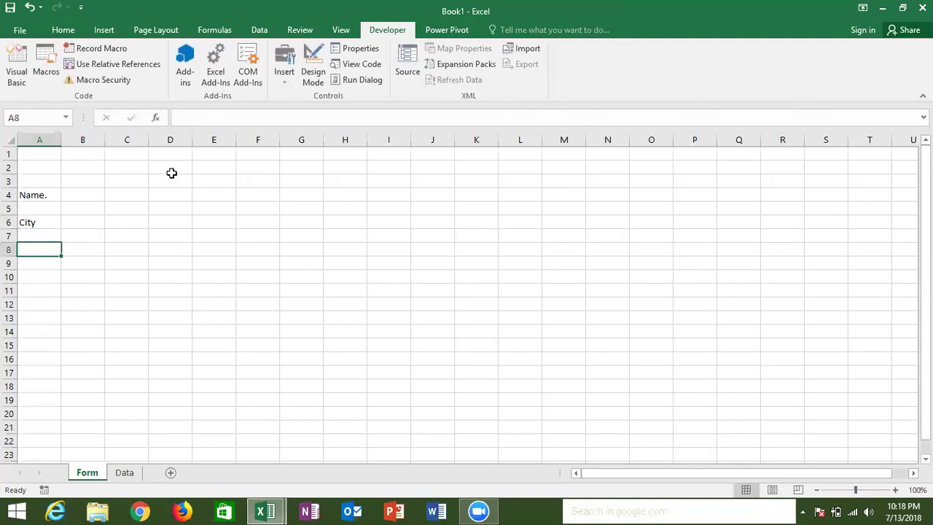
{"action": "type", "text": "Amt"}
{"action": "key", "text": "Tab"}
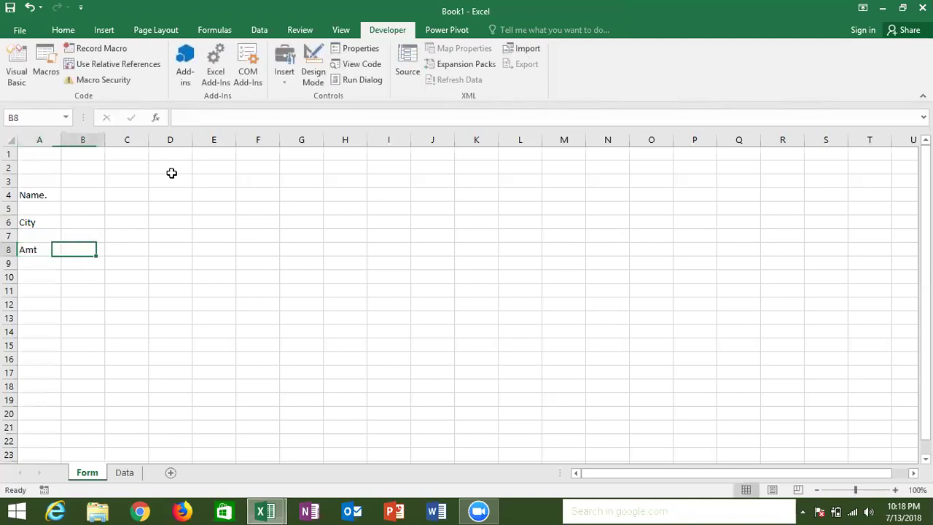
- Widen column B and select entry cells B4, B6, B8 for yellow fill
{"action": "left_click_drag", "start_coordinate": [105, 140], "coordinate": [139, 140]}
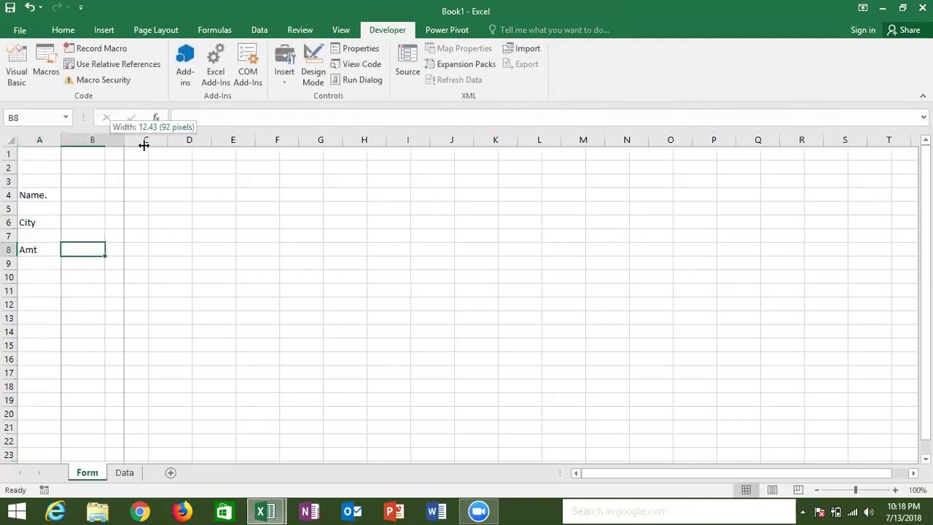
{"action": "key", "text": "F4"}
{"action": "key", "text": "Up"}
{"action": "key", "text": "Up"}
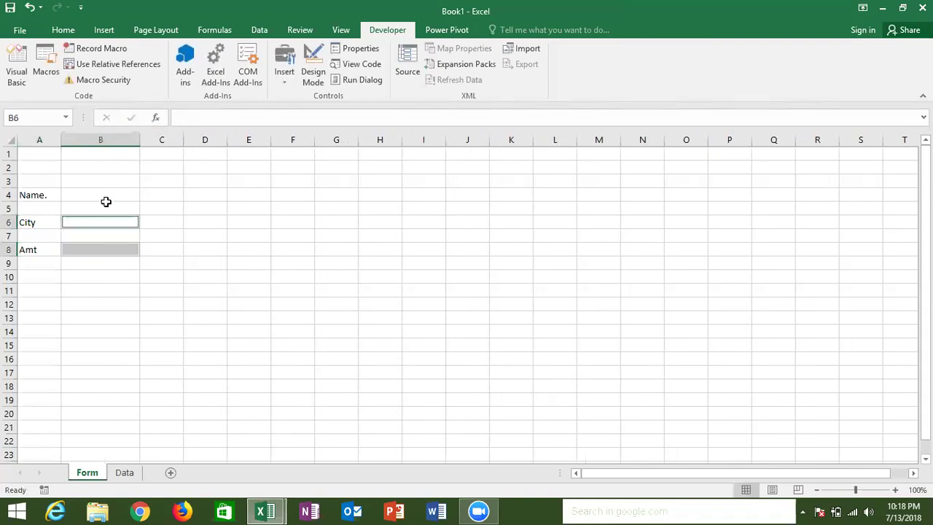
{"action": "key", "text": "F4"}
{"action": "key", "text": "Up"}
{"action": "key", "text": "Up"}
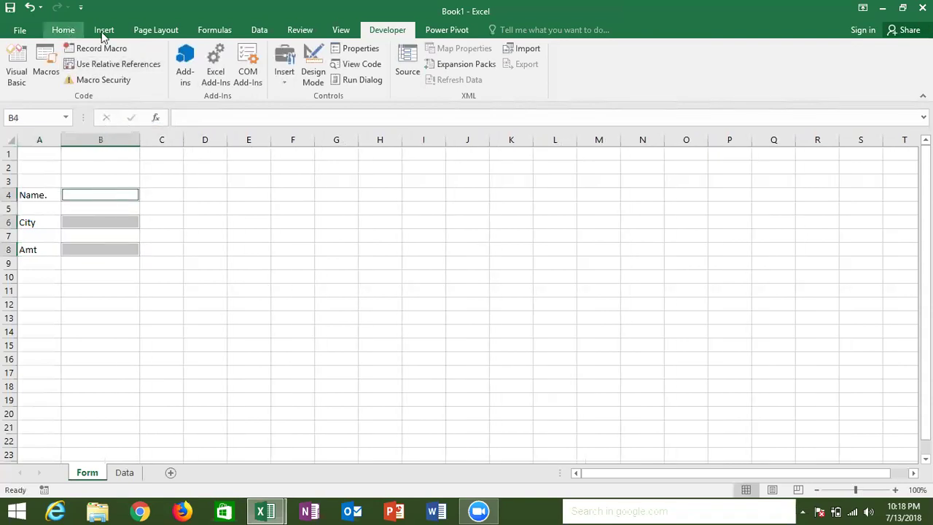
{"action": "left_click", "coordinate": [64, 30]}
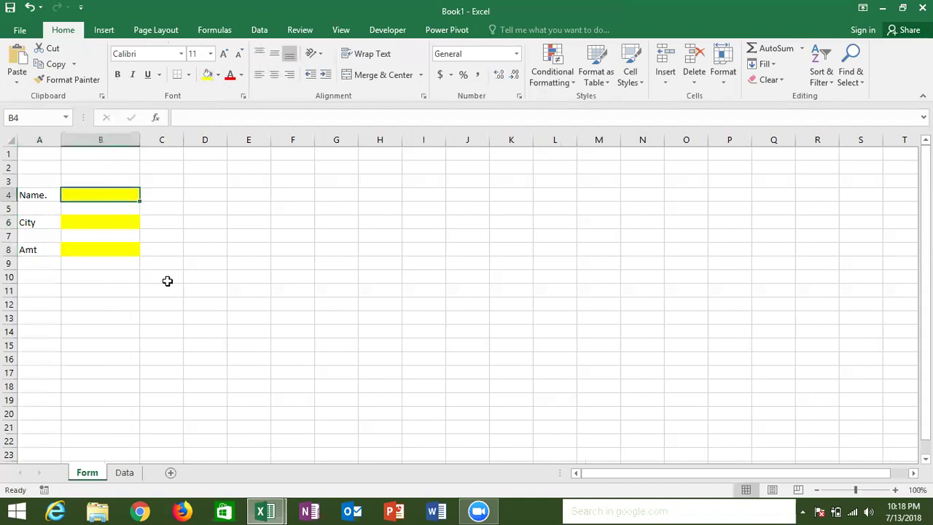
- Review the row 2 cells under the Data sheet's Sr, Date and Time headers, then return to Form
{"action": "left_click", "coordinate": [167, 281]}
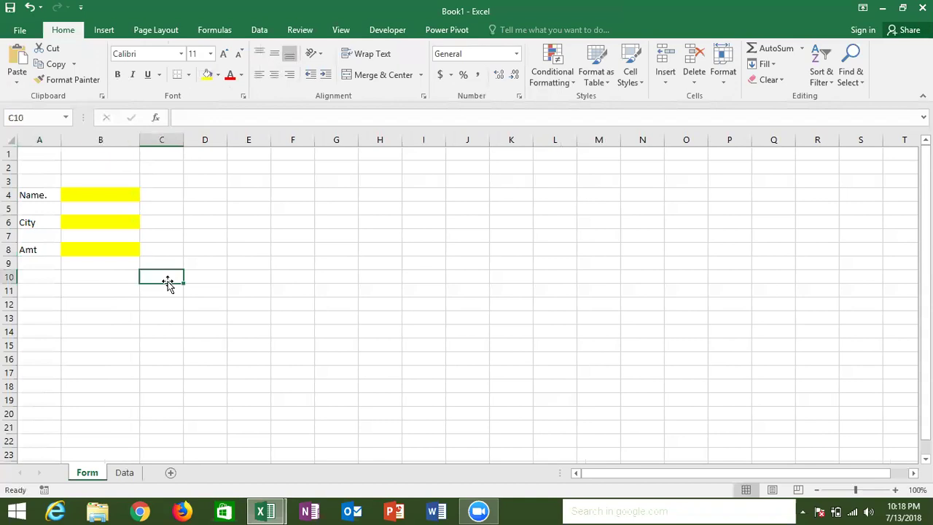
{"action": "left_click", "coordinate": [125, 474]}
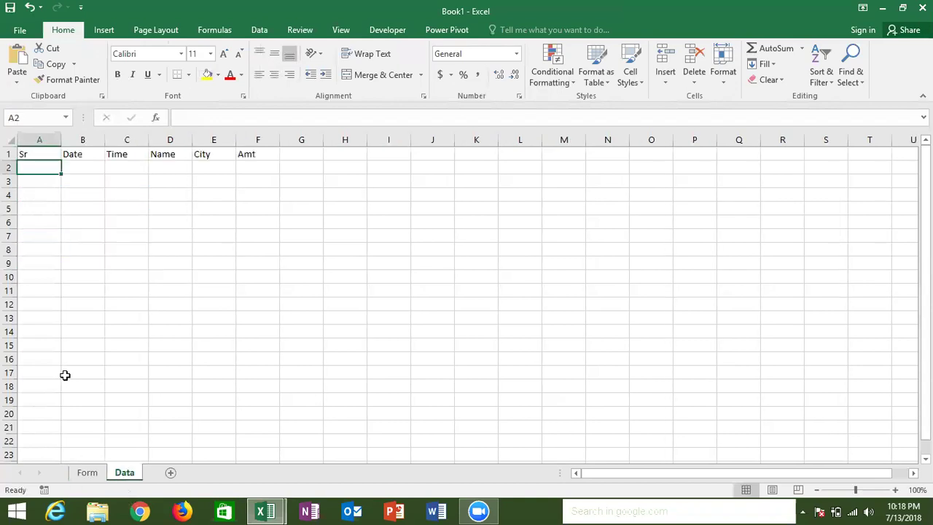
{"action": "left_click", "coordinate": [135, 168]}
{"action": "left_click", "coordinate": [179, 165]}
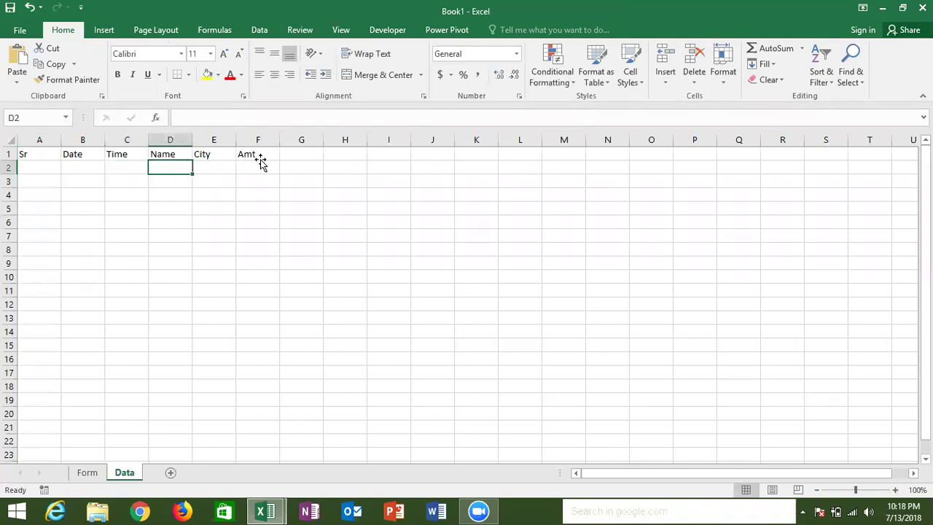
{"action": "left_click", "coordinate": [259, 158]}
{"action": "left_click", "coordinate": [174, 165]}
{"action": "left_click", "coordinate": [26, 170]}
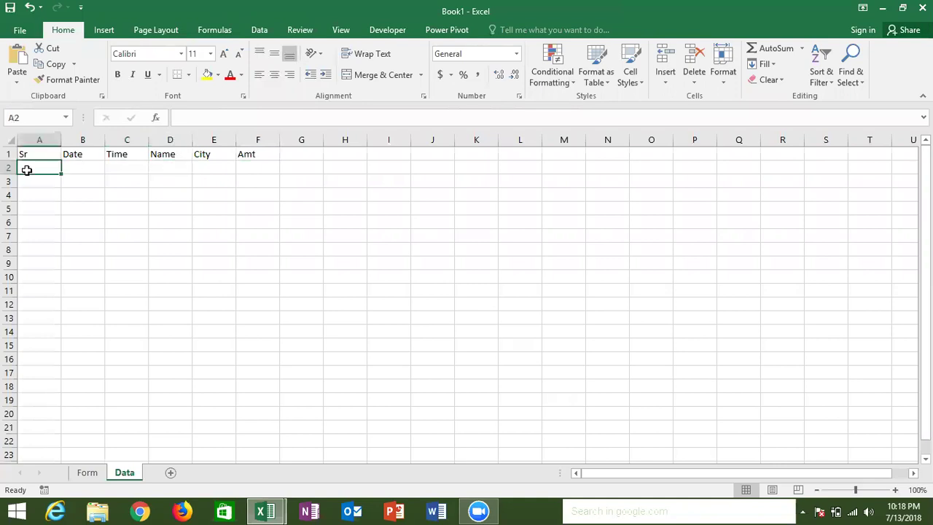
{"action": "left_click", "coordinate": [75, 172]}
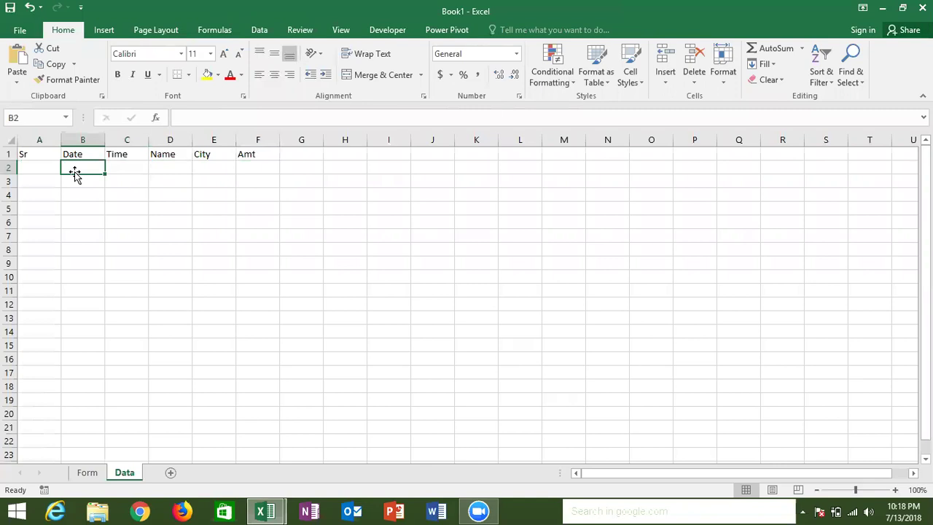
{"action": "left_click_drag", "start_coordinate": [74, 172], "coordinate": [119, 173]}
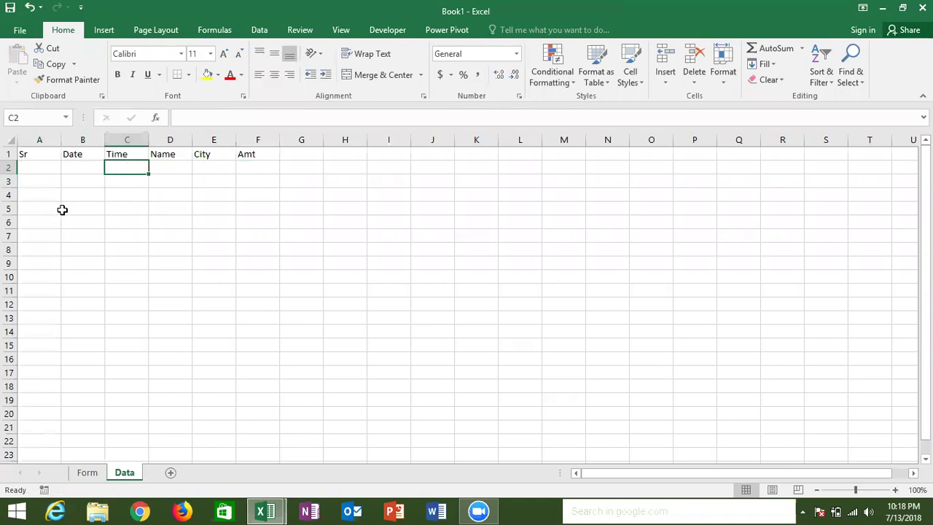
{"action": "left_click", "coordinate": [85, 473]}
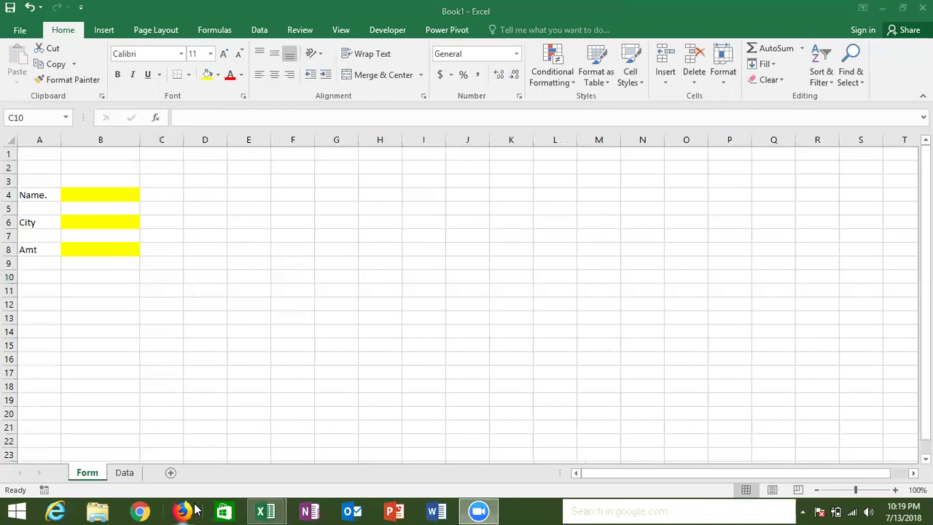
{"action": "key", "text": "alt+Tab"}
{"action": "key", "text": "alt+Tab"}
- Create a new Sub send() procedure below the rr macro
{"action": "key", "text": "Return"}
{"action": "type", "text": "sub send()"}
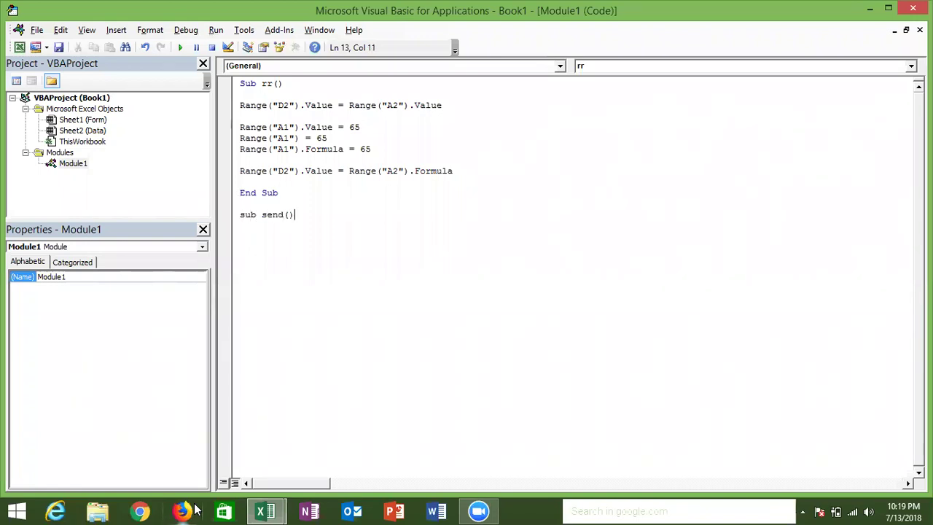
{"action": "key", "text": "Return"}
{"action": "key", "text": "Return"}
{"action": "key", "text": "Return"}
{"action": "key", "text": "Return"}
{"action": "key", "text": "Return"}
{"action": "key", "text": "Up"}
{"action": "key", "text": "Up"}
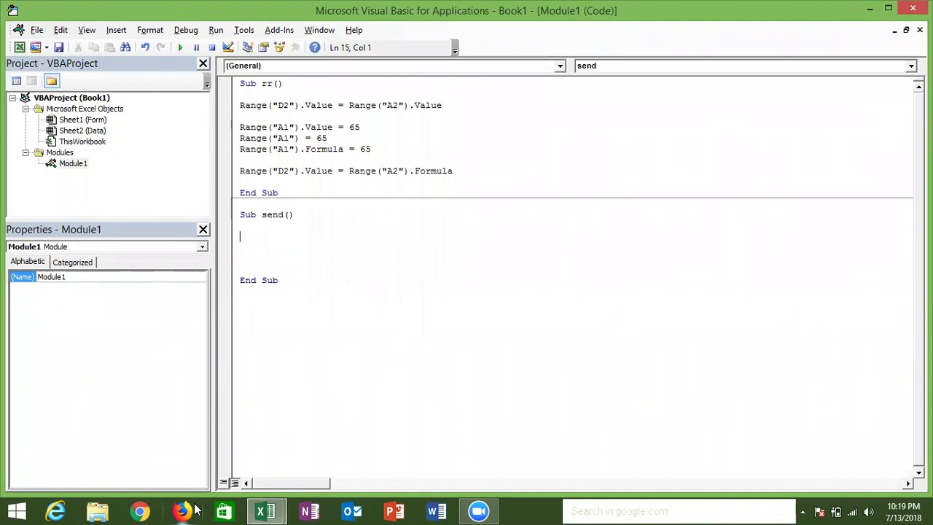
{"action": "key", "text": "Down"}
{"action": "type", "text": "sheets(\"Data\""}
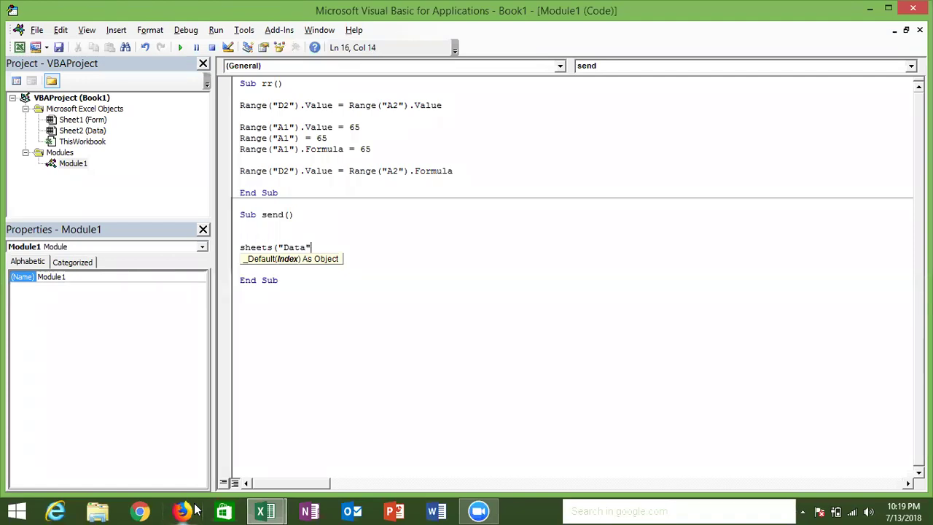
{"action": "type", "text": ")."}
{"action": "key", "text": "BackSpace"}
{"action": "key", "text": "BackSpace"}
{"action": "key", "text": "BackSpace"}
{"action": "key", "text": "BackSpace"}
{"action": "key", "text": "BackSpace"}
{"action": "key", "text": "BackSpace"}
{"action": "key", "text": "BackSpace"}
{"action": "key", "text": "BackSpace"}
{"action": "key", "text": "BackSpace"}
{"action": "key", "text": "BackSpace"}
{"action": "key", "text": "Up"}
{"action": "key", "text": "Down"}
- Write s = Application.WorksheetFunction.Max(Sheets("Data").Range("A:A")) inside send
{"action": "type", "text": "s"}
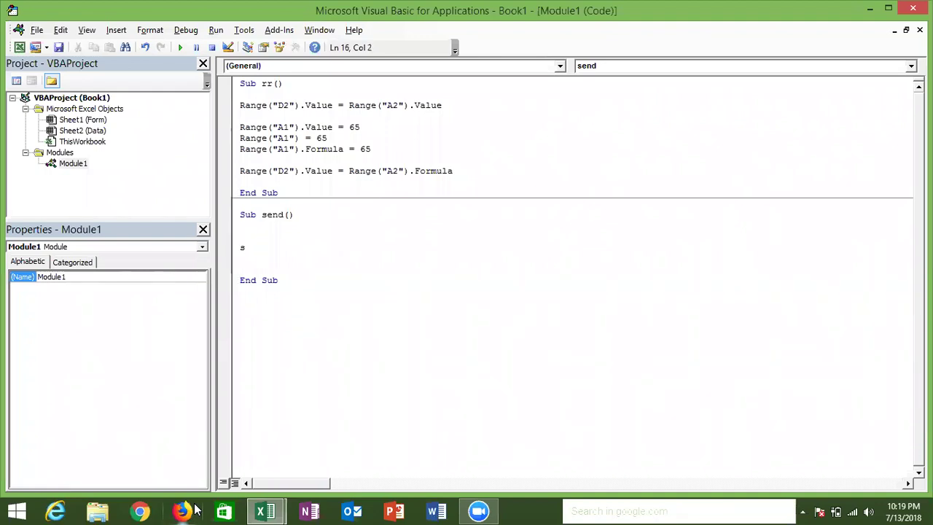
{"action": "type", "text": "=application"}
{"action": "type", "text": ".wo"}
{"action": "key", "text": "Tab"}
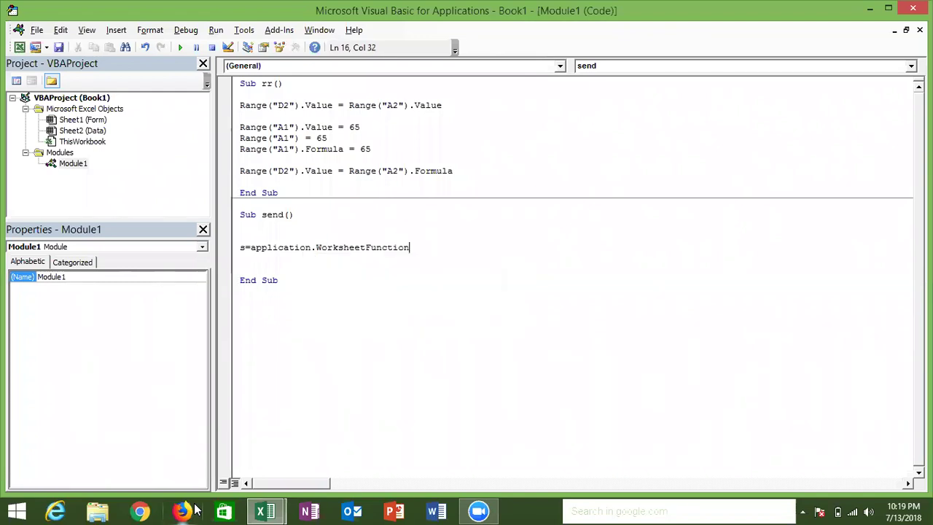
{"action": "type", "text": "/"}
{"action": "key", "text": "BackSpace"}
{"action": "type", "text": "."}
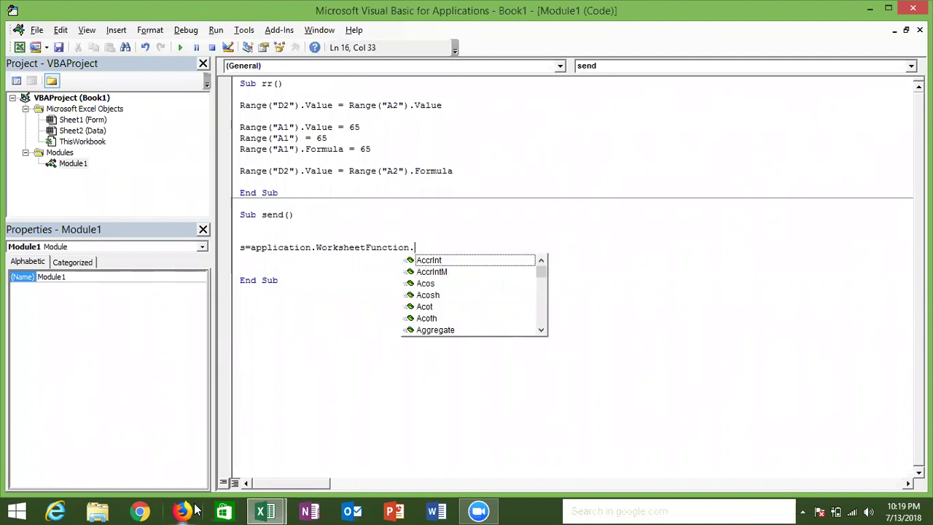
{"action": "type", "text": "m"}
{"action": "key", "text": "Down"}
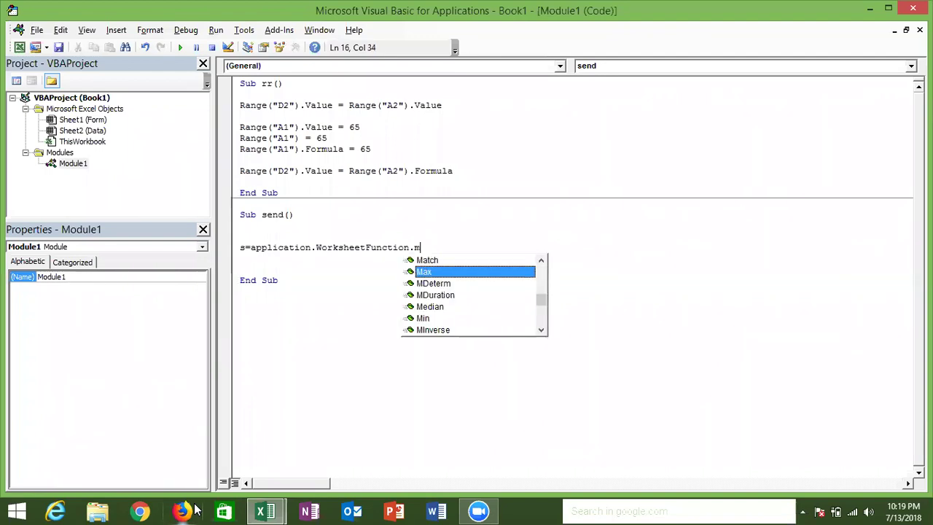
{"action": "key", "text": "Tab"}
{"action": "type", "text": ")"}
{"action": "key", "text": "BackSpace"}
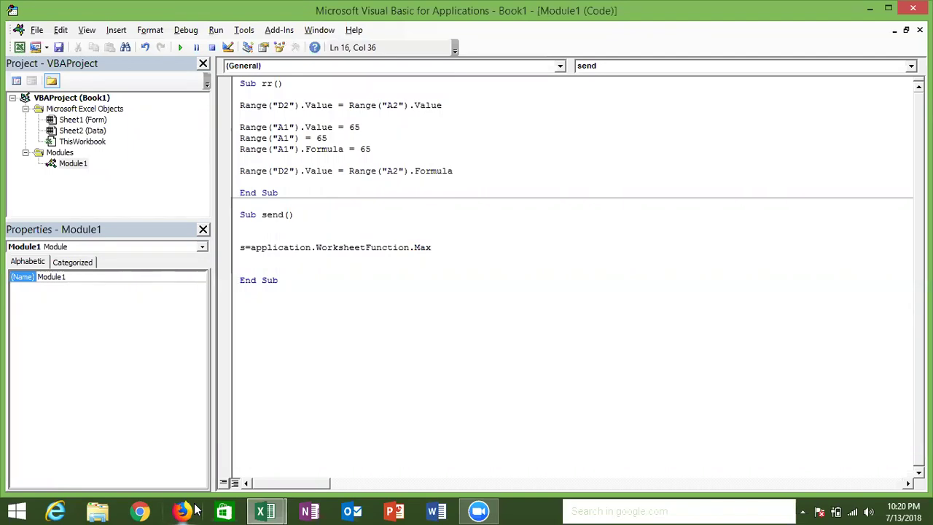
{"action": "type", "text": "(sheets(\"Data\""}
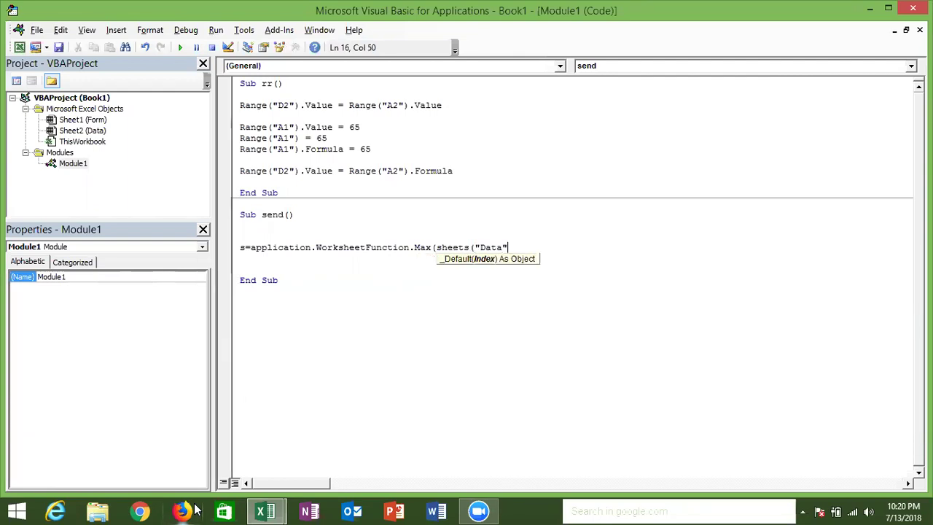
{"action": "type", "text": ").range(A"}
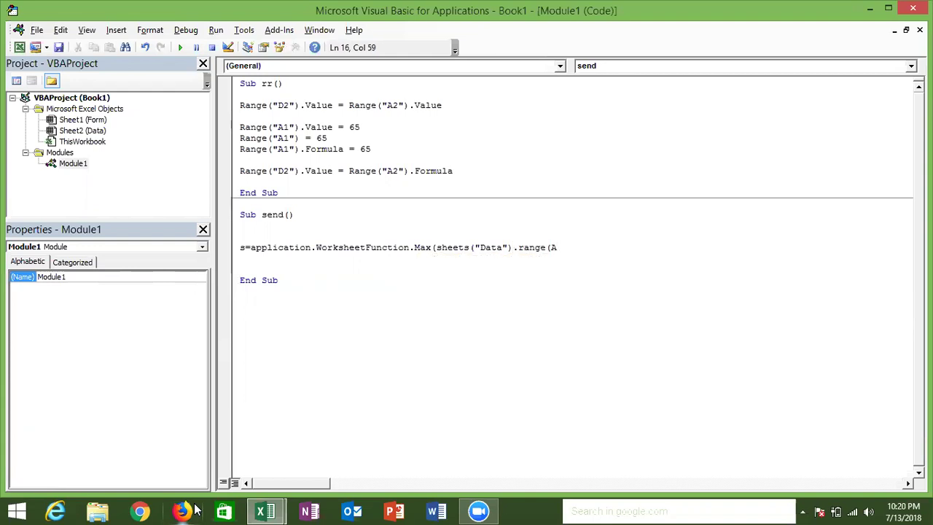
{"action": "key", "text": "BackSpace"}
{"action": "type", "text": "\"A:A\"))"}
{"action": "left_click", "coordinate": [426, 324]}
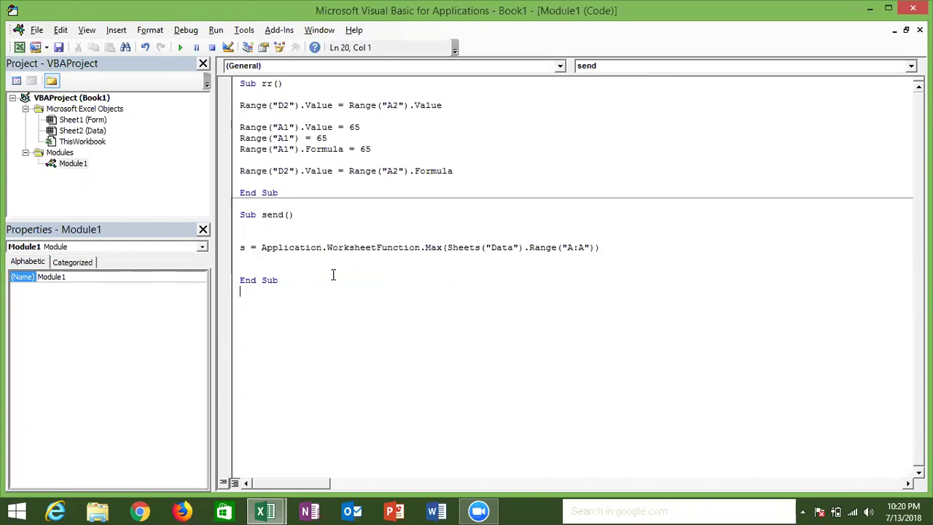
{"action": "left_click", "coordinate": [262, 234]}
{"action": "key", "text": "Return"}
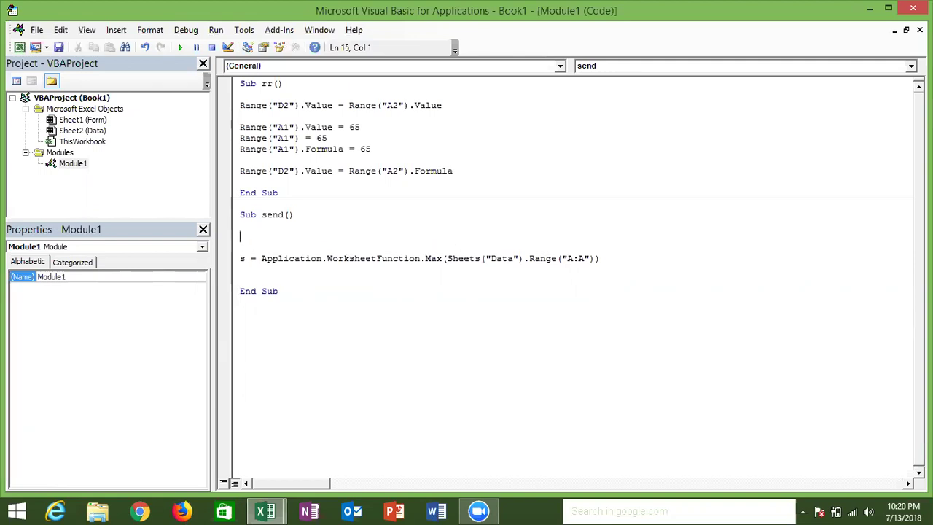
{"action": "type", "text": "len"}
{"action": "type", "text": "("}
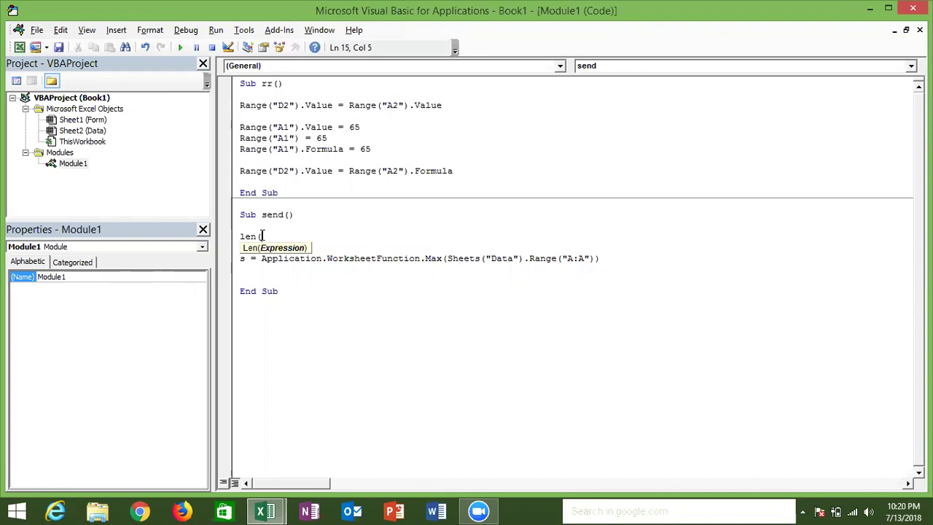
{"action": "key", "text": "BackSpace"}
{"action": "key", "text": "BackSpace"}
{"action": "key", "text": "BackSpace"}
{"action": "type", "text": "max"}
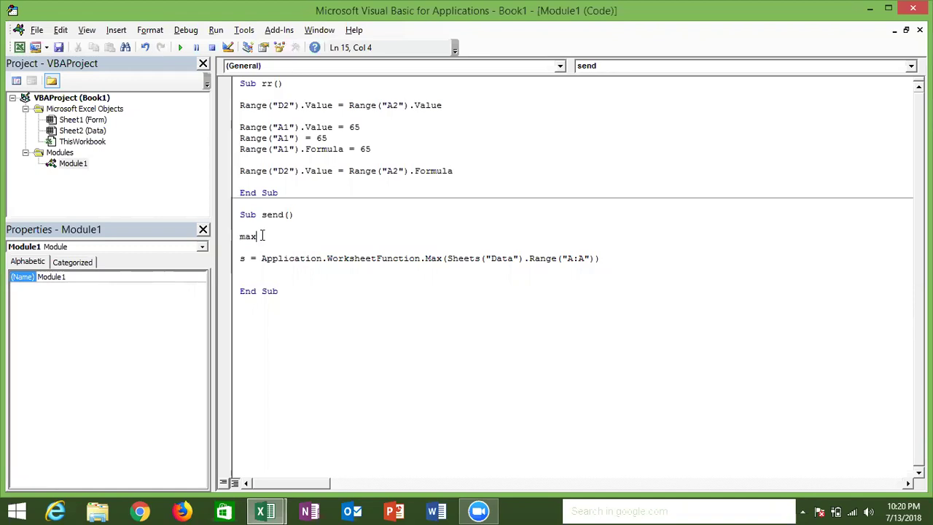
{"action": "type", "text": "("}
{"action": "left_click", "coordinate": [331, 261]}
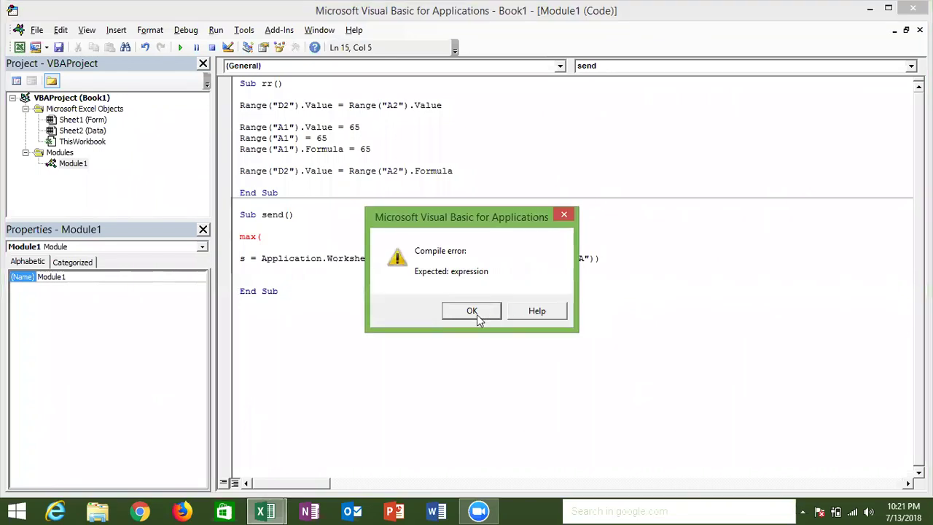
{"action": "left_click", "coordinate": [476, 315]}
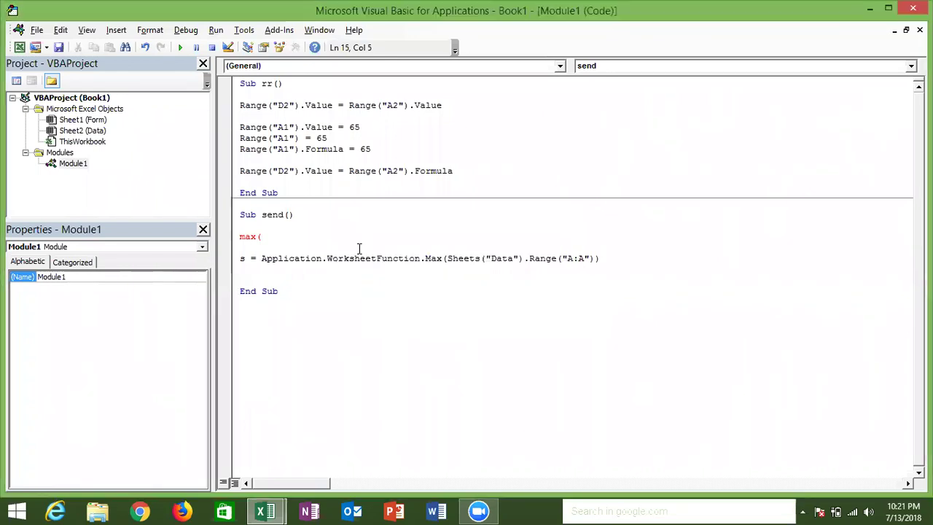
{"action": "key", "text": "BackSpace"}
{"action": "key", "text": "BackSpace"}
{"action": "key", "text": "BackSpace"}
{"action": "key", "text": "BackSpace"}
{"action": "double_click", "coordinate": [242, 258]}
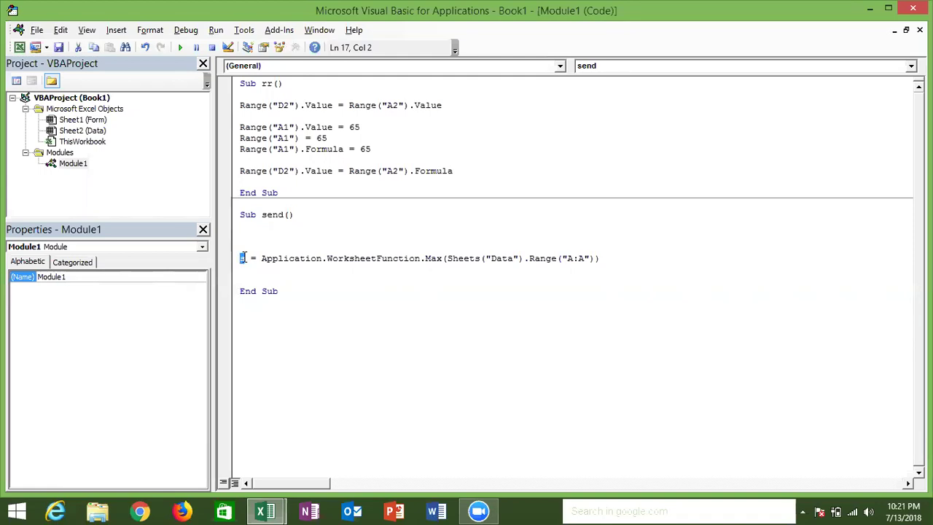
{"action": "key", "text": "Down"}
- Add Sheets("Data").Range("A65000").End(xlUp).Offset(1,0).Value = s + 1 below the Max line
{"action": "key", "text": "Return"}
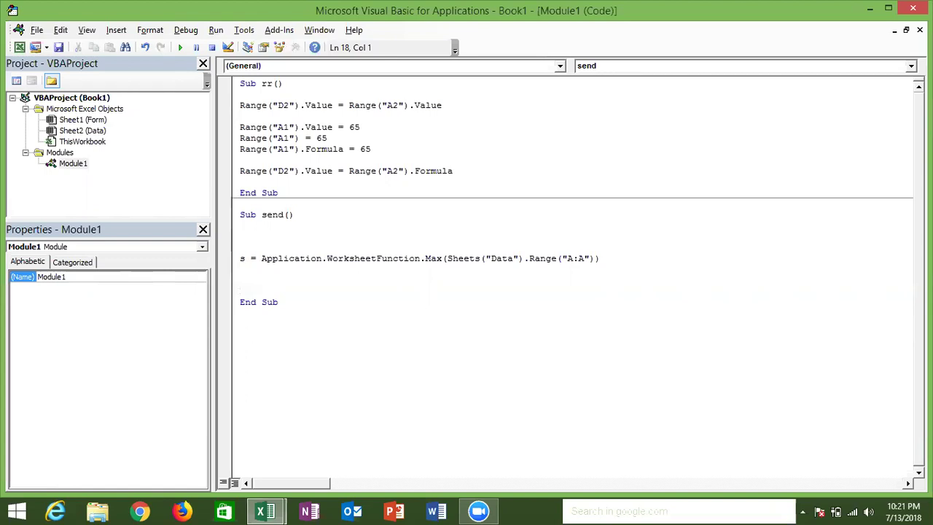
{"action": "key", "text": "Return"}
{"action": "type", "text": "s"}
{"action": "type", "text": "heets"}
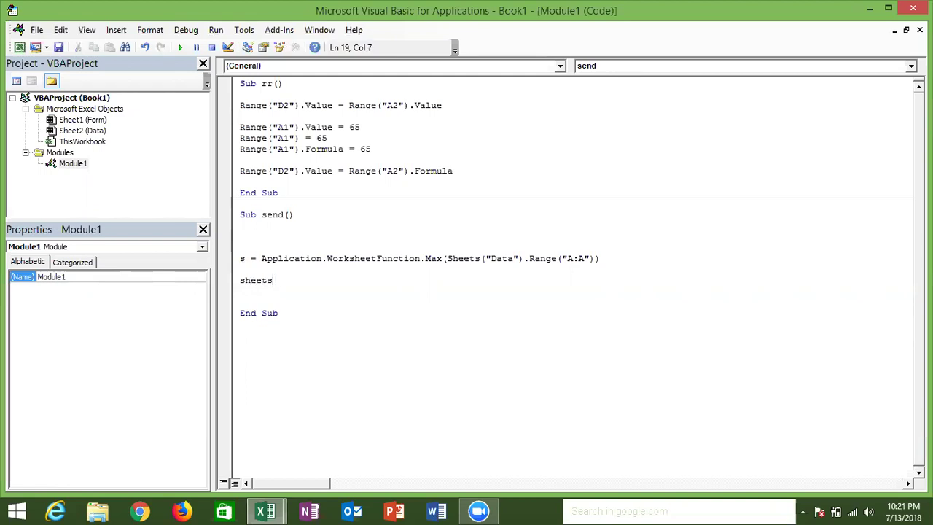
{"action": "type", "text": "(\""}
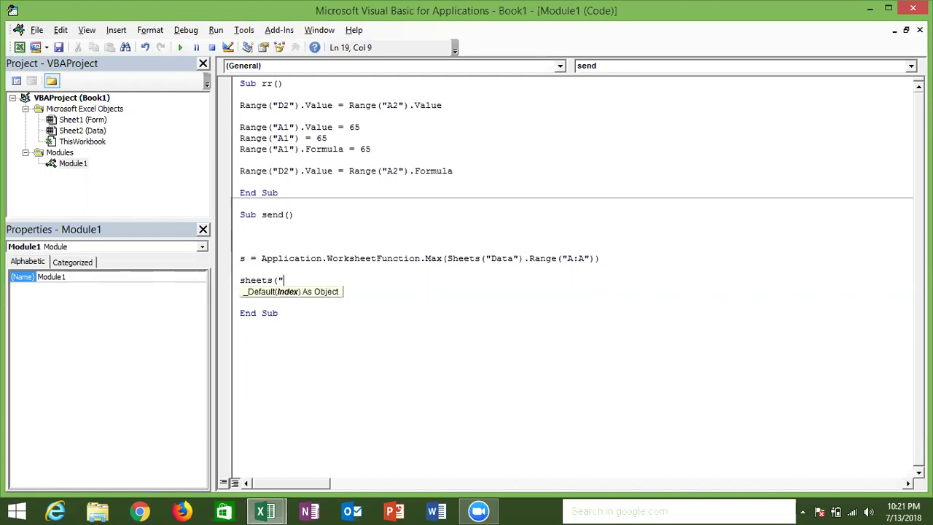
{"action": "type", "text": "Data"}
{"action": "type", "text": "\")"}
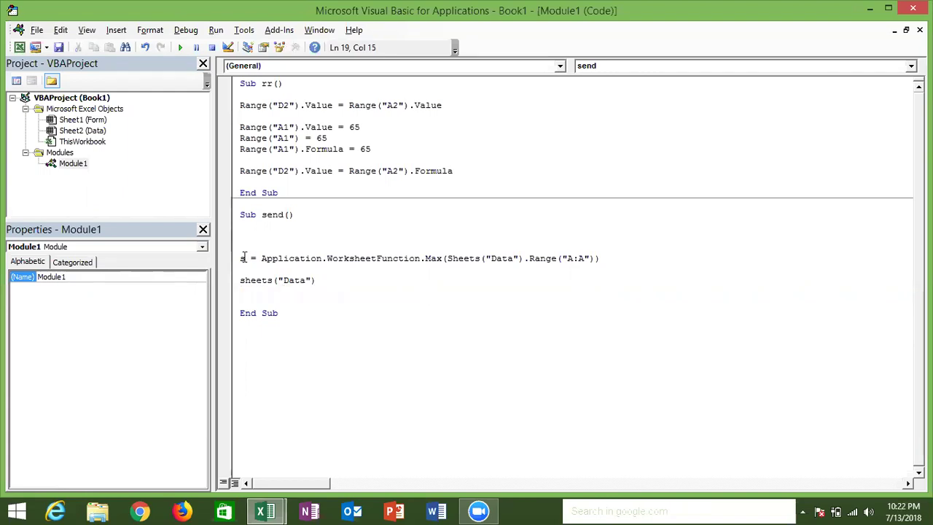
{"action": "type", "text": ".ra"}
{"action": "type", "text": "nge"}
{"action": "type", "text": "(\"A65000\")"}
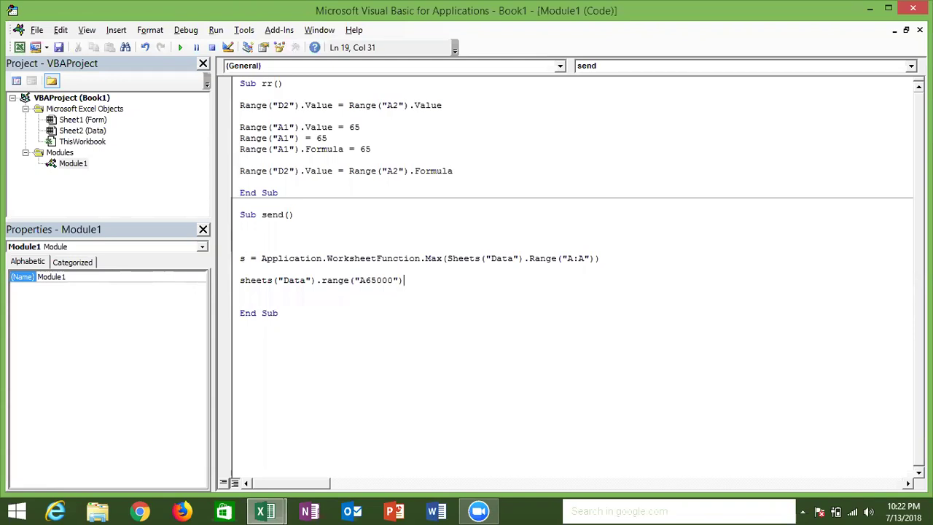
{"action": "type", "text": ".end"}
{"action": "type", "text": "(xlup)."}
{"action": "type", "text": "off"}
{"action": "type", "text": "set"}
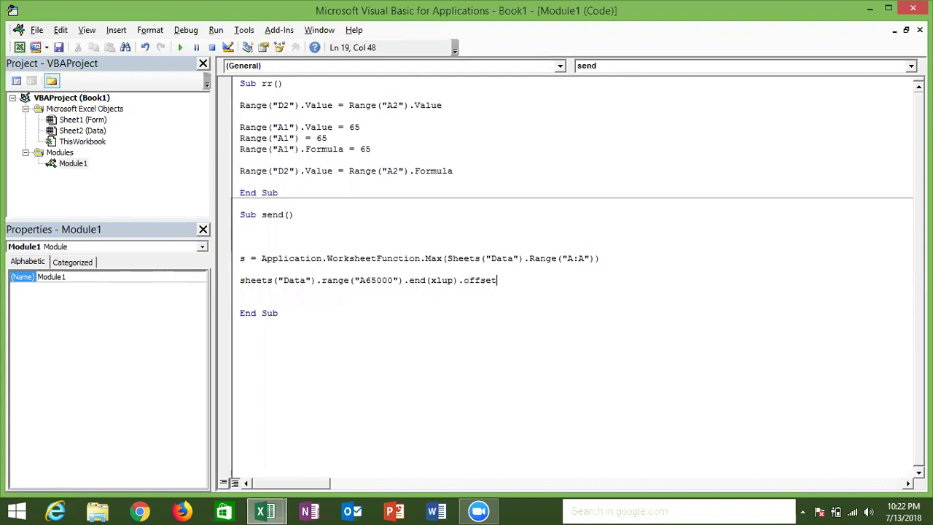
{"action": "type", "text": "(1,0).value=s+1"}
{"action": "key", "text": "Return"}
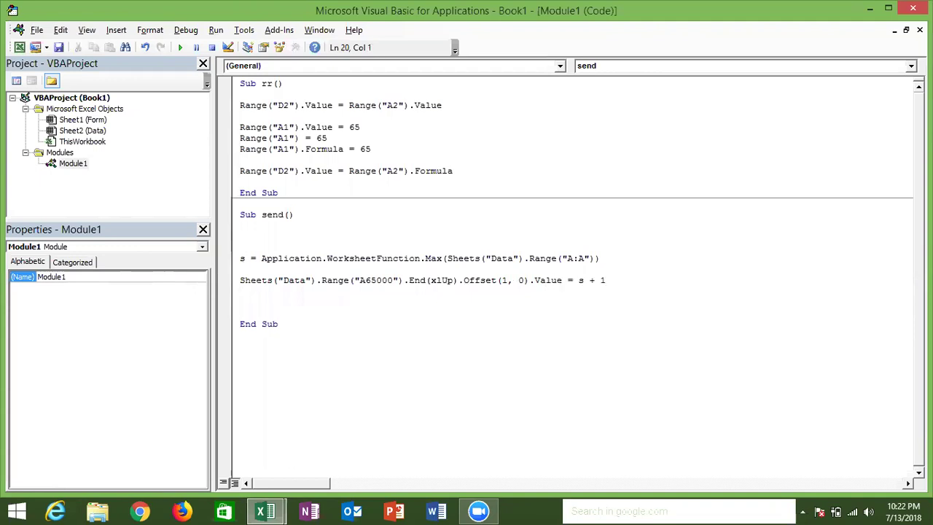
{"action": "key", "text": "shift+Up"}
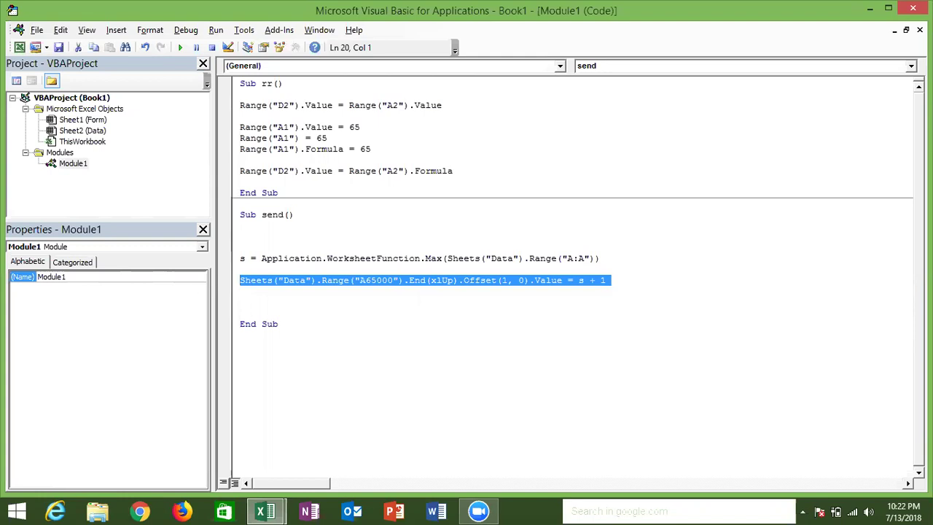
- Duplicate the serial-number line onto the empty line below it
{"action": "left_click", "coordinate": [240, 279]}
{"action": "left_click_drag", "start_coordinate": [240, 280], "coordinate": [561, 279]}
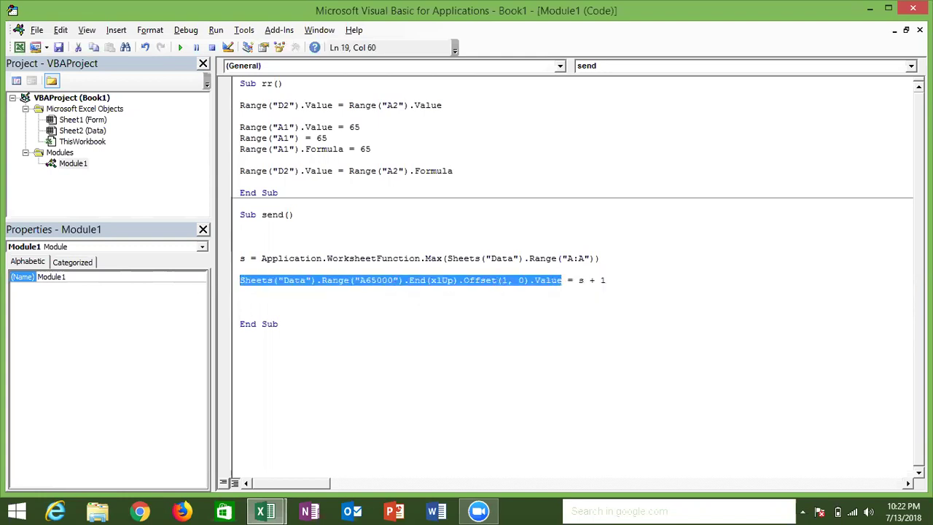
{"action": "key", "text": "ctrl+c"}
{"action": "left_click", "coordinate": [239, 290]}
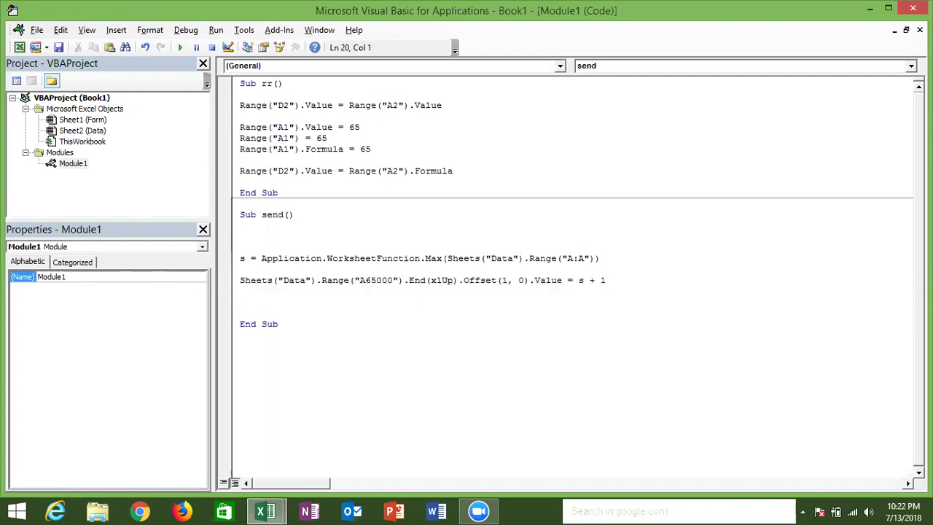
{"action": "key", "text": "ctrl+v"}
- Change the copy to Offset(0, 1) with .Value = Date
{"action": "left_click", "coordinate": [507, 290]}
{"action": "double_click", "coordinate": [505, 290]}
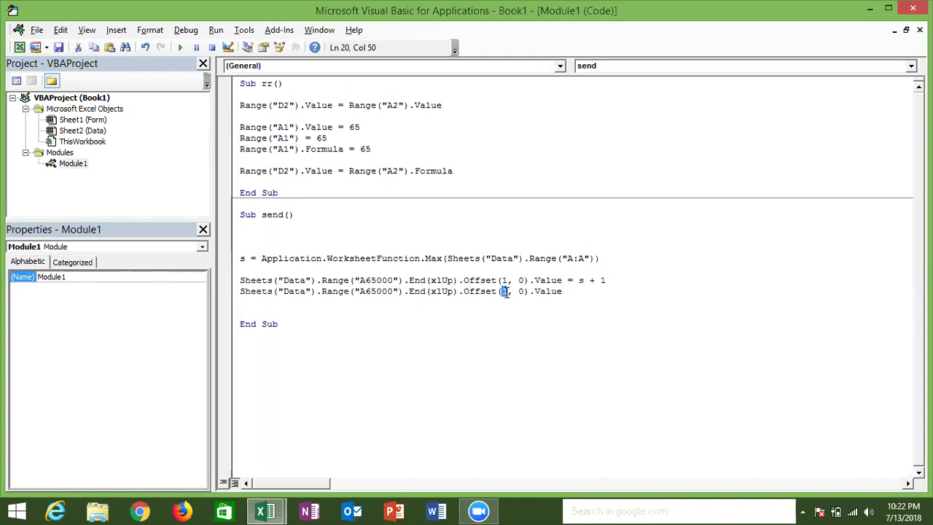
{"action": "type", "text": "0"}
{"action": "double_click", "coordinate": [522, 291]}
{"action": "type", "text": "1"}
{"action": "left_click", "coordinate": [570, 291]}
{"action": "type", "text": "=date"}
{"action": "key", "text": "Return"}
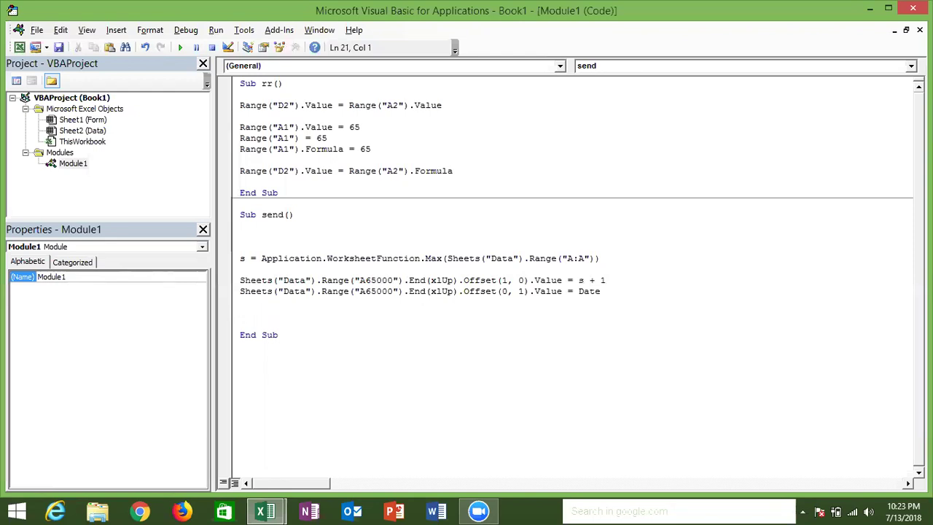
{"action": "key", "text": "alt"}
- Set a breakpoint on the serial-number line and enter serial number 1 in Data's A2
{"action": "left_click", "coordinate": [224, 281]}
{"action": "key", "text": "alt+Tab"}
{"action": "key", "text": "alt+Tab"}
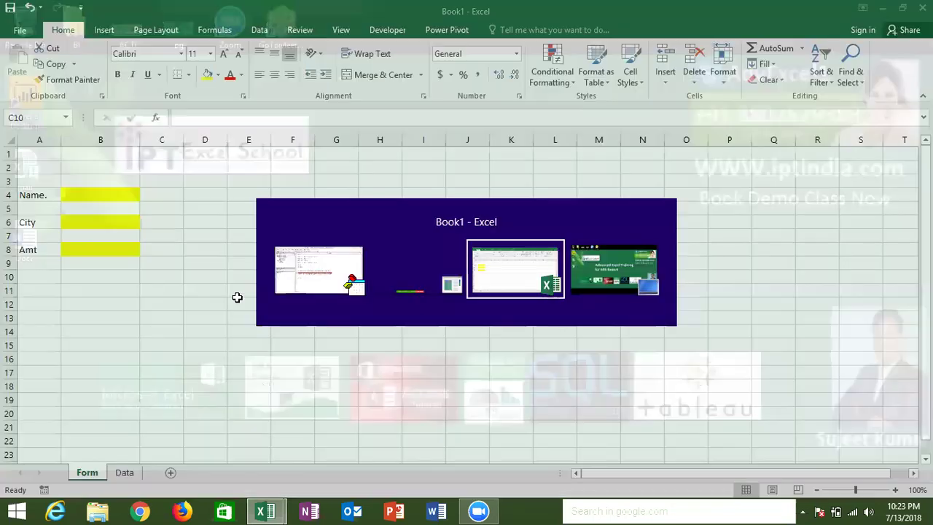
{"action": "left_click", "coordinate": [129, 475]}
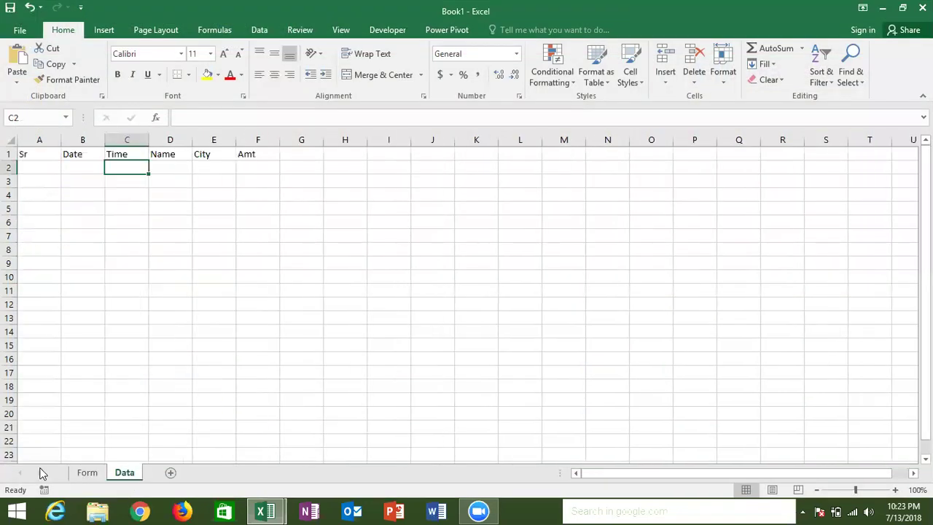
{"action": "left_click", "coordinate": [42, 452]}
{"action": "key", "text": "ctrl+Home"}
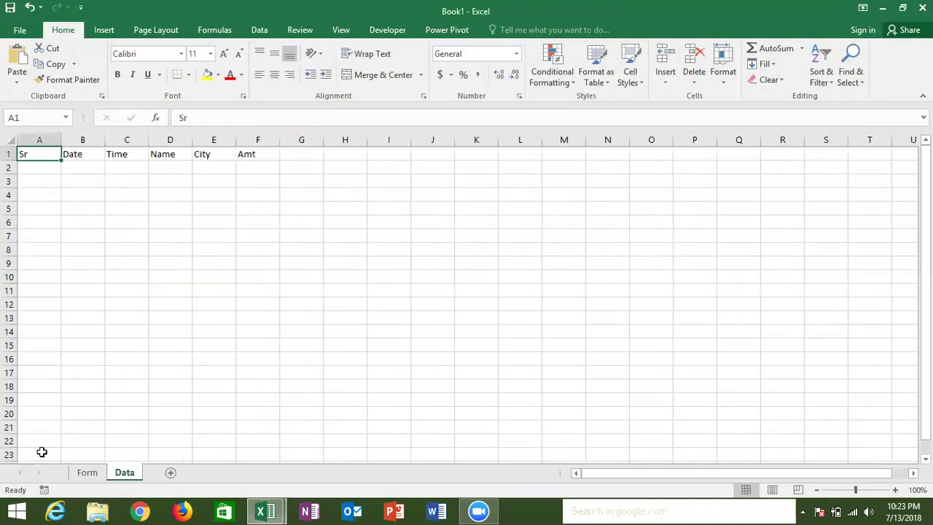
{"action": "key", "text": "Down"}
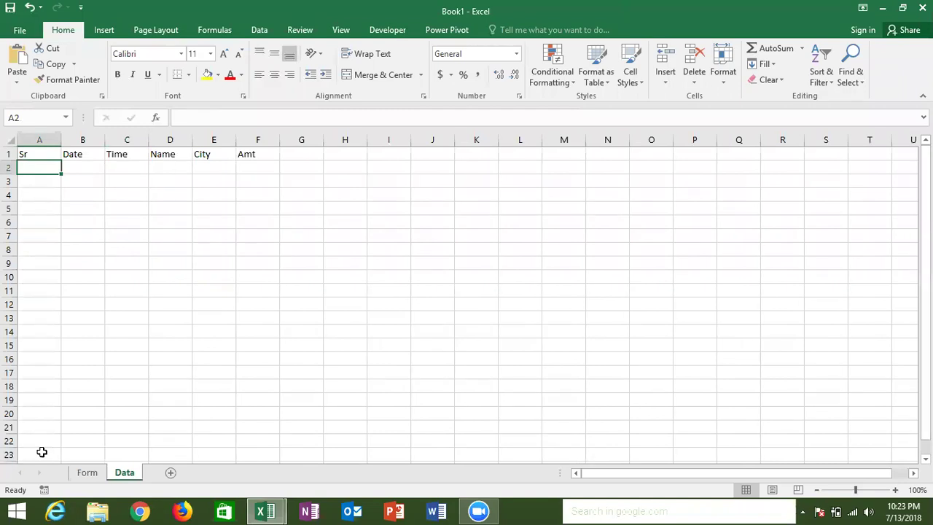
{"action": "type", "text": "1"}
{"action": "key", "text": "Tab"}
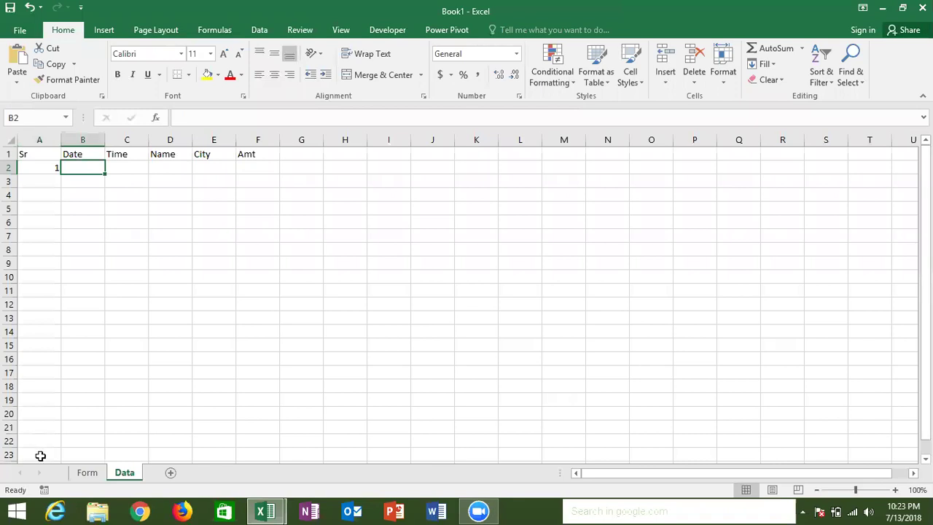
- Insert today's date 7/13/2018 into B2 with Ctrl+; and return to the code
{"action": "left_click", "coordinate": [40, 455]}
{"action": "key", "text": "ctrl+Up"}
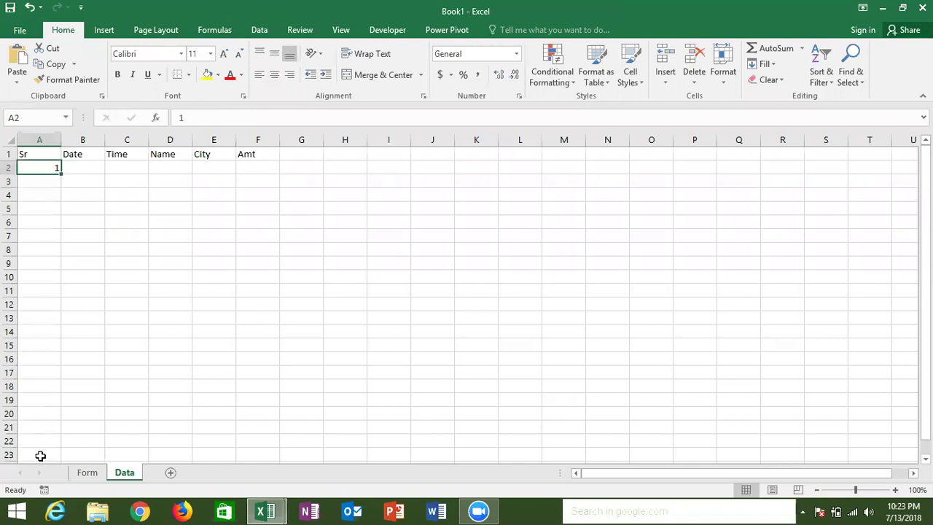
{"action": "key", "text": "Tab"}
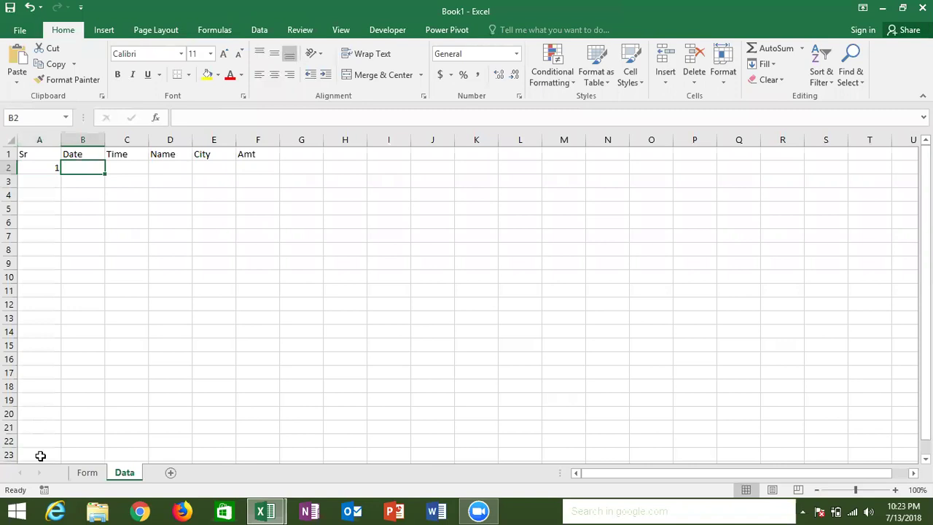
{"action": "key", "text": "ctrl+semicolon"}
{"action": "key", "text": "Tab"}
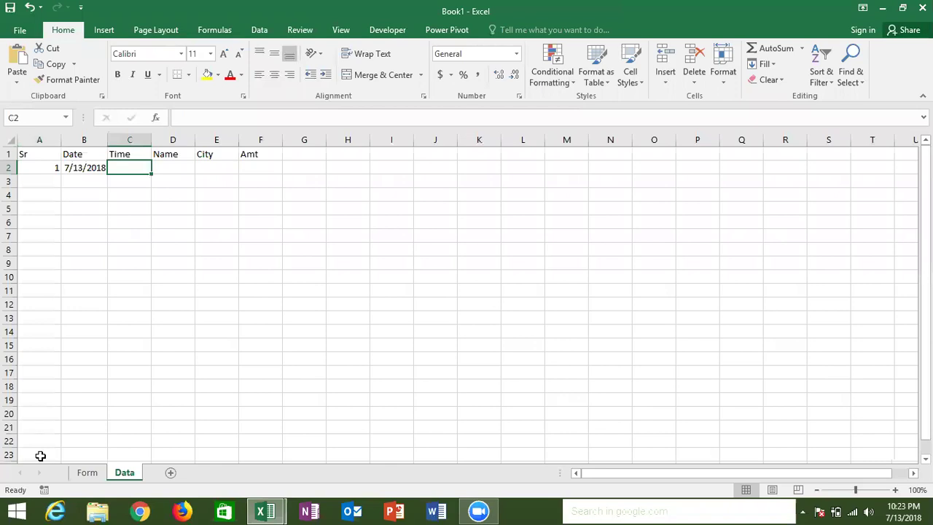
{"action": "key", "text": "alt+Tab"}
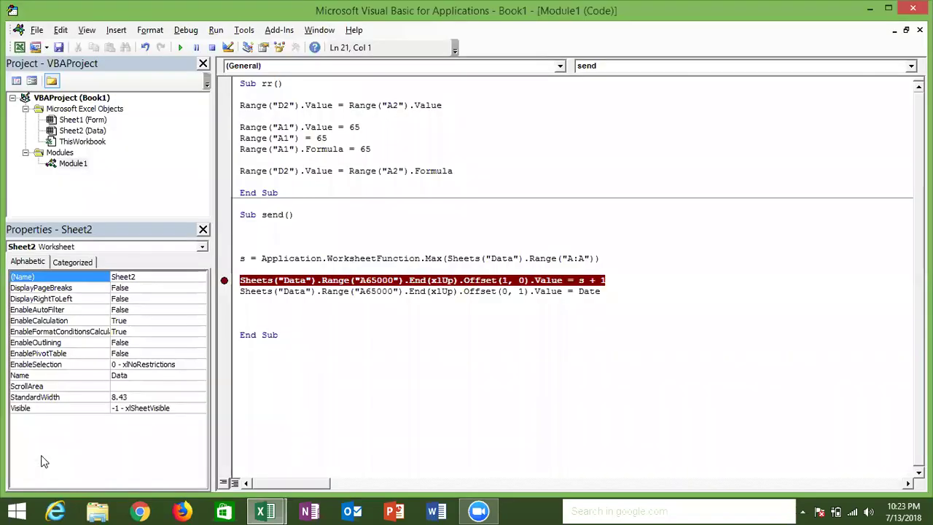
- Remove the breakpoint from the serial-number line
{"action": "double_click", "coordinate": [503, 292]}
{"action": "double_click", "coordinate": [522, 292]}
{"action": "left_click", "coordinate": [225, 283]}
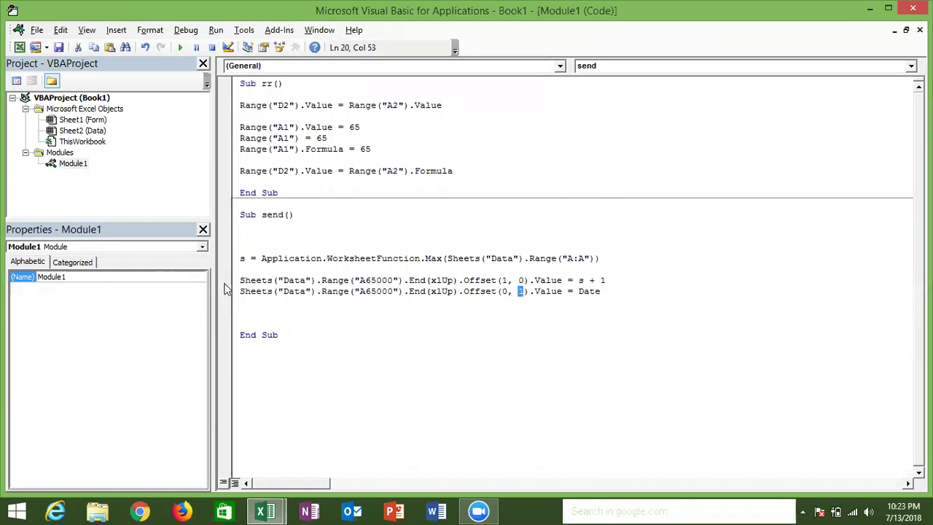
- Duplicate the Date line, change the copy to Offset(0, 2), and select its Date value
{"action": "left_click", "coordinate": [265, 307]}
{"action": "key", "text": "shift+Up"}
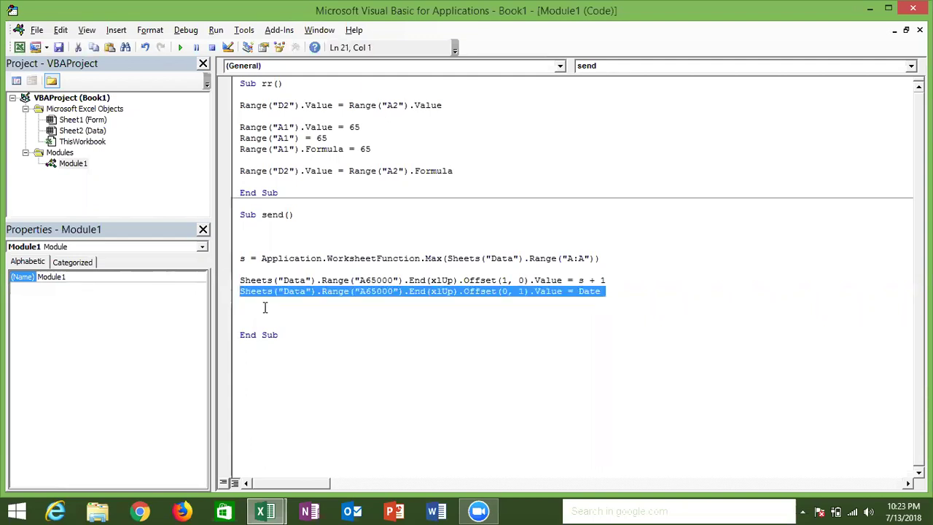
{"action": "key", "text": "ctrl+c"}
{"action": "left_click", "coordinate": [264, 307]}
{"action": "key", "text": "ctrl+v"}
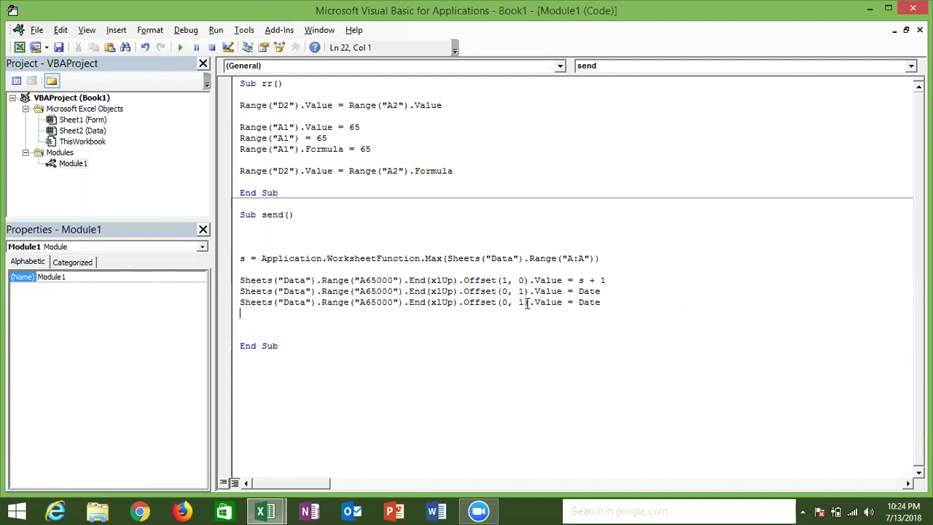
{"action": "double_click", "coordinate": [521, 302]}
{"action": "type", "text": "2"}
{"action": "double_click", "coordinate": [586, 303]}
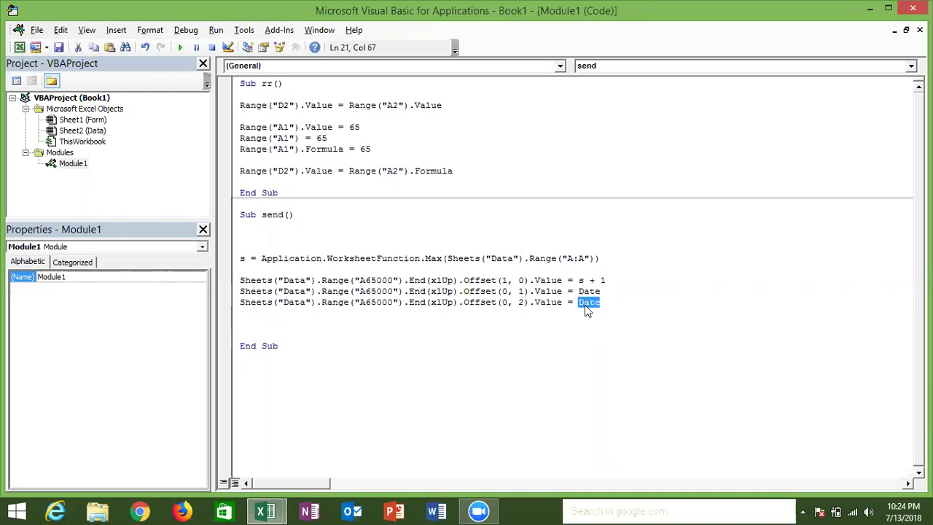
{"action": "key", "text": "alt+Tab"}
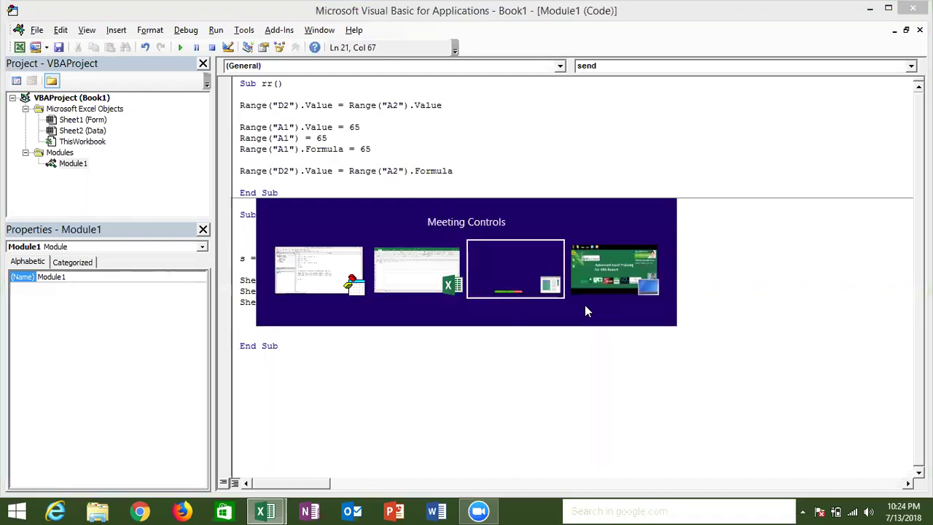
{"action": "key", "text": "alt+Tab"}
{"action": "key", "text": "alt+Tab"}
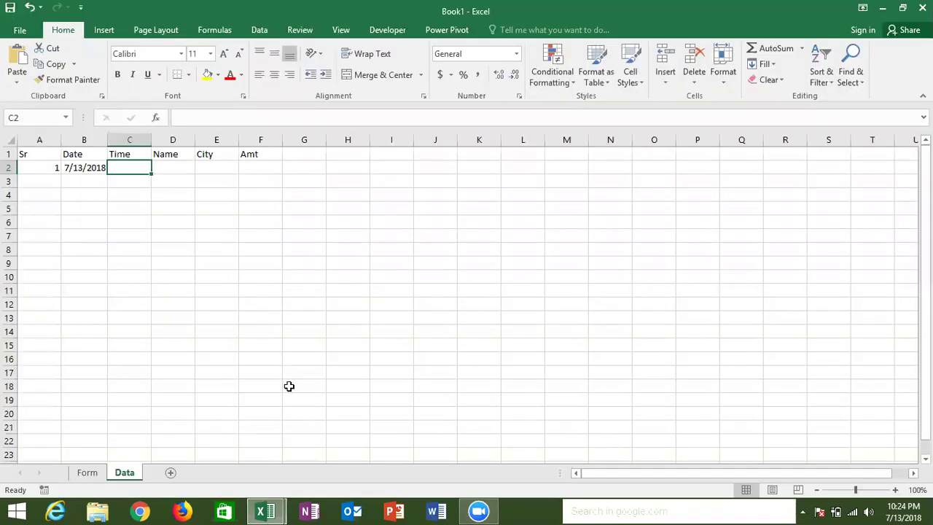
{"action": "left_click", "coordinate": [42, 454]}
- Step through Data's A2 (1), B2 (7/13/2018) and empty C2, then return to VBA
{"action": "key", "text": "ctrl+Up"}
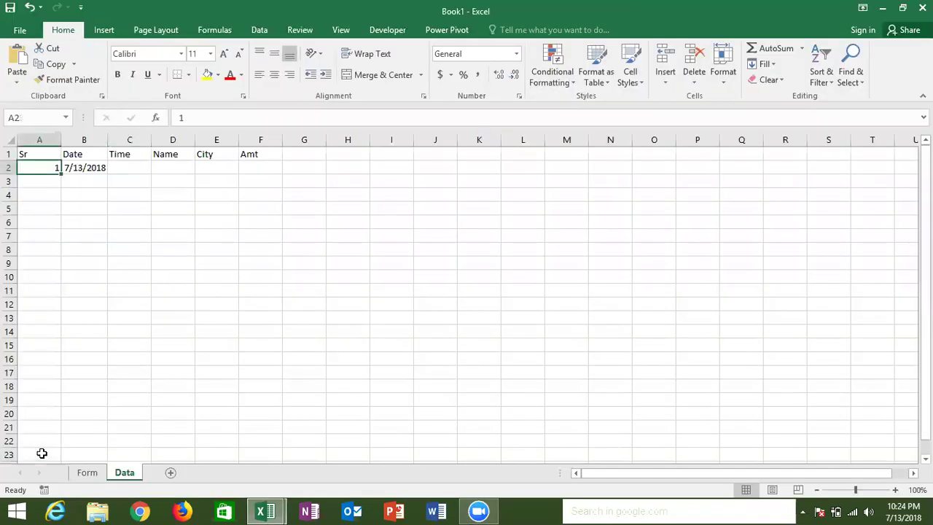
{"action": "key", "text": "Right"}
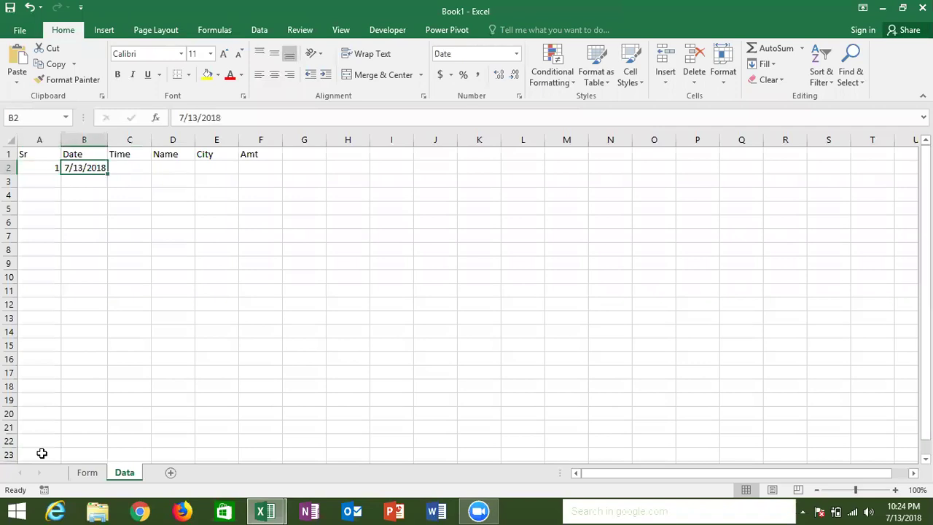
{"action": "key", "text": "Right"}
{"action": "key", "text": "alt+Tab"}
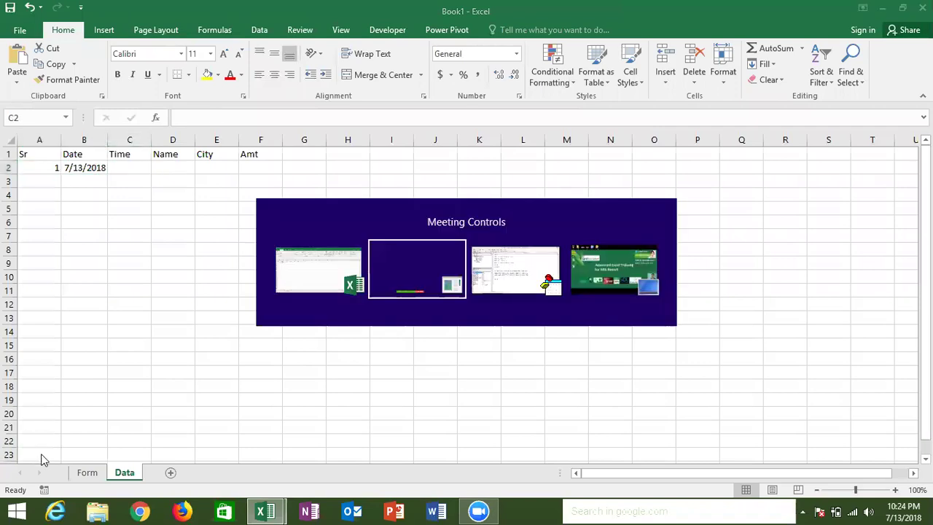
{"action": "key", "text": "alt+Tab"}
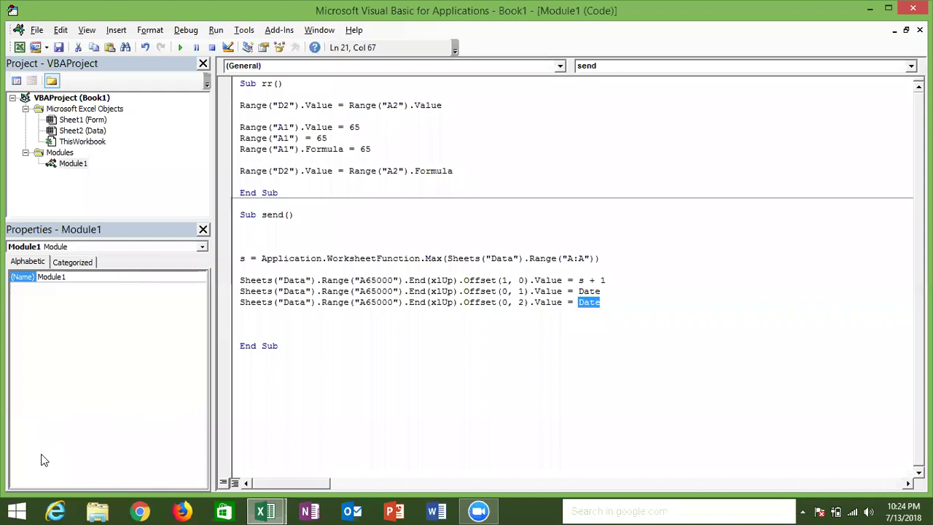
- Make the third line write Format(Now, "HH:MM:SS") and paste a fourth copy at Offset(0, 3)
{"action": "type", "text": "for"}
{"action": "type", "text": "mat"}
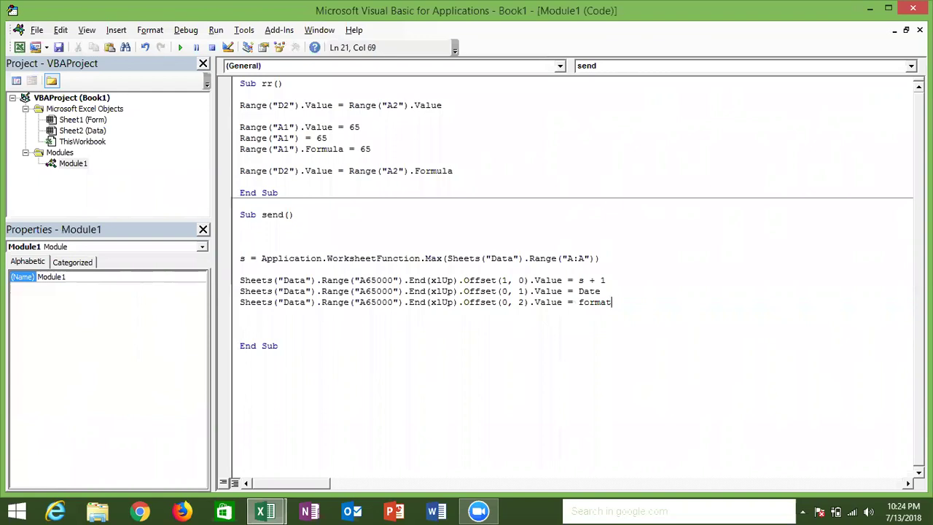
{"action": "type", "text": "(now,\""}
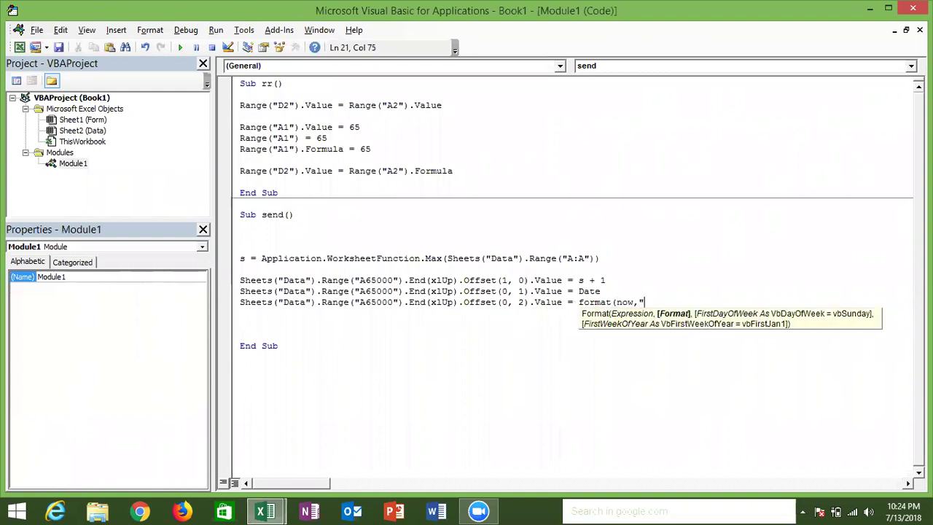
{"action": "type", "text": "HH:MM"}
{"action": "type", "text": ":SS\")"}
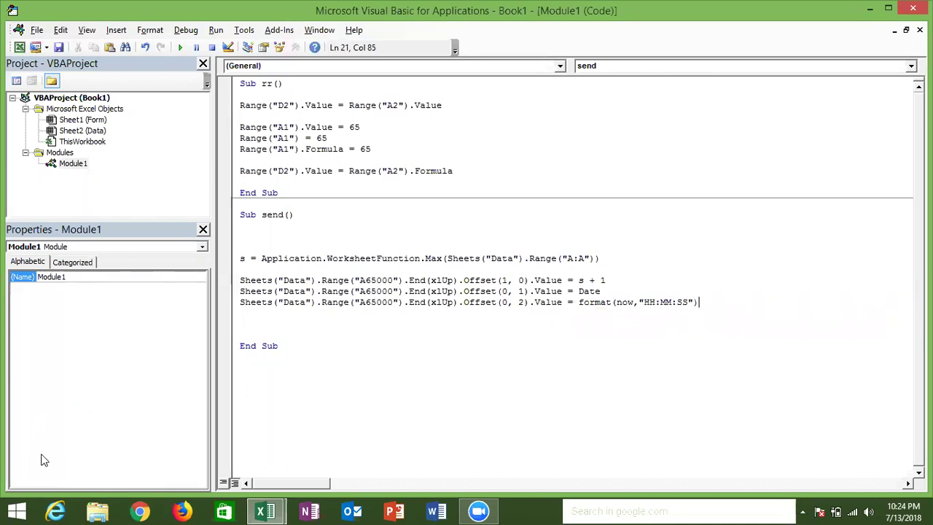
{"action": "left_click", "coordinate": [257, 327]}
{"action": "key", "text": "ctrl+v"}
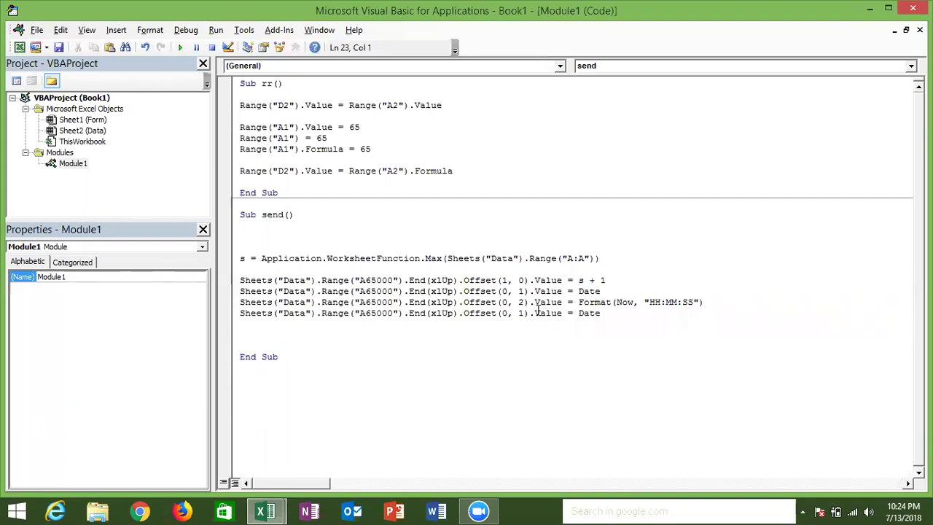
{"action": "double_click", "coordinate": [523, 313]}
{"action": "type", "text": "3"}
{"action": "double_click", "coordinate": [583, 315]}
{"action": "key", "text": "BackSpace"}
- Set the fourth line's value to Range("B4").Value
{"action": "type", "text": "range"}
{"action": "type", "text": "("}
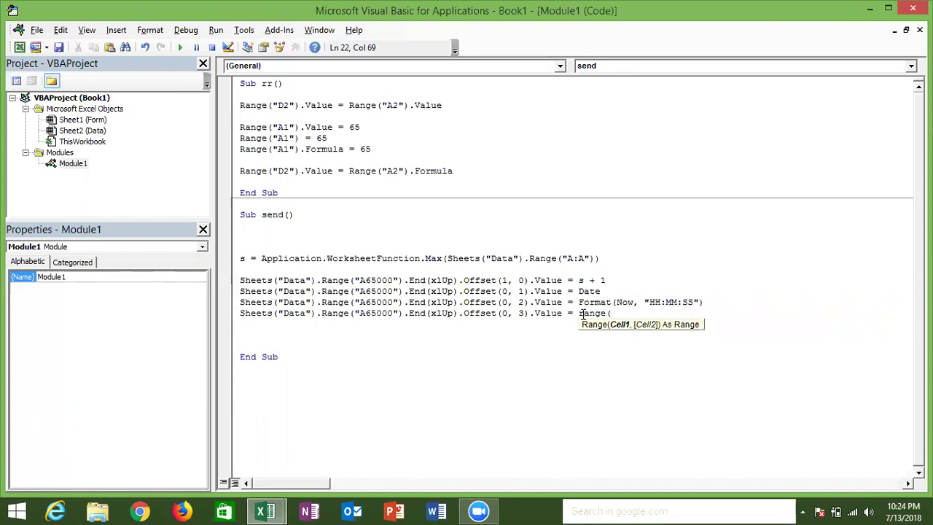
{"action": "type", "text": "\"B4\")"}
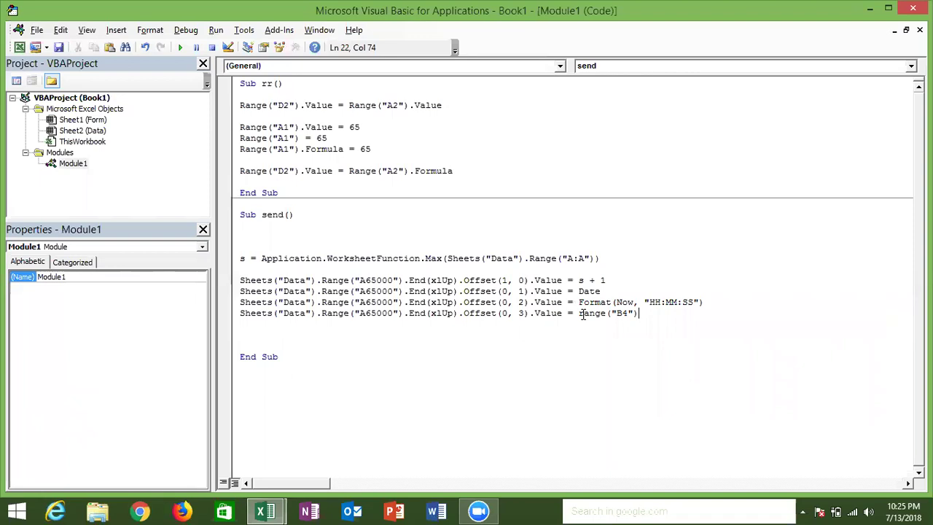
{"action": "type", "text": ".va"}
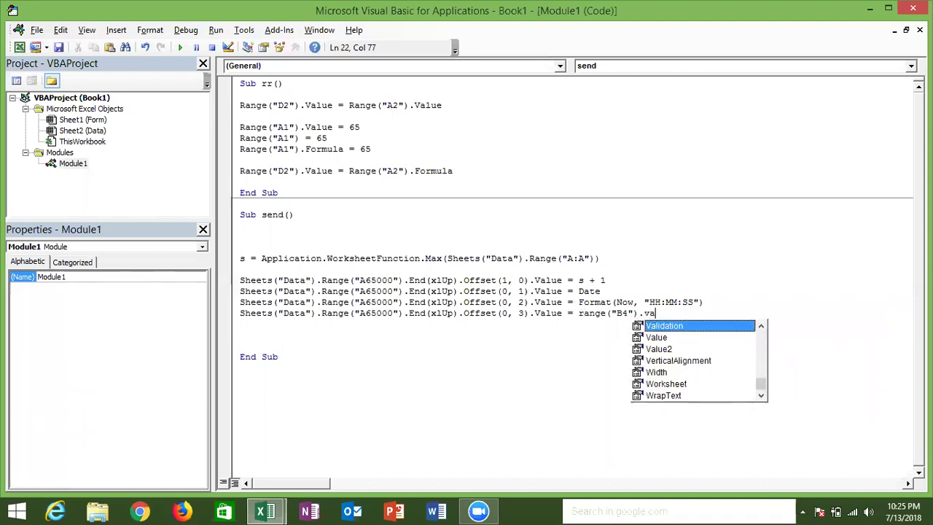
{"action": "key", "text": "Escape"}
{"action": "key", "text": "Down"}
{"action": "key", "text": "BackSpace"}
{"action": "key", "text": "BackSpace"}
{"action": "key", "text": "BackSpace"}
{"action": "key", "text": "BackSpace"}
{"action": "type", "text": ".v"}
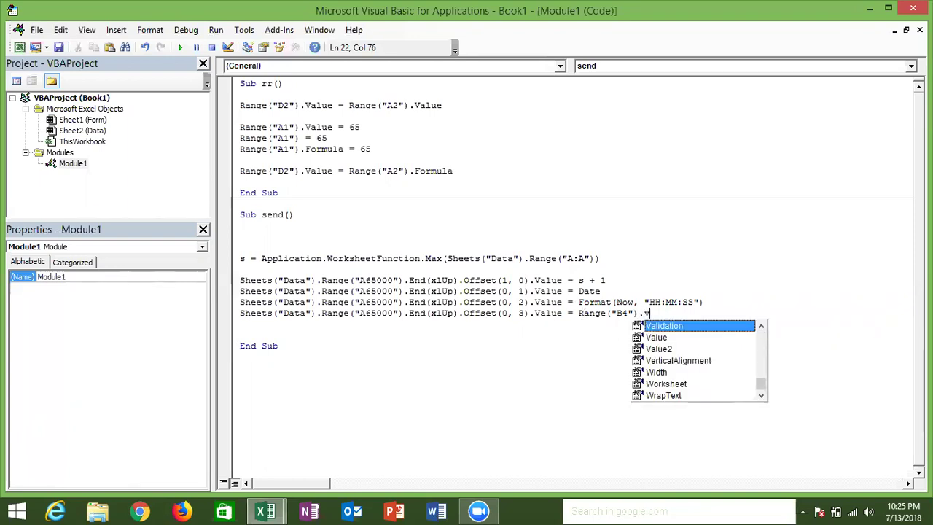
{"action": "key", "text": "Down"}
{"action": "key", "text": "Tab"}
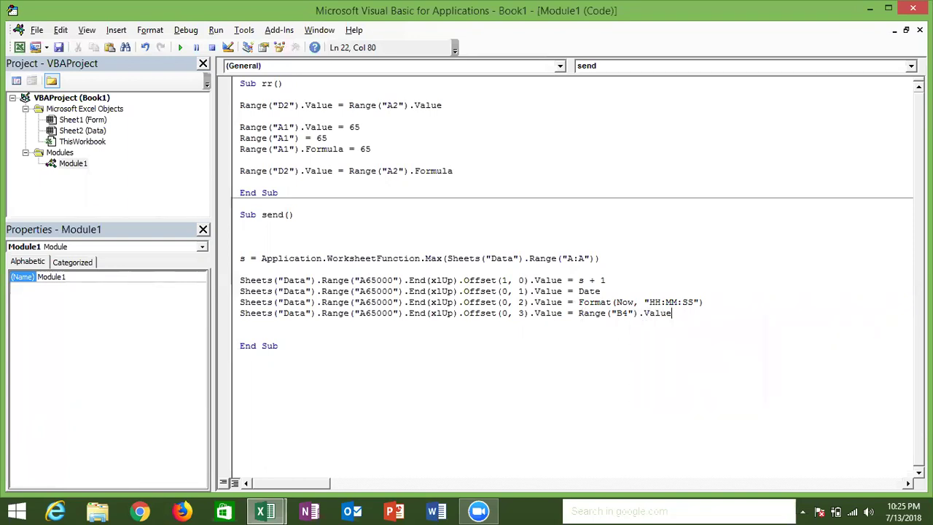
{"action": "key", "text": "Return"}
{"action": "key", "text": "alt+Tab"}
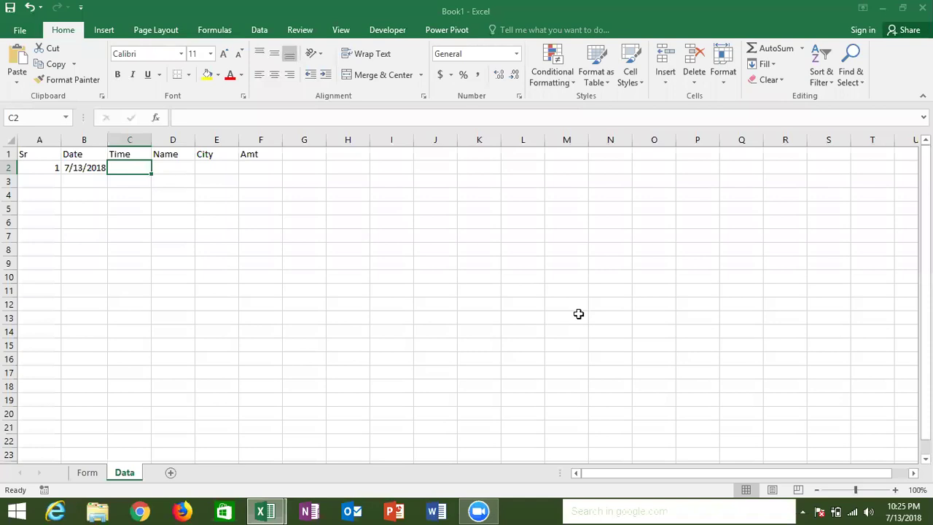
- Verify the Form's Name input cell is B4, matching line 22's Range("B4"), then return to send
{"action": "left_click", "coordinate": [87, 472]}
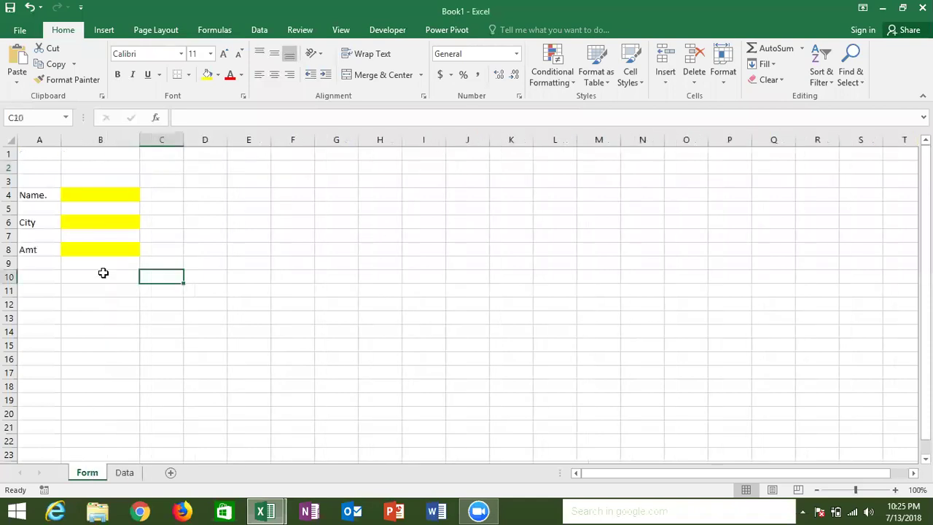
{"action": "left_click", "coordinate": [98, 204]}
{"action": "left_click", "coordinate": [103, 195]}
{"action": "key", "text": "alt+Tab"}
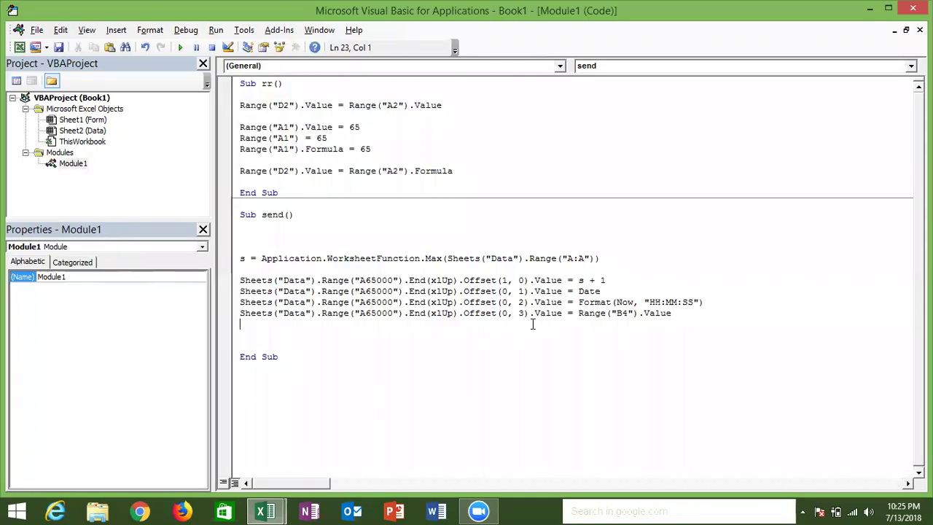
{"action": "left_click", "coordinate": [584, 317]}
{"action": "left_click", "coordinate": [580, 318]}
{"action": "key", "text": "alt+Tab"}
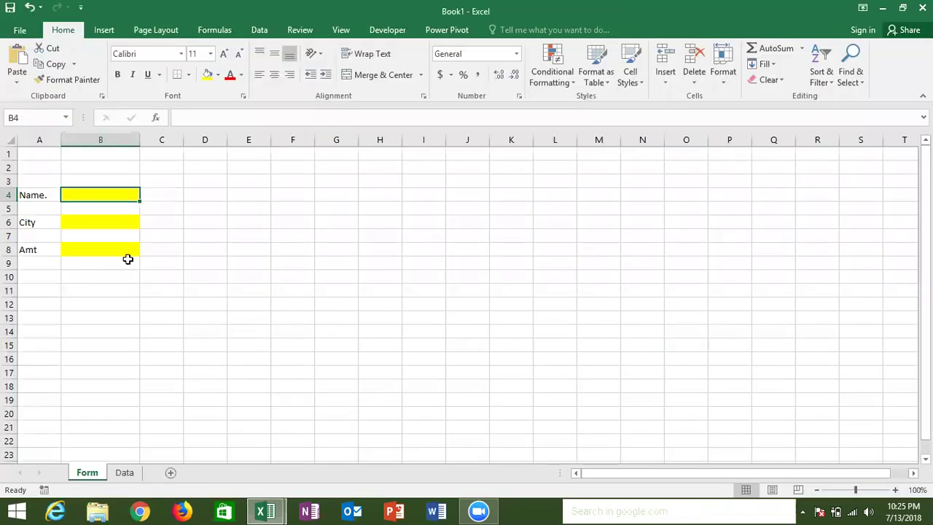
{"action": "left_click", "coordinate": [159, 277]}
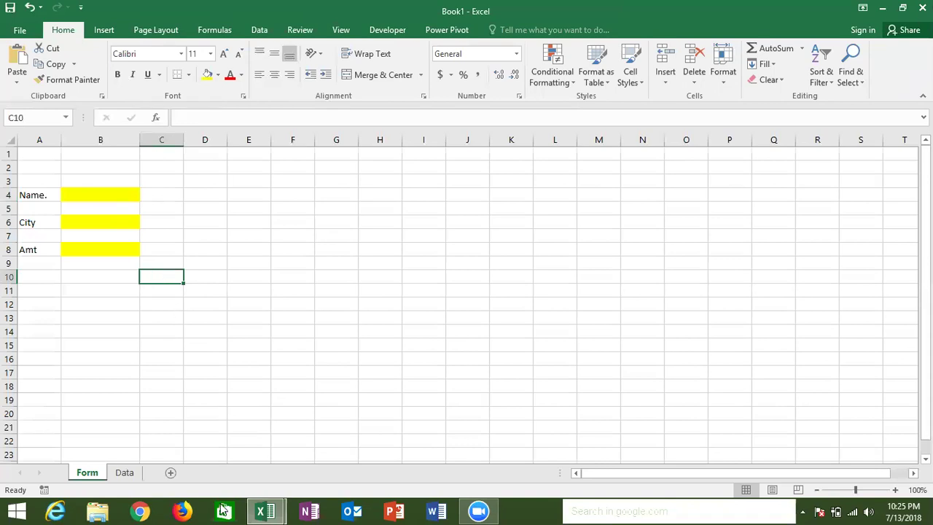
{"action": "mouse_move", "coordinate": [266, 510]}
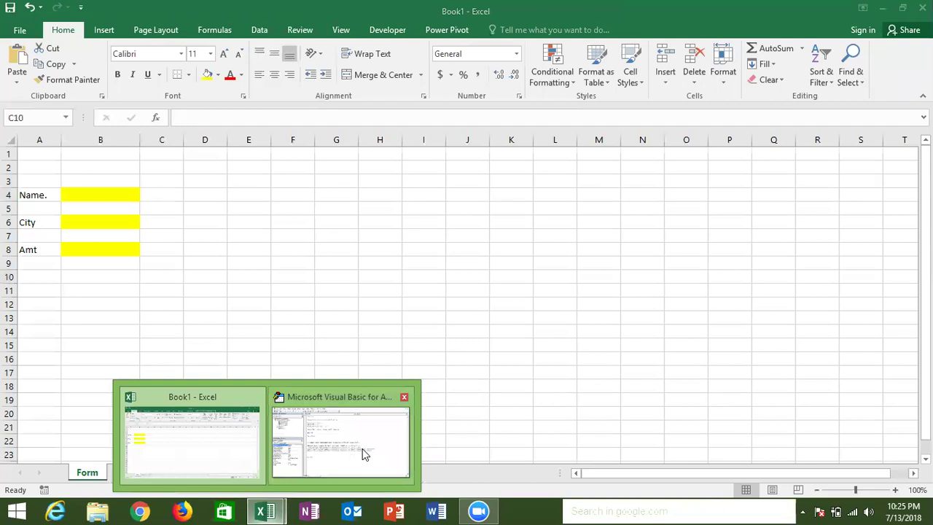
{"action": "left_click", "coordinate": [362, 452]}
{"action": "left_click", "coordinate": [485, 361]}
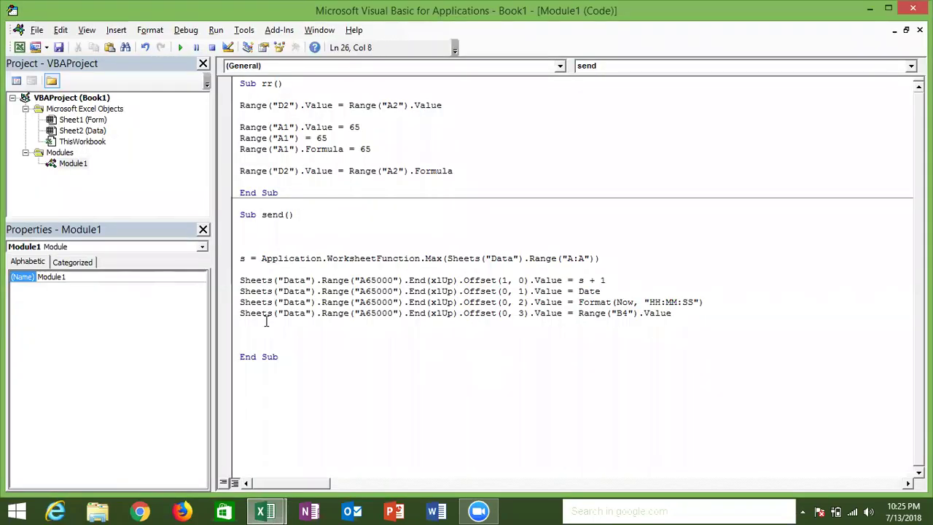
- Duplicate the Offset(0, 3) Sheets line and change the copy to Offset(0, 4) with Range("B6")
{"action": "left_click", "coordinate": [239, 313]}
{"action": "key", "text": "shift+Down"}
{"action": "key", "text": "ctrl+c"}
{"action": "key", "text": "ctrl+v"}
{"action": "key", "text": "ctrl+v"}
{"action": "left_click", "coordinate": [524, 325]}
{"action": "key", "text": "BackSpace"}
{"action": "type", "text": "4"}
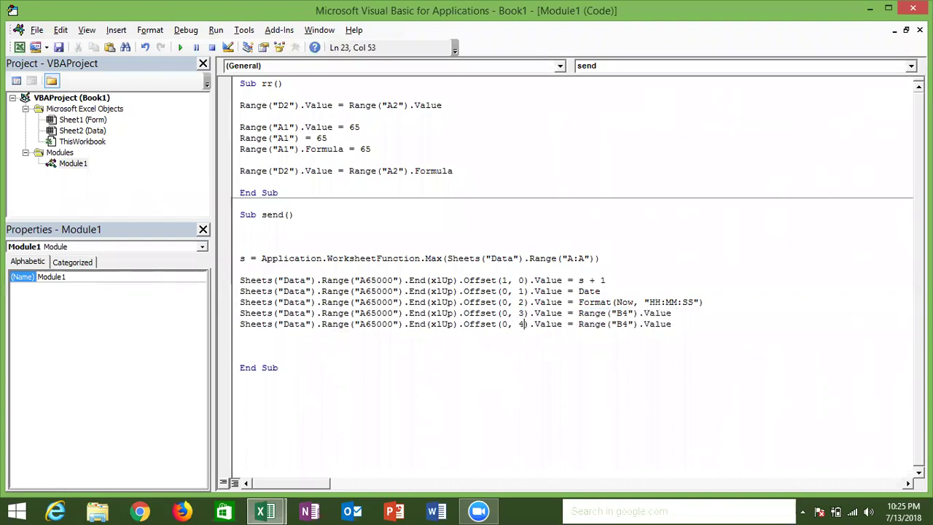
{"action": "left_click", "coordinate": [630, 324]}
{"action": "key", "text": "BackSpace"}
{"action": "type", "text": "6"}
- Add another copy writing Range("B8") at Offset(0, 5), then tidy the blank line before End Sub
{"action": "left_click", "coordinate": [483, 346]}
{"action": "key", "text": "ctrl+v"}
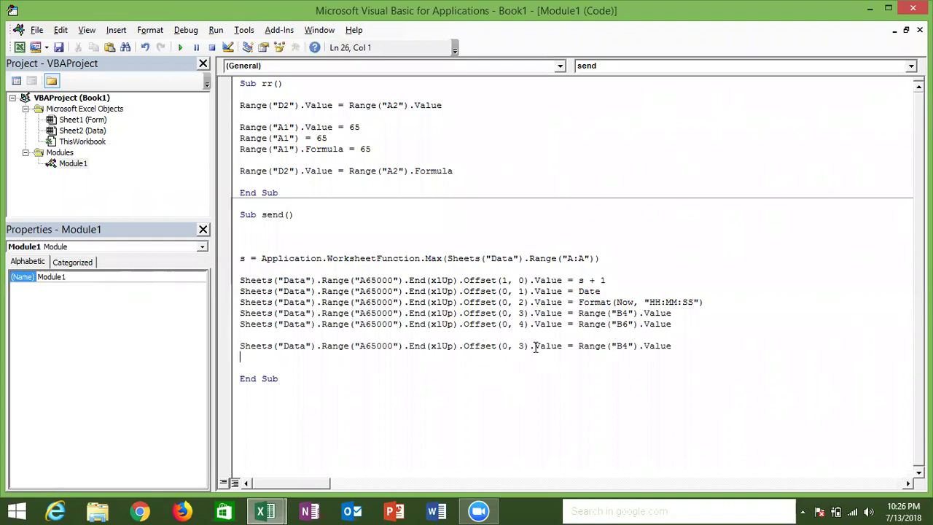
{"action": "double_click", "coordinate": [522, 345]}
{"action": "type", "text": "5"}
{"action": "double_click", "coordinate": [624, 345]}
{"action": "left_click", "coordinate": [624, 347]}
{"action": "key", "text": "BackSpace"}
{"action": "type", "text": "8"}
{"action": "left_click", "coordinate": [257, 332]}
{"action": "key", "text": "Delete"}
{"action": "key", "text": "Return"}
{"action": "key", "text": "Return"}
- Add the line MsgBox "Your Data Have Saved" to the send macro
{"action": "type", "text": "msgbox"}
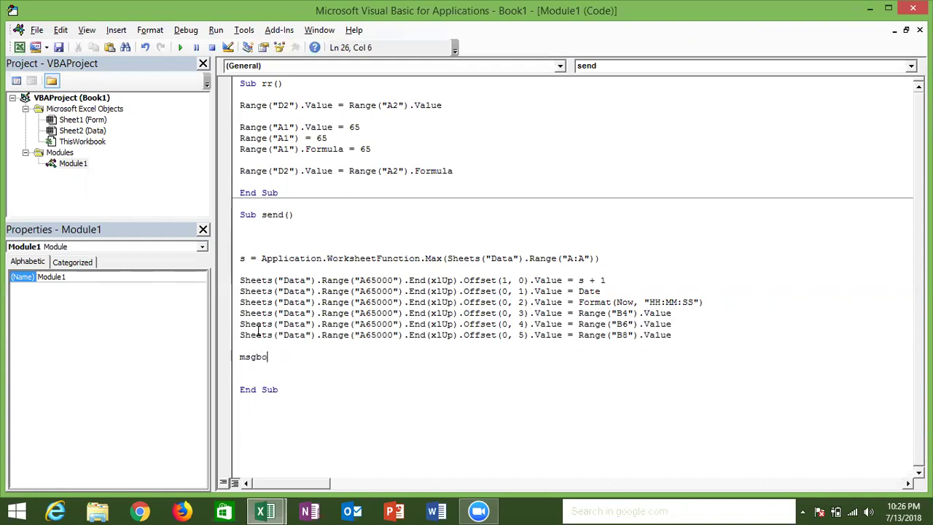
{"action": "type", "text": " \"Your Data Have Sa"}
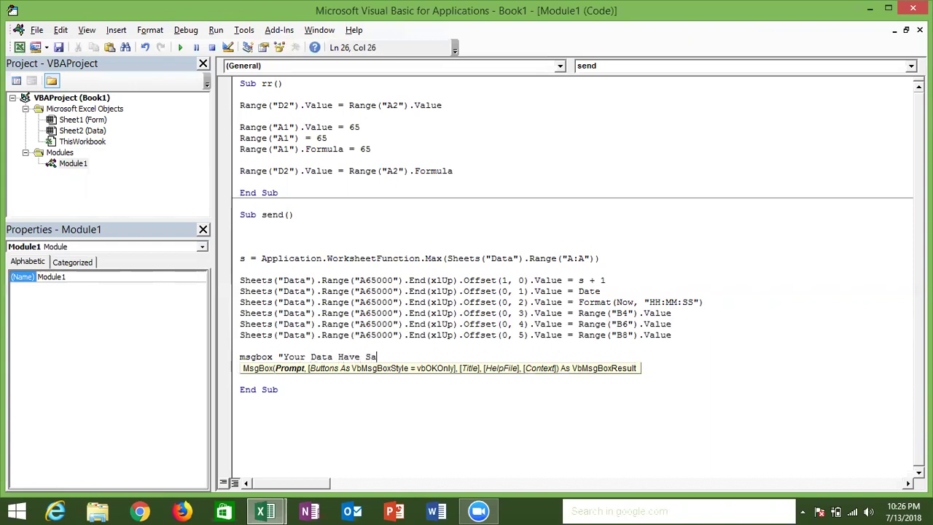
{"action": "type", "text": "ved"}
{"action": "type", "text": "\""}
{"action": "key", "text": "Return"}
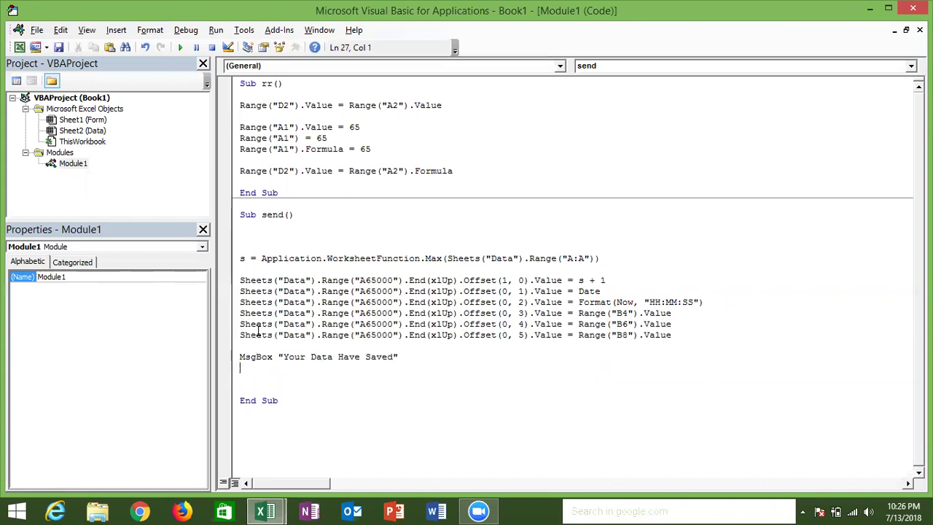
{"action": "key", "text": "Return"}
- Add Range("B4,B6,B8").ClearContents below the message box line
{"action": "type", "text": "range"}
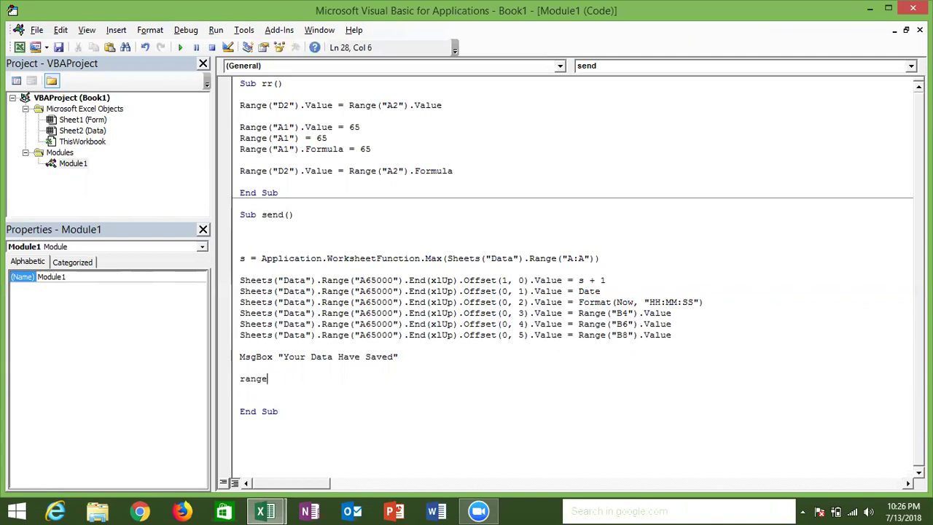
{"action": "type", "text": "(\"A"}
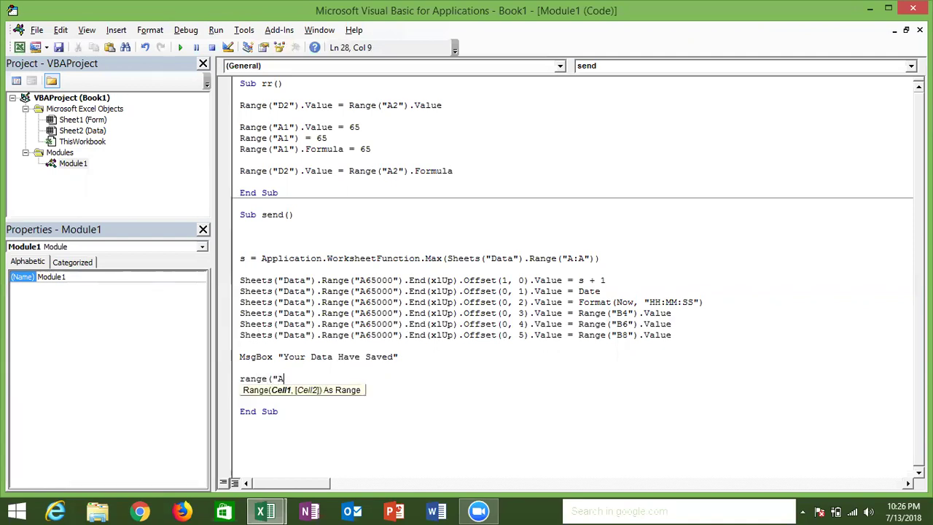
{"action": "key", "text": "BackSpace"}
{"action": "type", "text": "B4,"}
{"action": "type", "text": "B"}
{"action": "type", "text": "6,"}
{"action": "type", "text": "B8\")."}
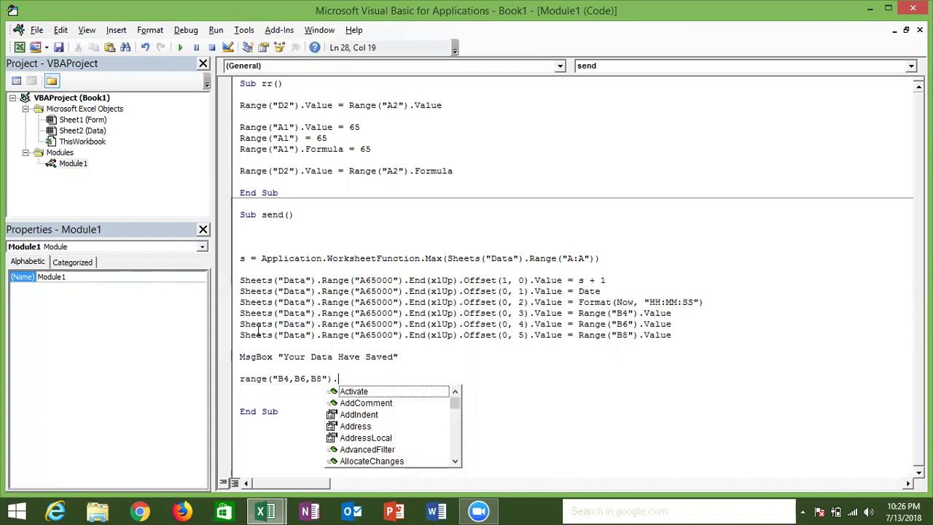
{"action": "type", "text": "cl"}
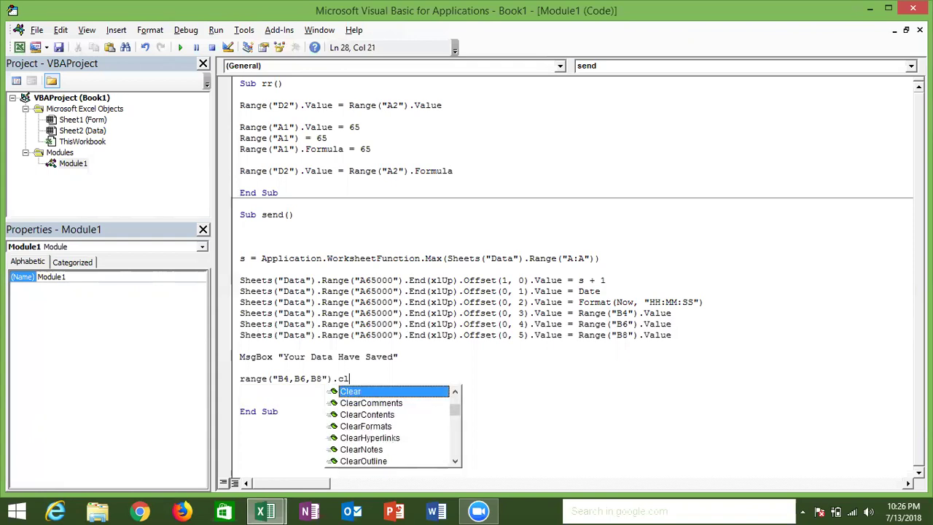
{"action": "key", "text": "Down"}
{"action": "key", "text": "Down"}
{"action": "key", "text": "Tab"}
{"action": "key", "text": "Return"}
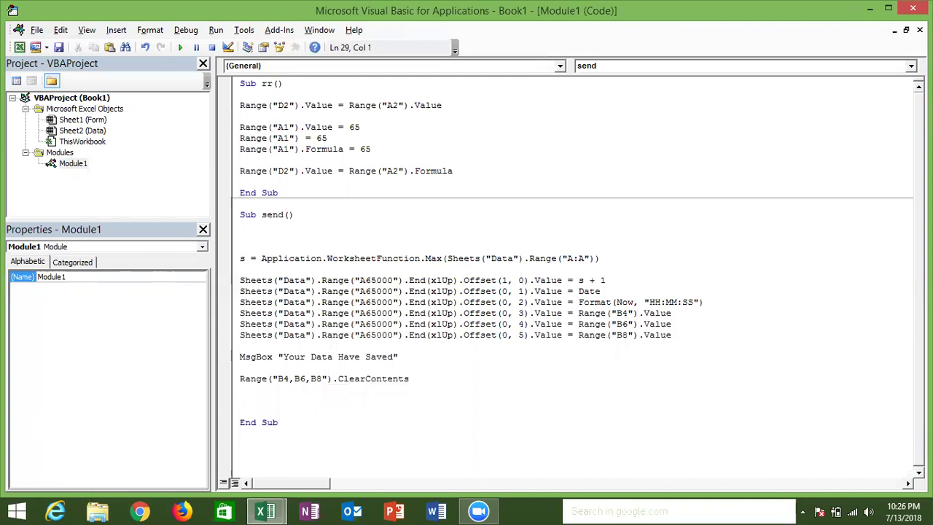
{"action": "left_click", "coordinate": [241, 390]}
{"action": "left_click", "coordinate": [282, 378]}
{"action": "left_click", "coordinate": [313, 378]}
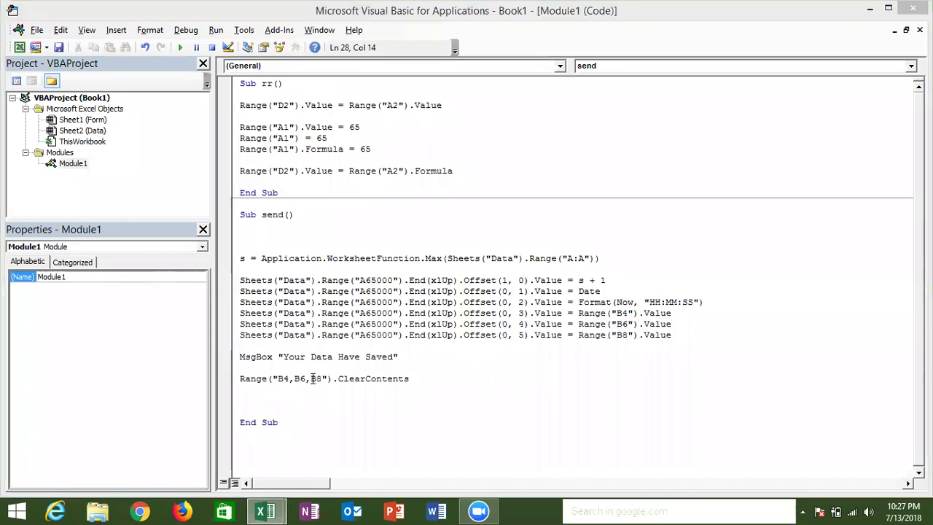
- Back in Excel, select the form cells B4, B6 and B8, then pick an empty cell below
{"action": "key", "text": "alt+Tab"}
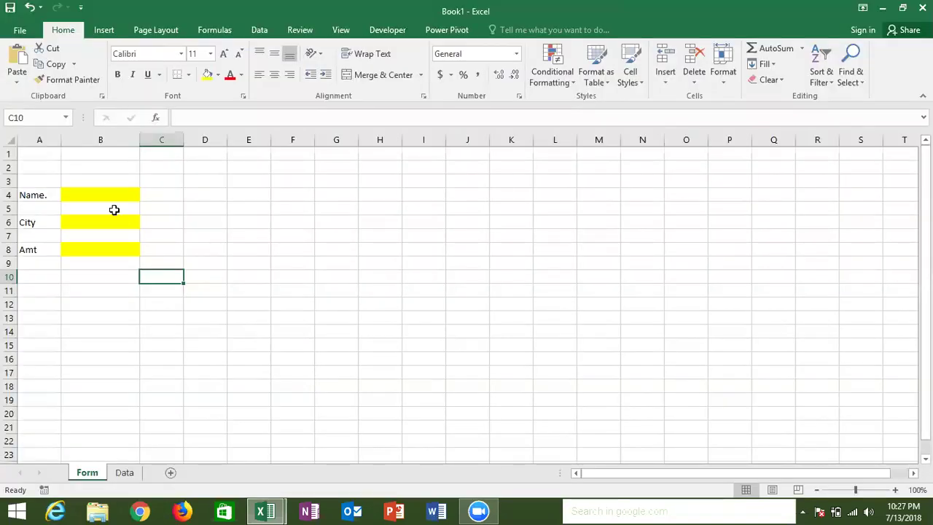
{"action": "left_click", "coordinate": [108, 195]}
{"action": "left_click", "coordinate": [110, 219], "text": "ctrl"}
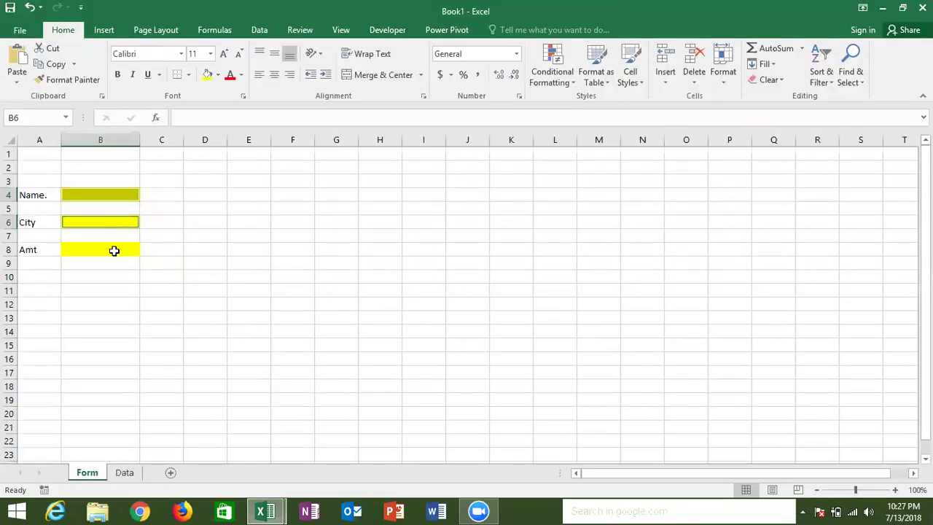
{"action": "left_click", "coordinate": [114, 252], "text": "ctrl"}
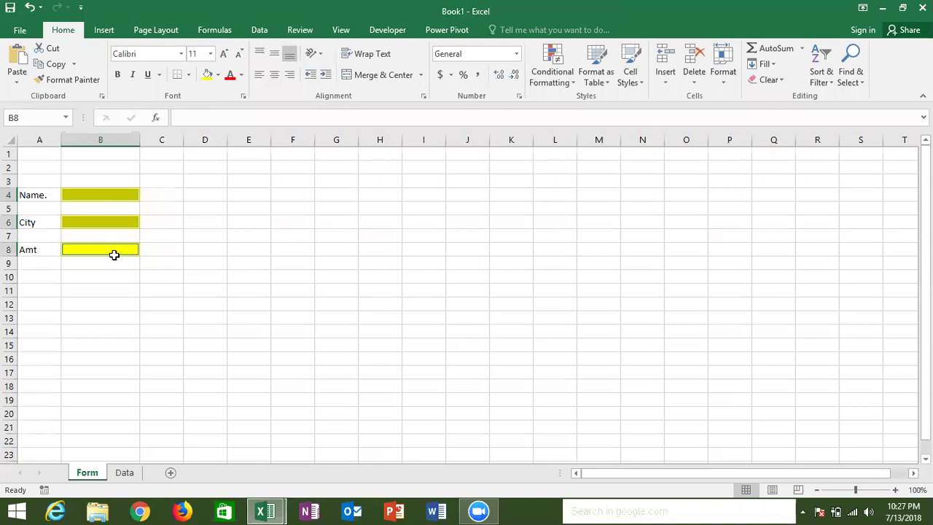
{"action": "left_click", "coordinate": [162, 270]}
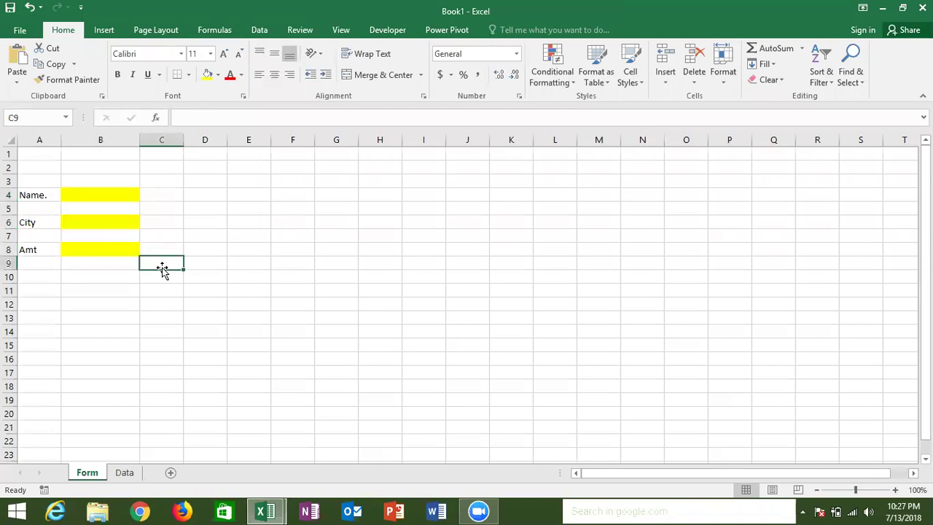
{"action": "key", "text": "alt"}
{"action": "left_click", "coordinate": [165, 290]}
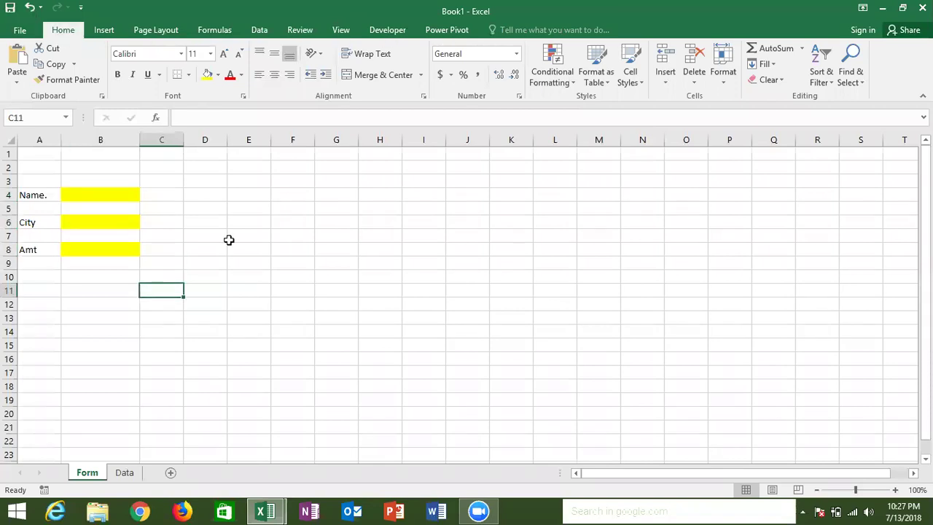
- Draw a Form Control button below the form fields from Developer > Insert
{"action": "left_click", "coordinate": [387, 31]}
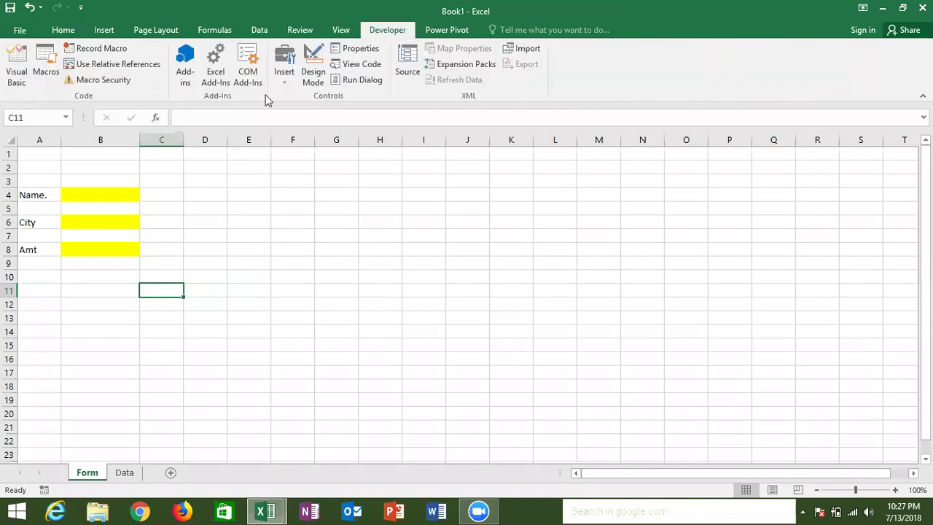
{"action": "left_click", "coordinate": [283, 82]}
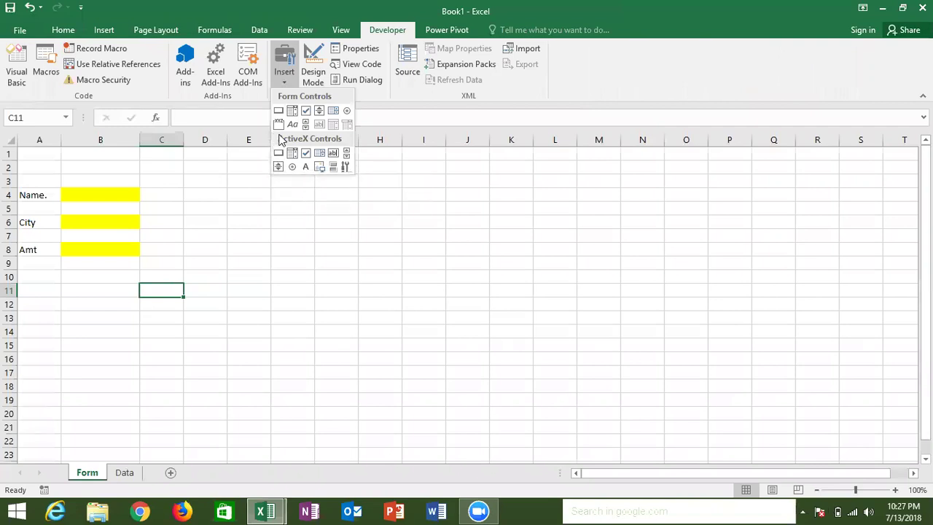
{"action": "left_click", "coordinate": [278, 110]}
{"action": "left_click_drag", "start_coordinate": [161, 264], "coordinate": [235, 286]}
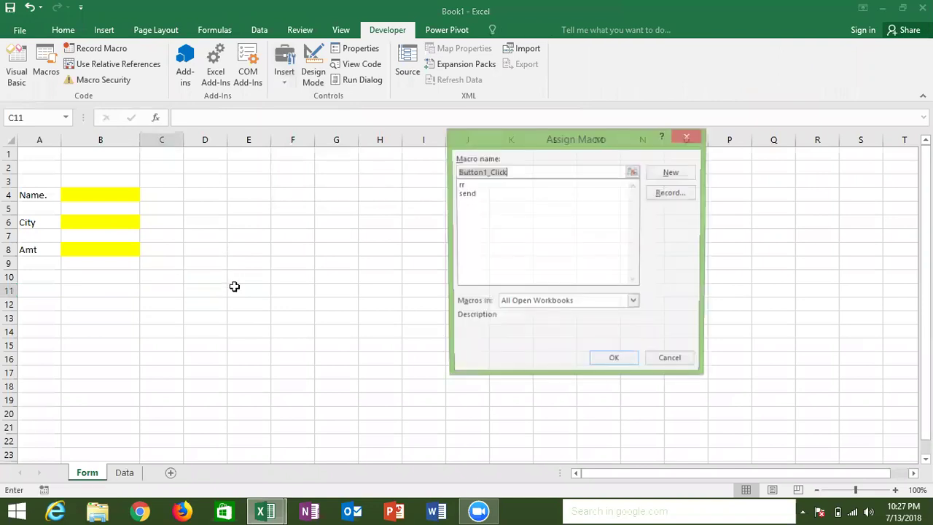
- Choose send in Assign Macro and confirm, then replace the button's 'Button 1' label with Save
{"action": "left_click", "coordinate": [475, 194]}
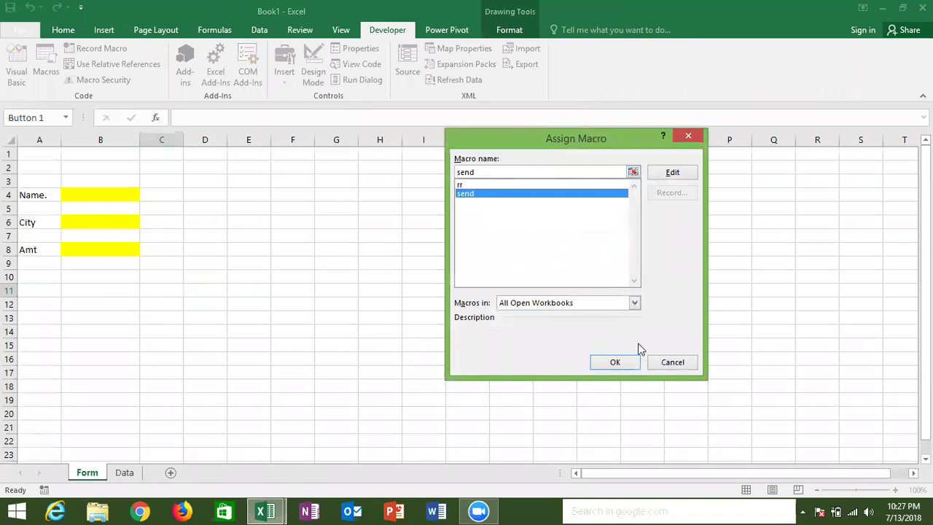
{"action": "left_click", "coordinate": [626, 366]}
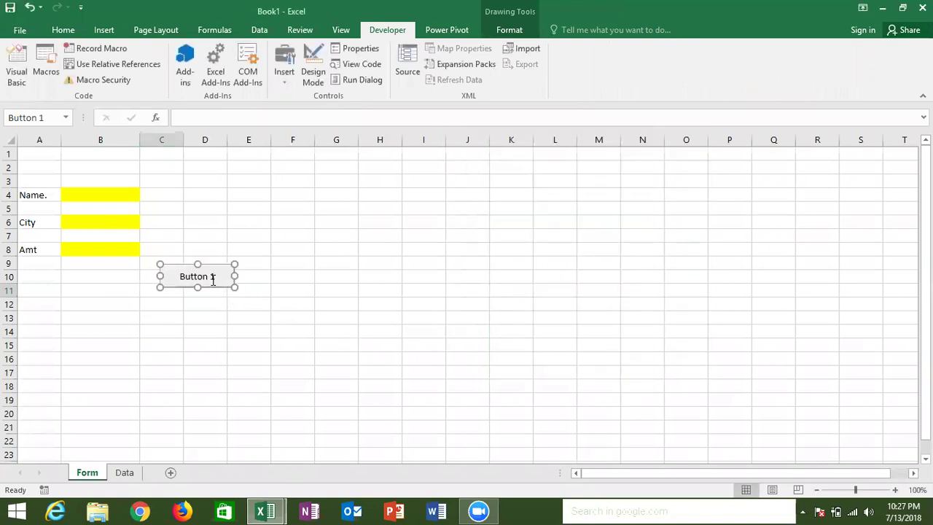
{"action": "left_click", "coordinate": [213, 279]}
{"action": "key", "text": "Delete"}
{"action": "key", "text": "Delete"}
{"action": "key", "text": "Delete"}
{"action": "key", "text": "Delete"}
{"action": "type", "text": "SAve"}
{"action": "key", "text": "BackSpace"}
{"action": "key", "text": "BackSpace"}
{"action": "key", "text": "BackSpace"}
{"action": "type", "text": "a"}
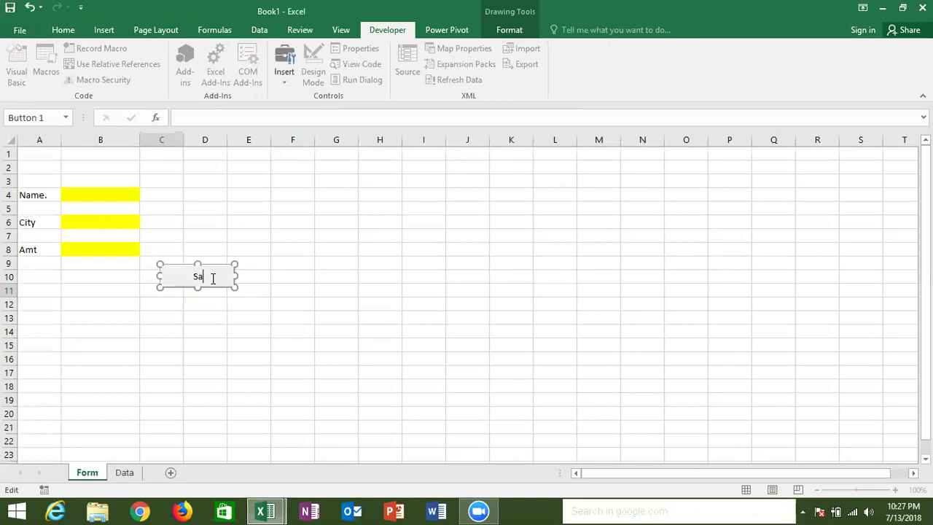
{"action": "type", "text": "ve"}
{"action": "key", "text": "Escape"}
{"action": "left_click", "coordinate": [119, 265]}
- Enter a test name, city GGN and amount 6523 in B4, B6 and B8
{"action": "left_click", "coordinate": [102, 191]}
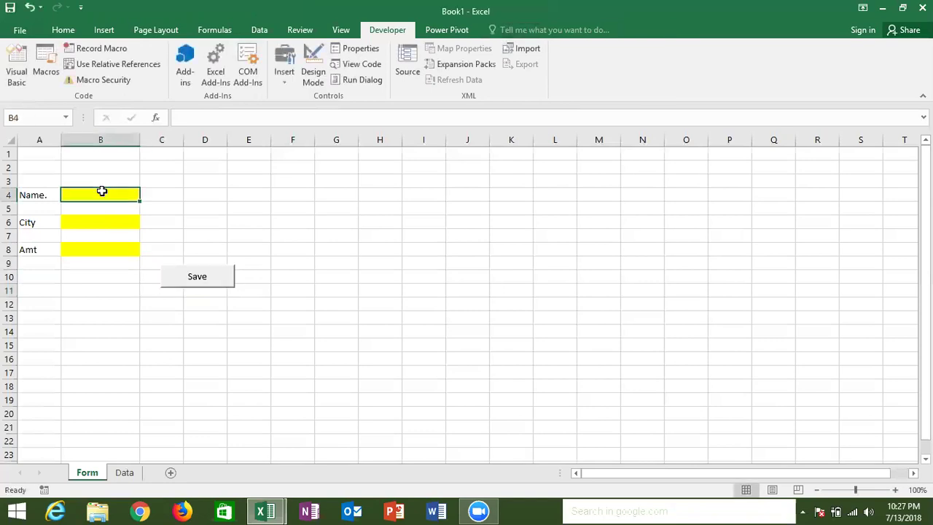
{"action": "type", "text": "Puja"}
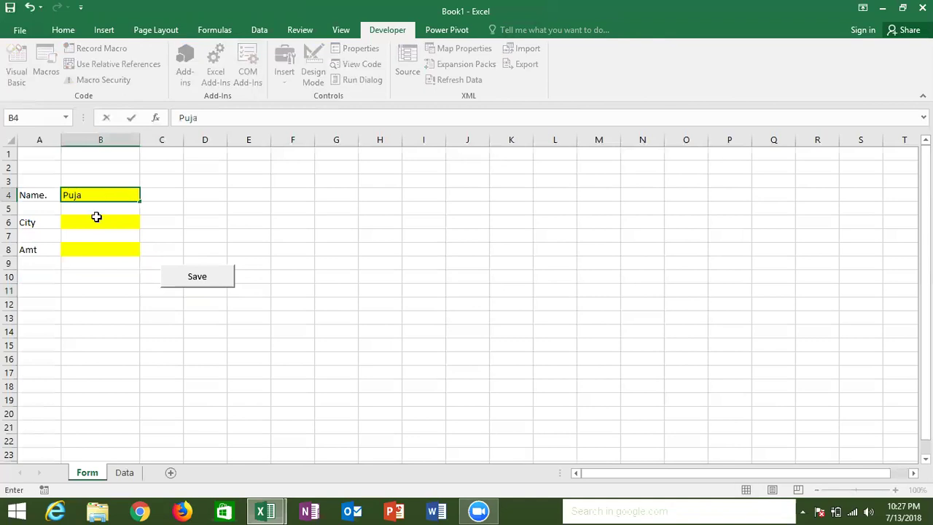
{"action": "left_click", "coordinate": [96, 223]}
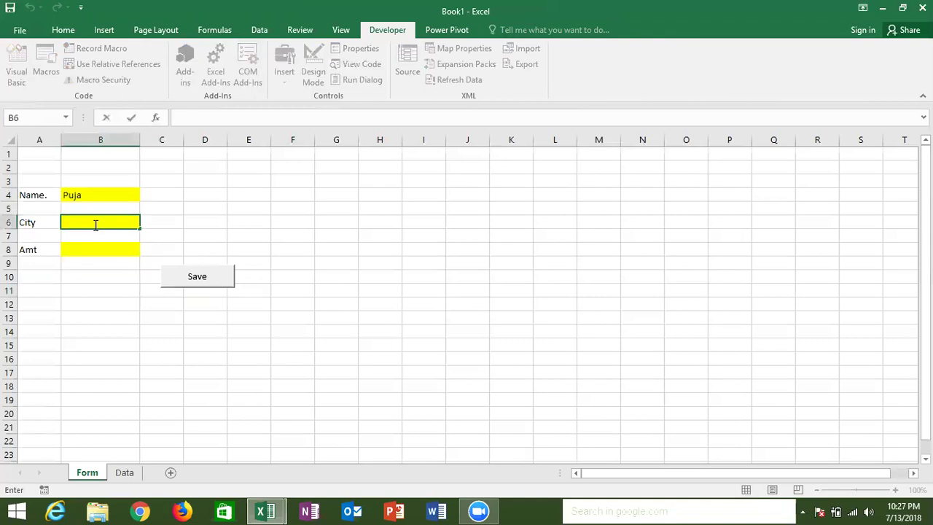
{"action": "type", "text": "GGN"}
{"action": "key", "text": "Return"}
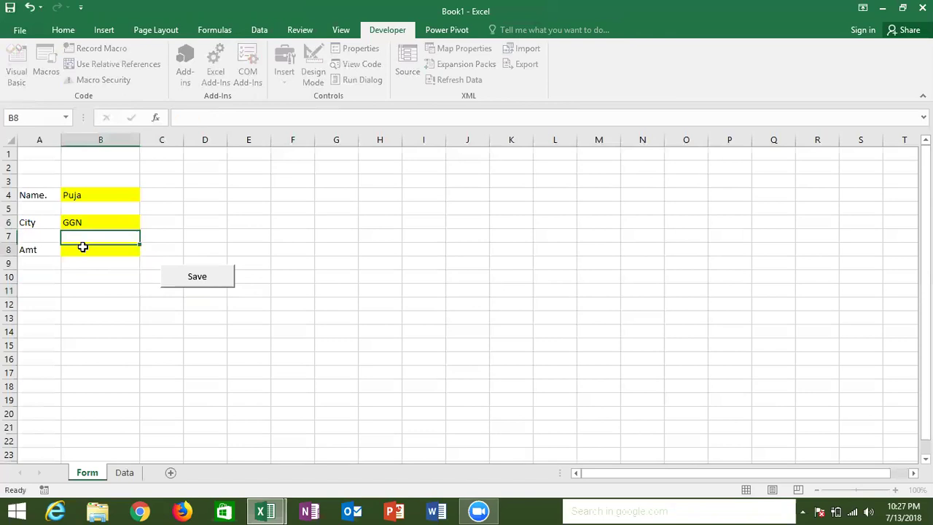
{"action": "left_click", "coordinate": [82, 248]}
{"action": "type", "text": "6523"}
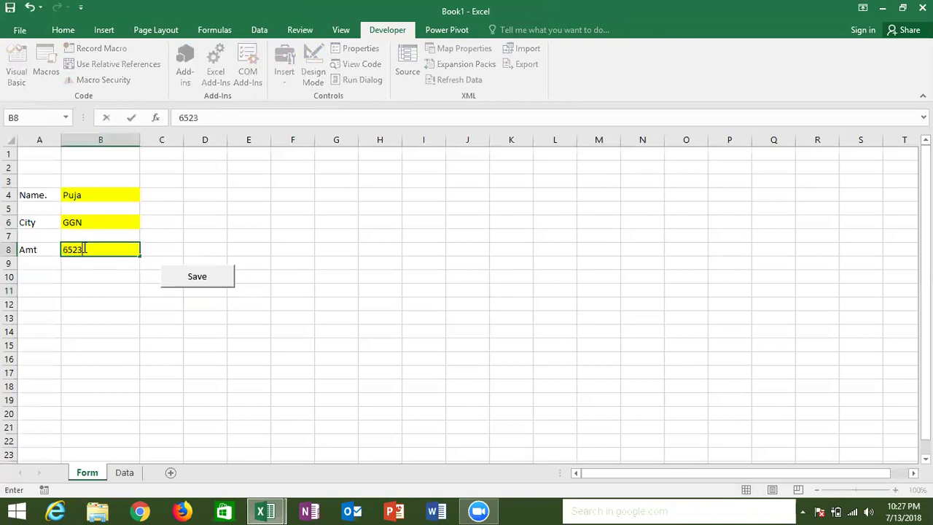
{"action": "left_click", "coordinate": [111, 320]}
- Run Save, dismiss the confirmation, and check the new row on the Data sheet
{"action": "left_click", "coordinate": [194, 281]}
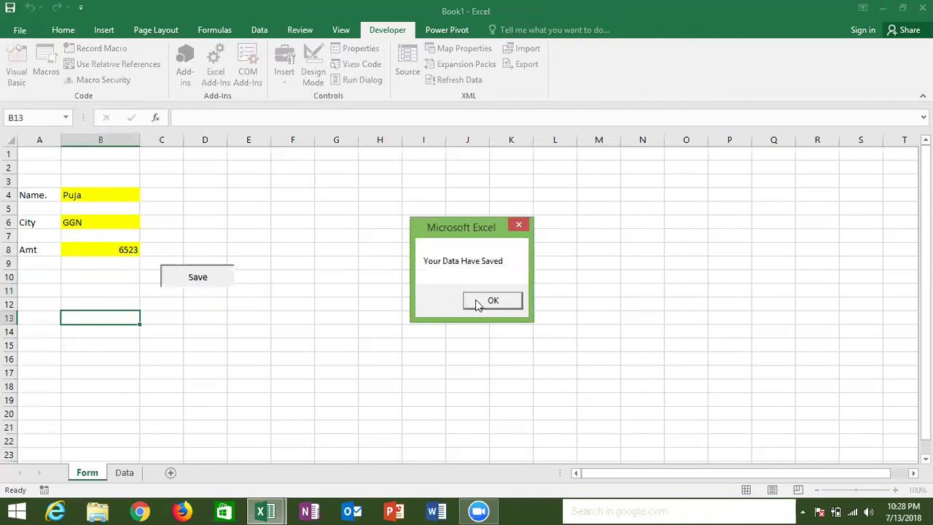
{"action": "left_click", "coordinate": [477, 305]}
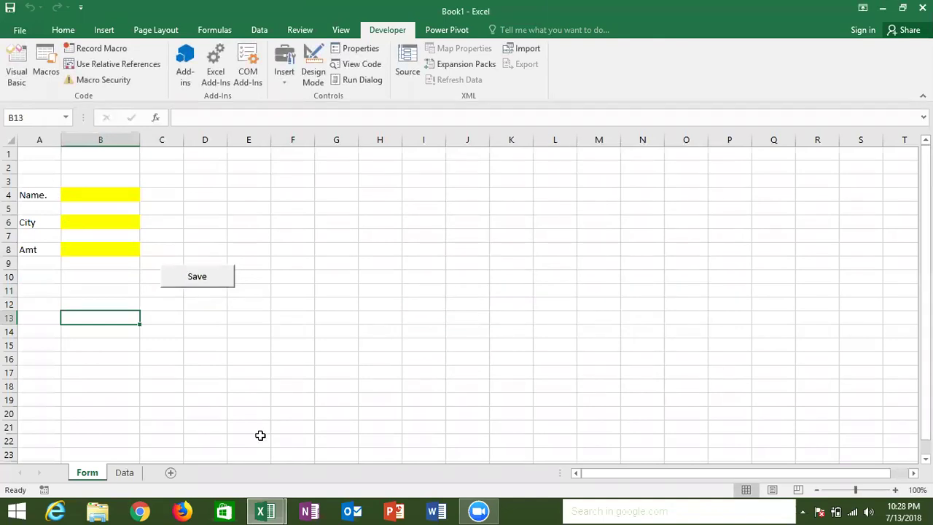
{"action": "left_click", "coordinate": [123, 473]}
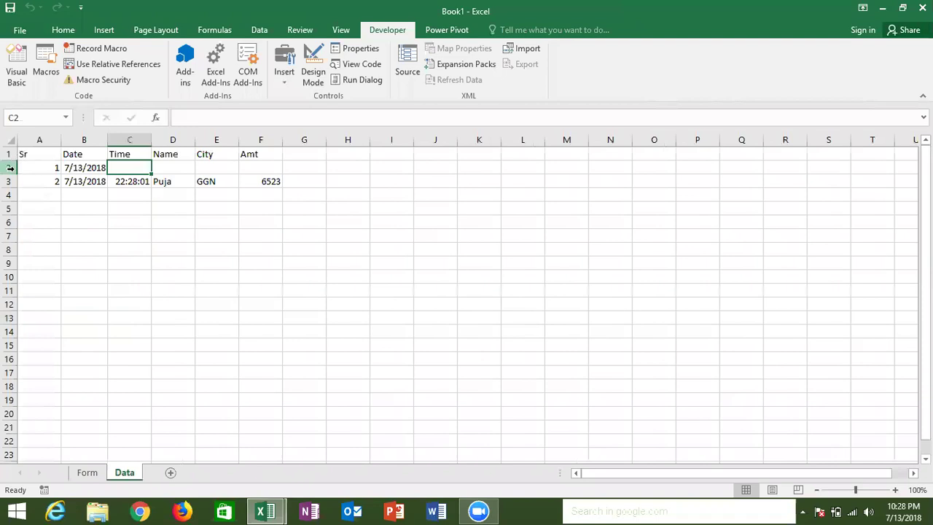
{"action": "left_click", "coordinate": [88, 474]}
- Enter a second name, city Noida and amount 6584 in B4, B6 and B8
{"action": "left_click", "coordinate": [93, 199]}
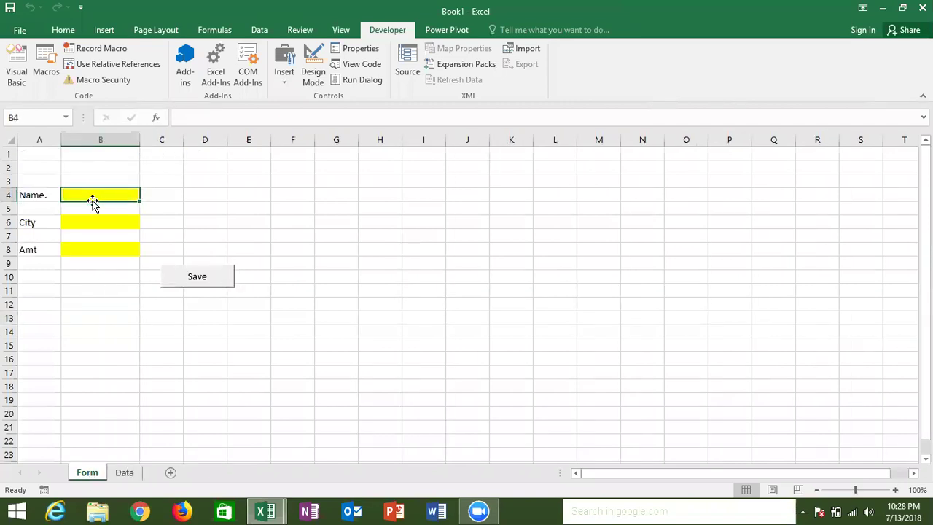
{"action": "type", "text": "Uday"}
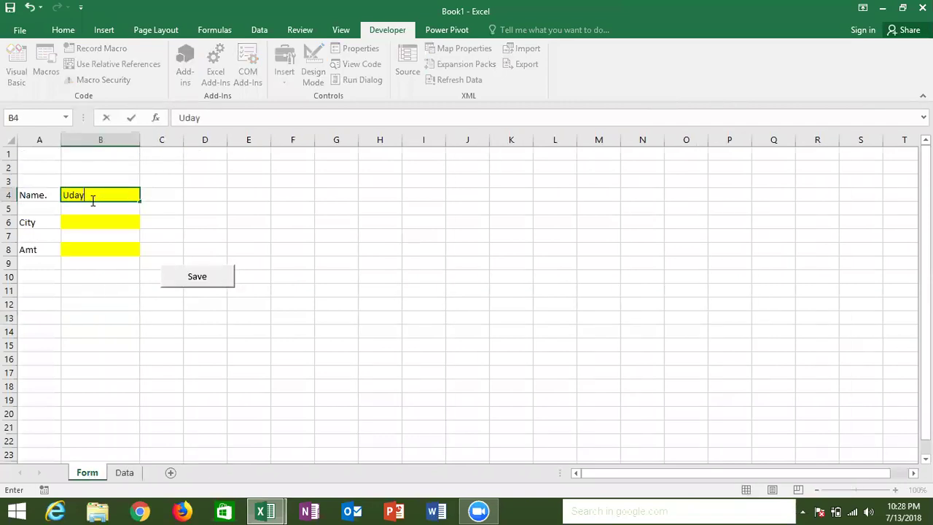
{"action": "left_click", "coordinate": [85, 222]}
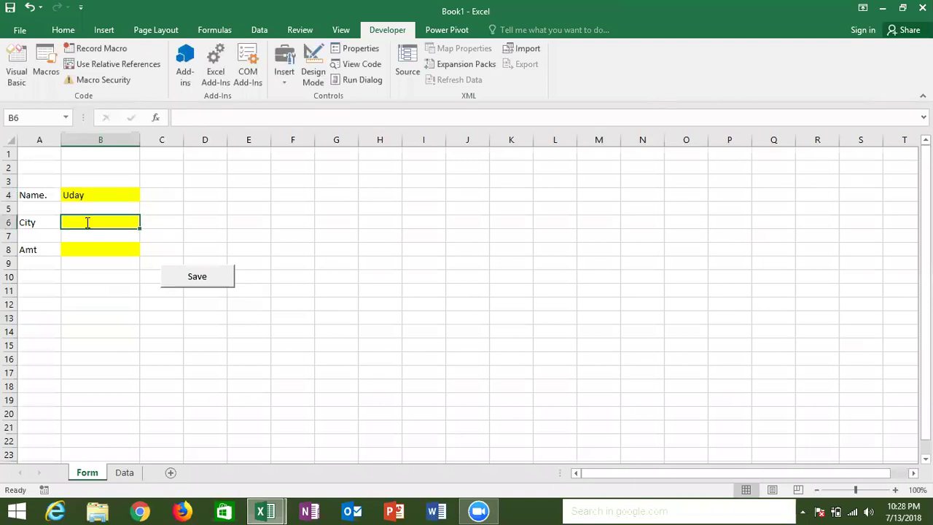
{"action": "type", "text": "Noida"}
{"action": "left_click", "coordinate": [79, 243]}
{"action": "type", "text": "6584"}
{"action": "left_click", "coordinate": [133, 317]}
- Save the entry, dismiss the confirmation, and verify the new record on the Data sheet
{"action": "left_click", "coordinate": [189, 280]}
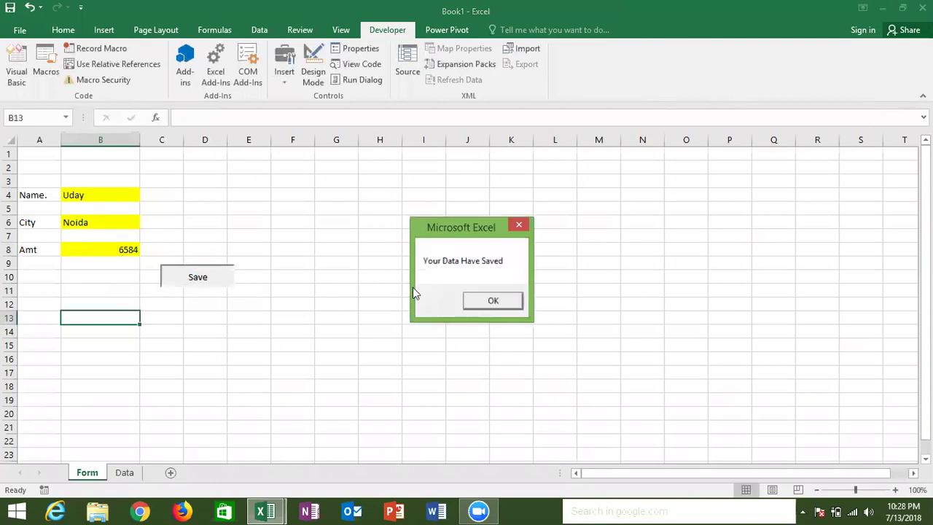
{"action": "left_click", "coordinate": [483, 303]}
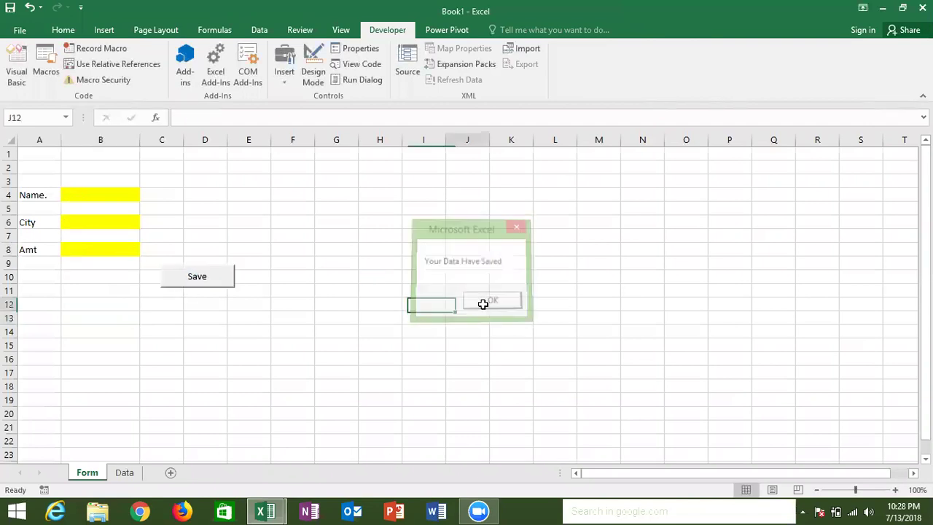
{"action": "left_click", "coordinate": [121, 473]}
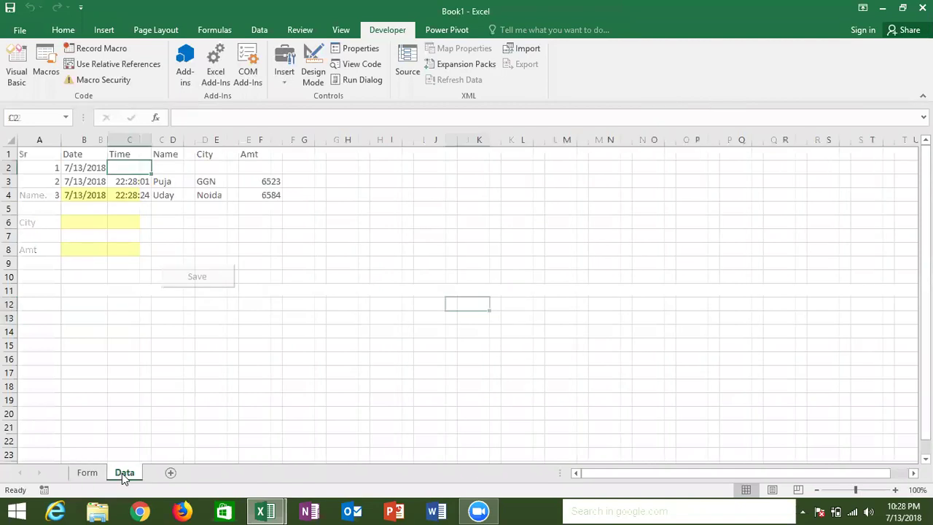
{"action": "left_click", "coordinate": [182, 195]}
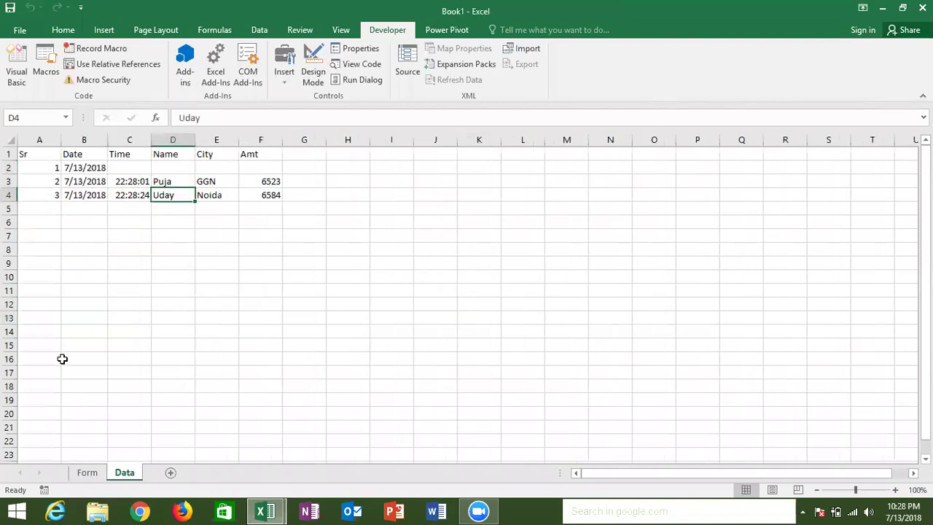
{"action": "left_click", "coordinate": [86, 474]}
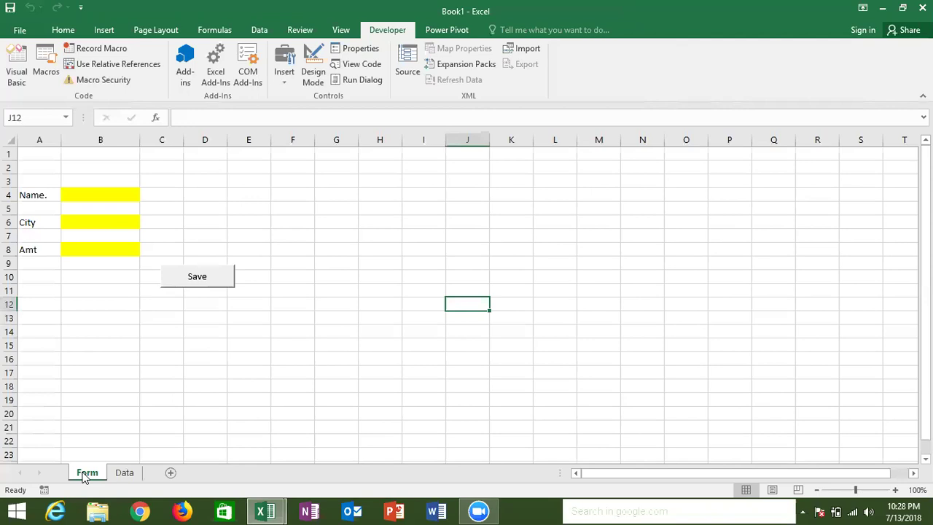
- Give cell B8 a Data Validation rule allowing a whole number equal to 0
{"action": "left_click", "coordinate": [108, 249]}
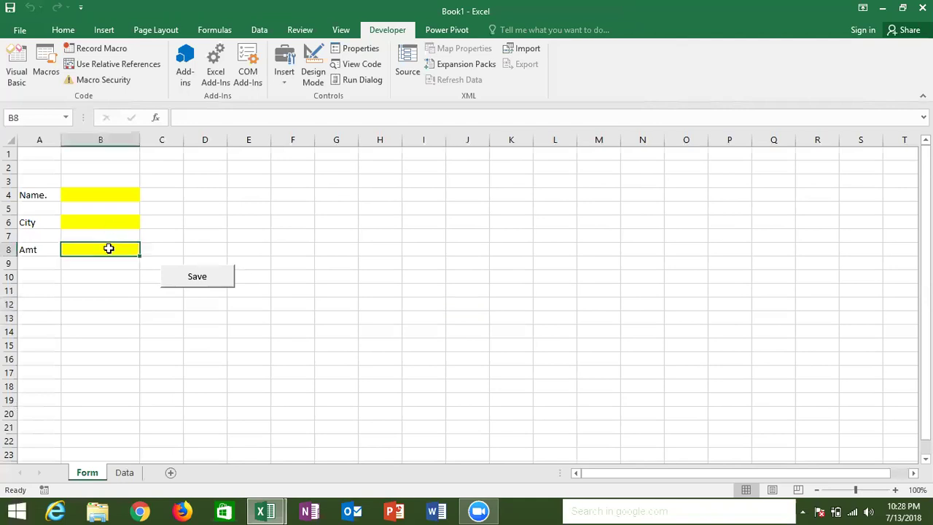
{"action": "left_click", "coordinate": [264, 29]}
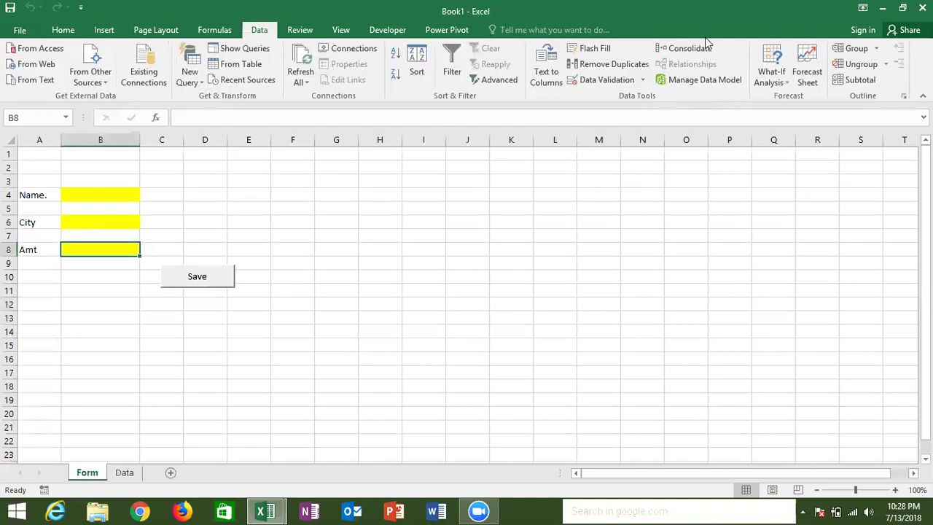
{"action": "left_click", "coordinate": [605, 82]}
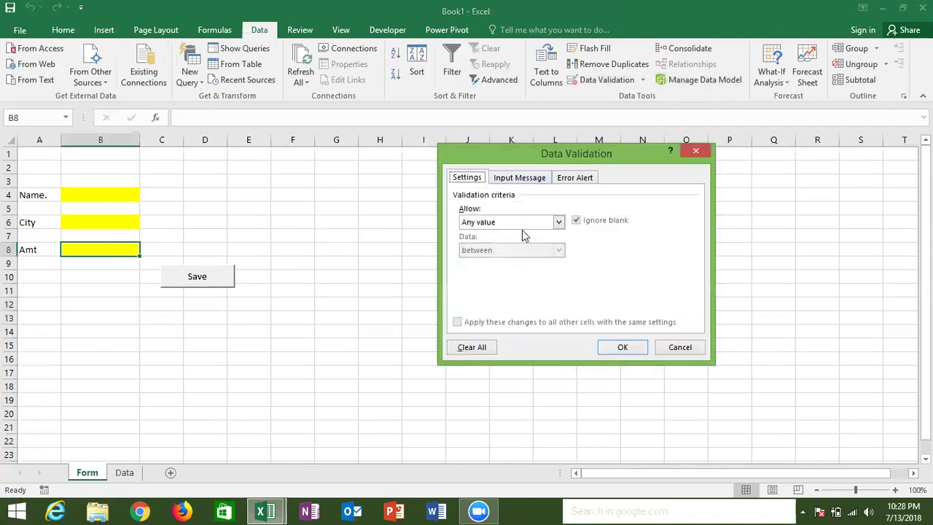
{"action": "left_click", "coordinate": [559, 221]}
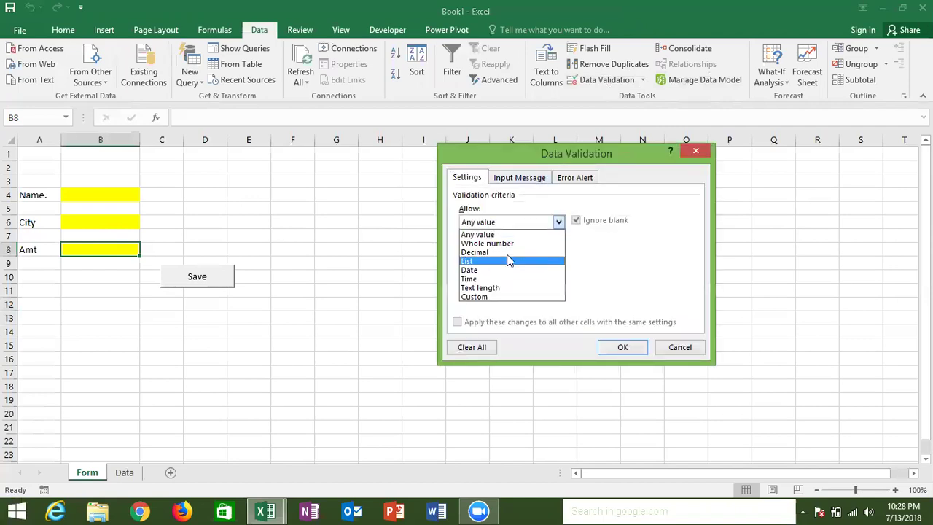
{"action": "left_click", "coordinate": [504, 244]}
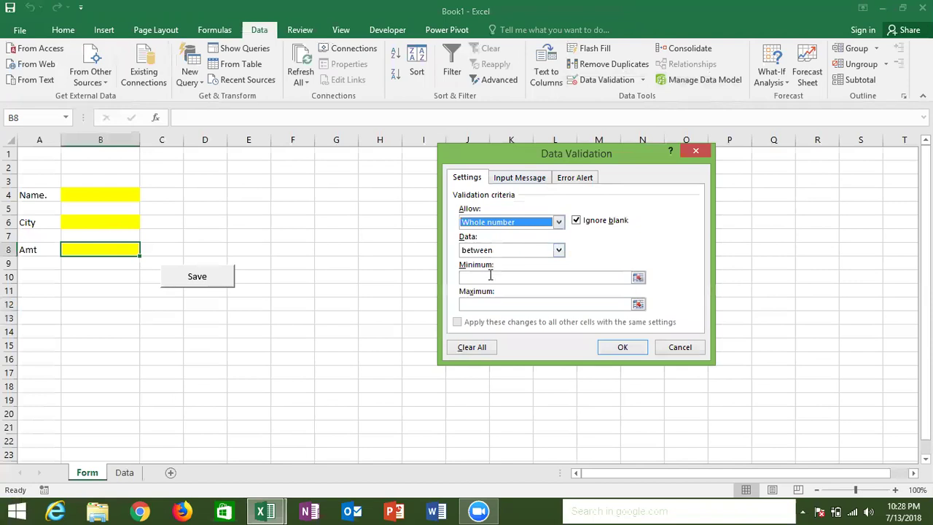
{"action": "left_click", "coordinate": [487, 251]}
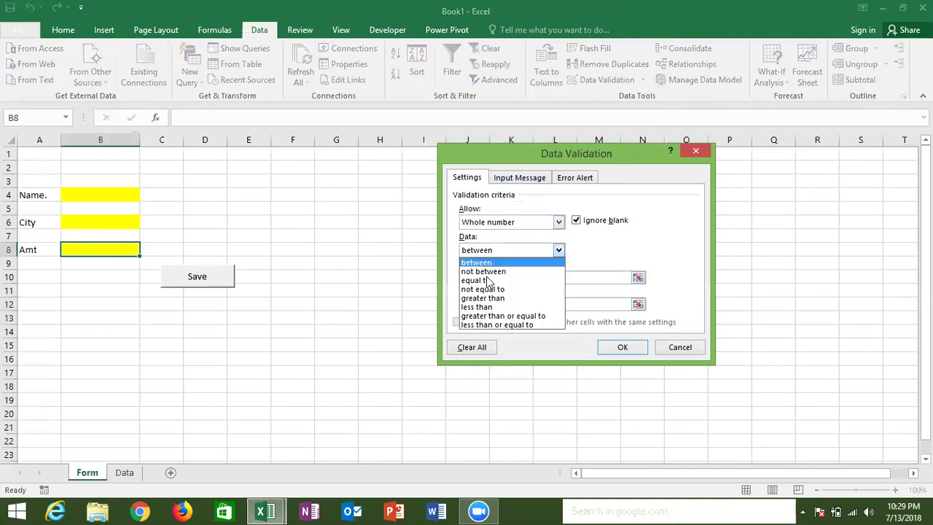
{"action": "left_click", "coordinate": [486, 281]}
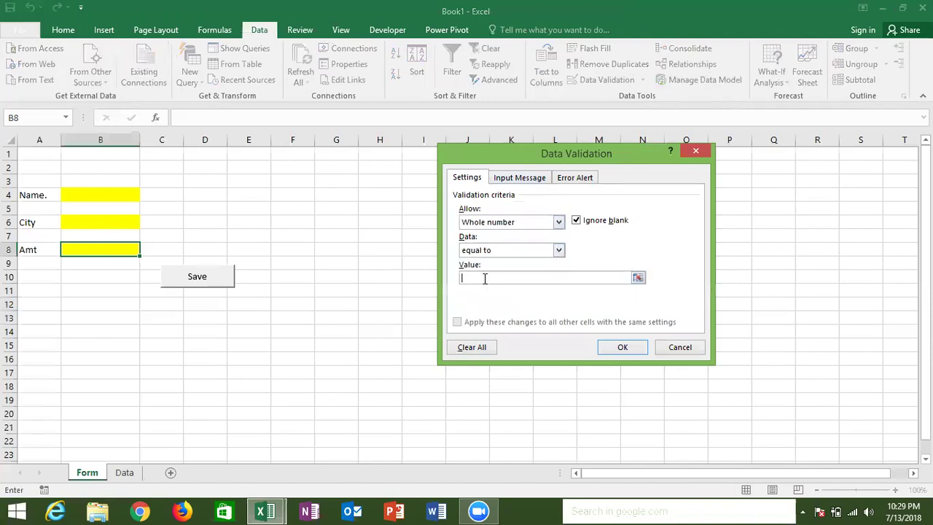
{"action": "type", "text": "0"}
{"action": "left_click", "coordinate": [612, 348]}
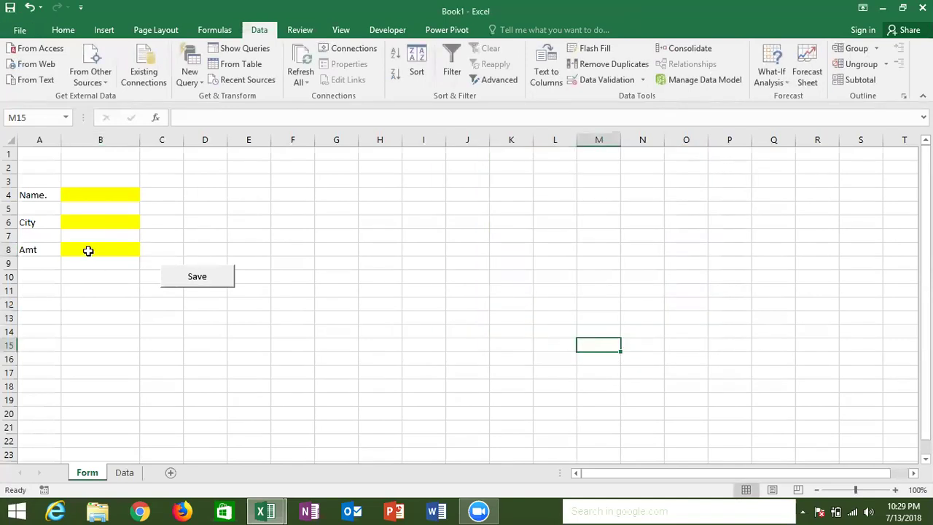
{"action": "type", "text": "kk"}
{"action": "key", "text": "Return"}
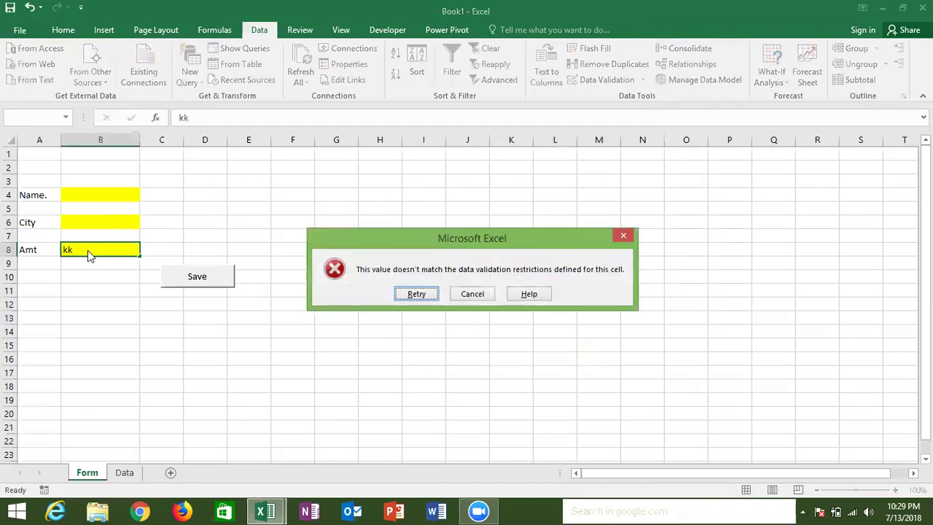
{"action": "key", "text": "Escape"}
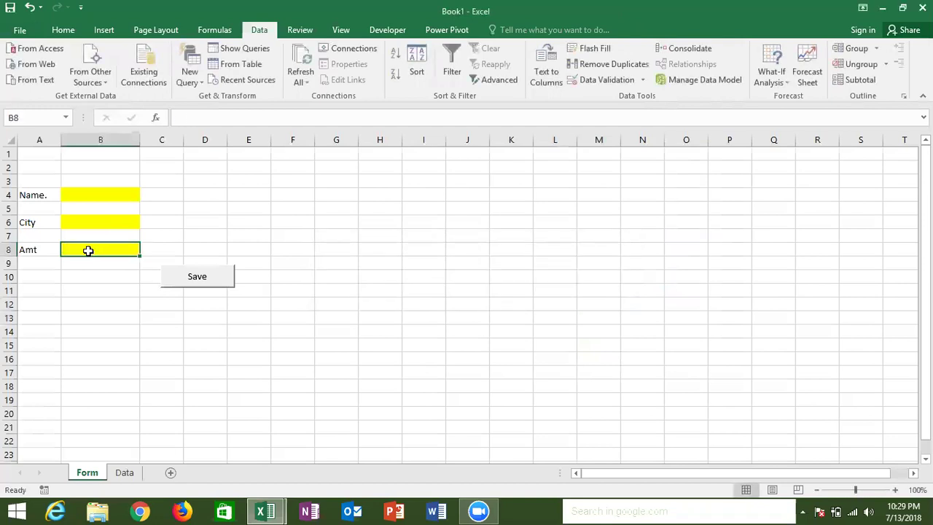
{"action": "type", "text": "6254"}
{"action": "key", "text": "Return"}
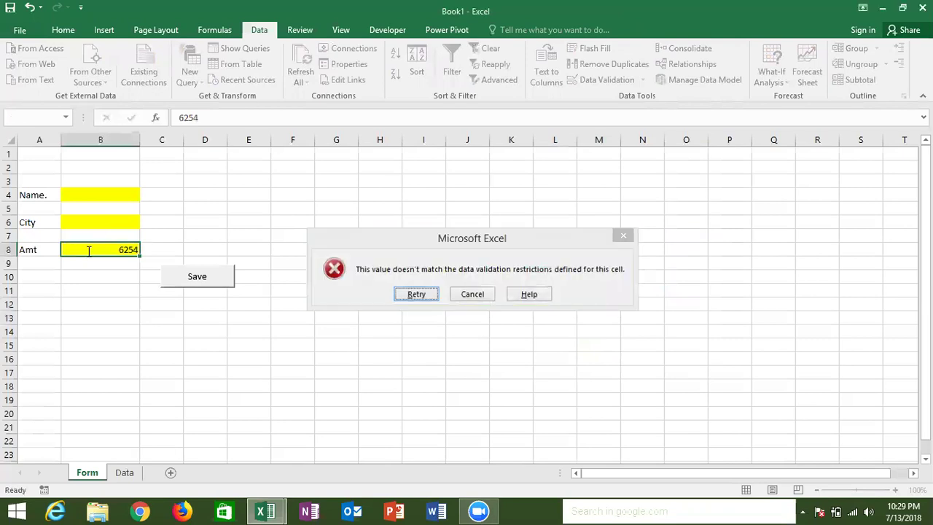
{"action": "key", "text": "Return"}
{"action": "type", "text": "362"}
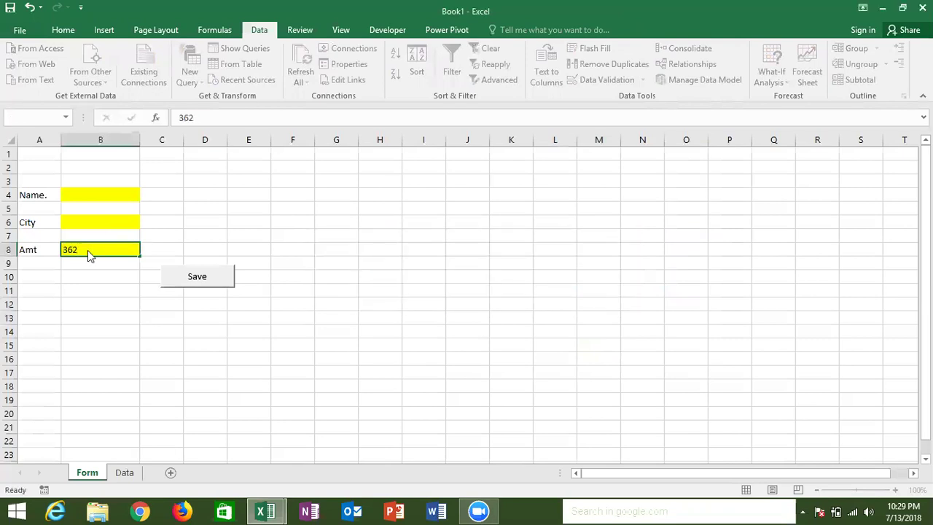
{"action": "key", "text": "Return"}
{"action": "key", "text": "Escape"}
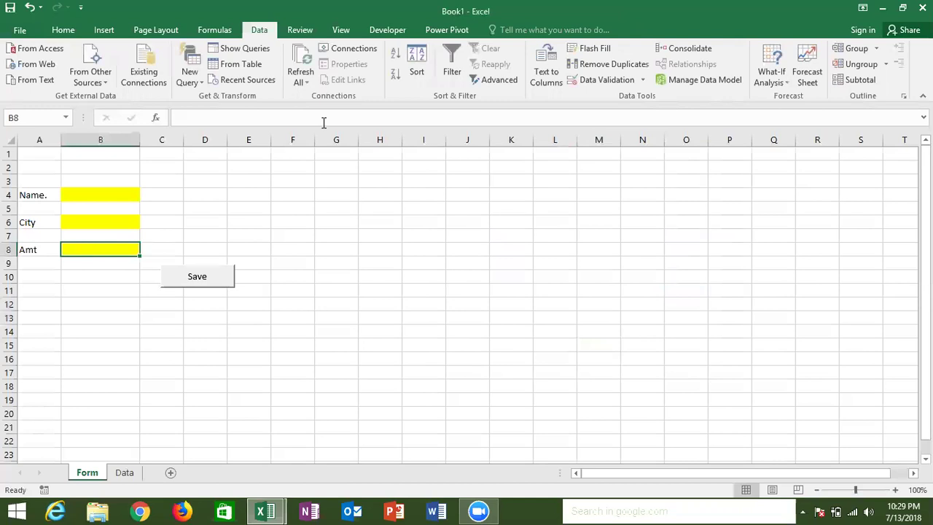
- Change B8's validation to whole number greater than 0, then enter 23652 in Amt
{"action": "left_click", "coordinate": [589, 85]}
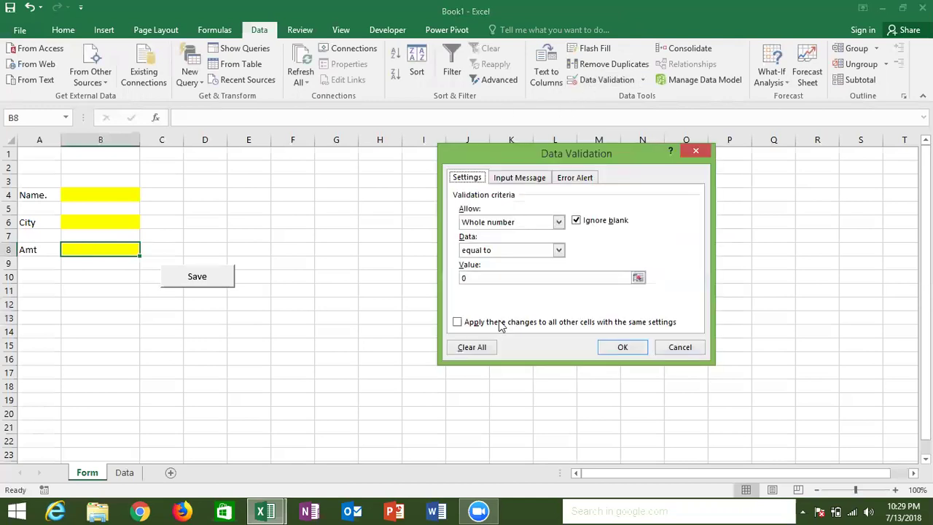
{"action": "left_click", "coordinate": [486, 251]}
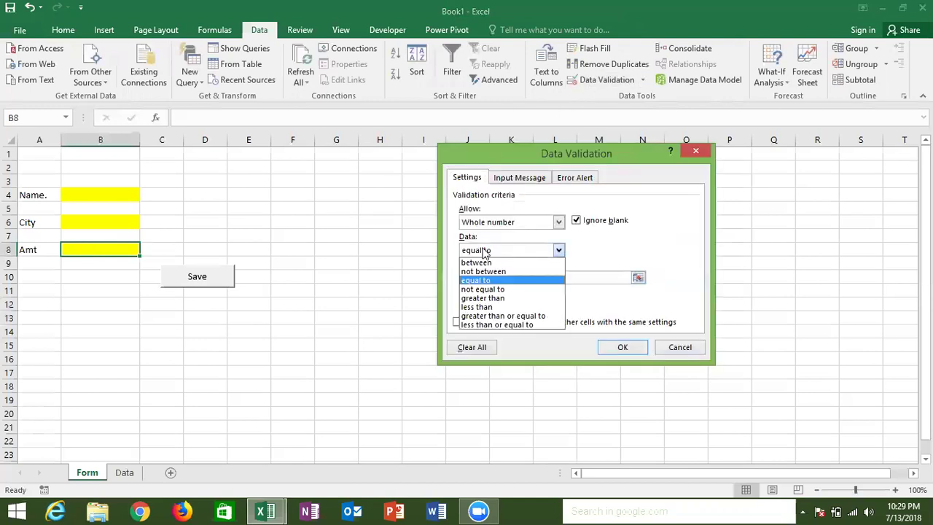
{"action": "left_click", "coordinate": [484, 298]}
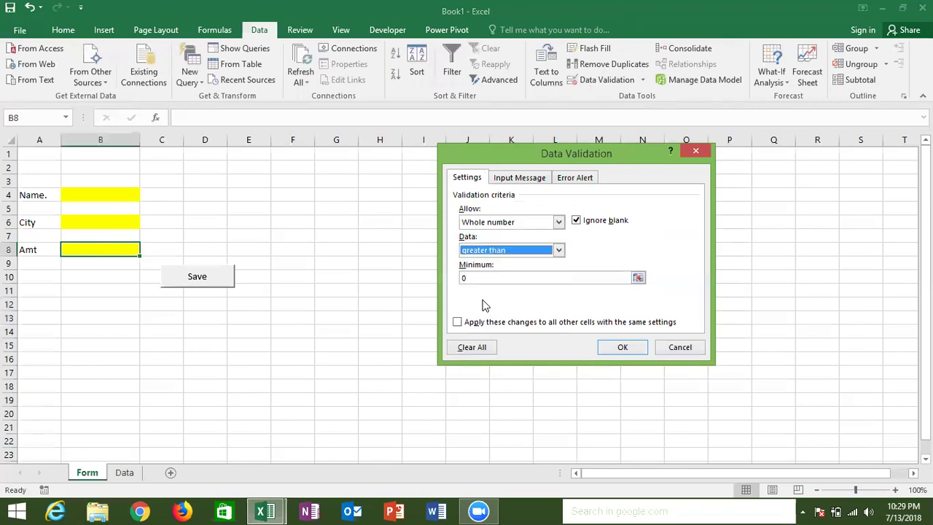
{"action": "left_click", "coordinate": [621, 347]}
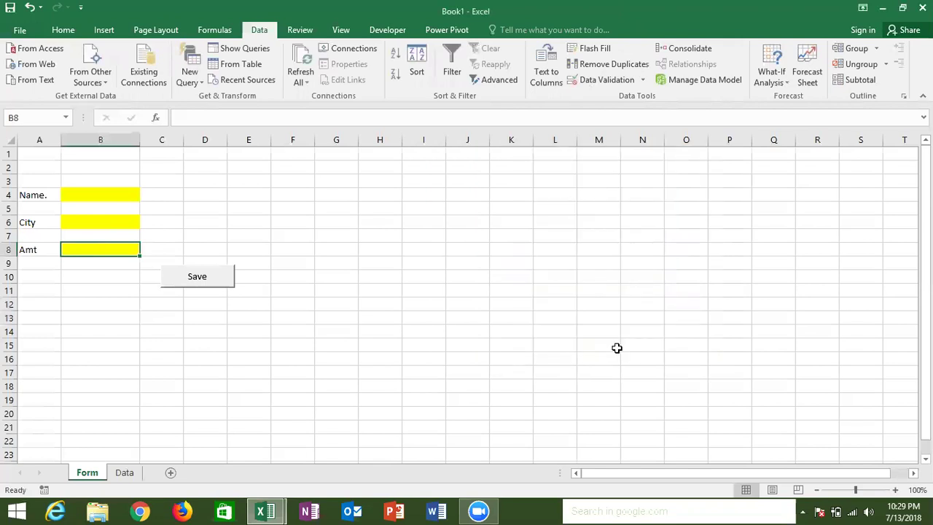
{"action": "type", "text": "23652"}
{"action": "key", "text": "Return"}
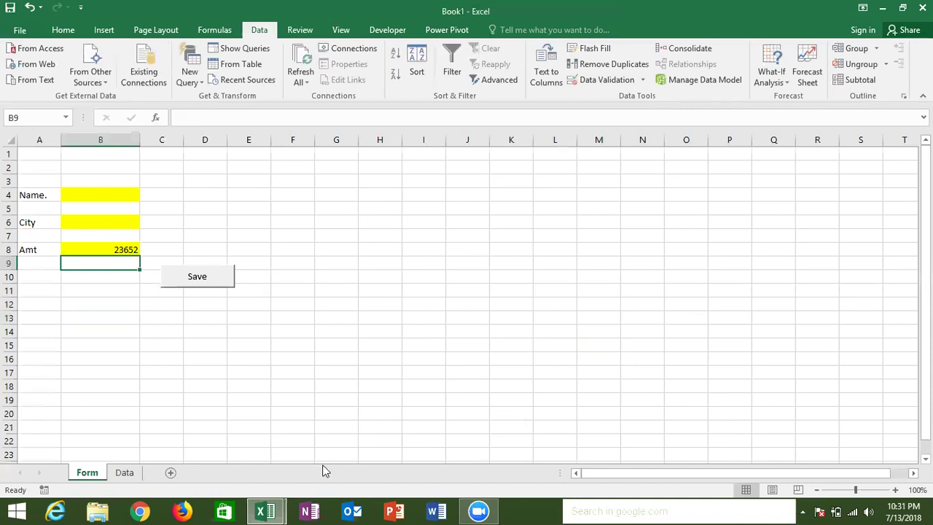
- Save As 'Data Sending Form', an Excel Macro-Enabled Workbook, in the VBA folder on drive D
{"action": "left_click", "coordinate": [124, 474]}
{"action": "left_click", "coordinate": [87, 472]}
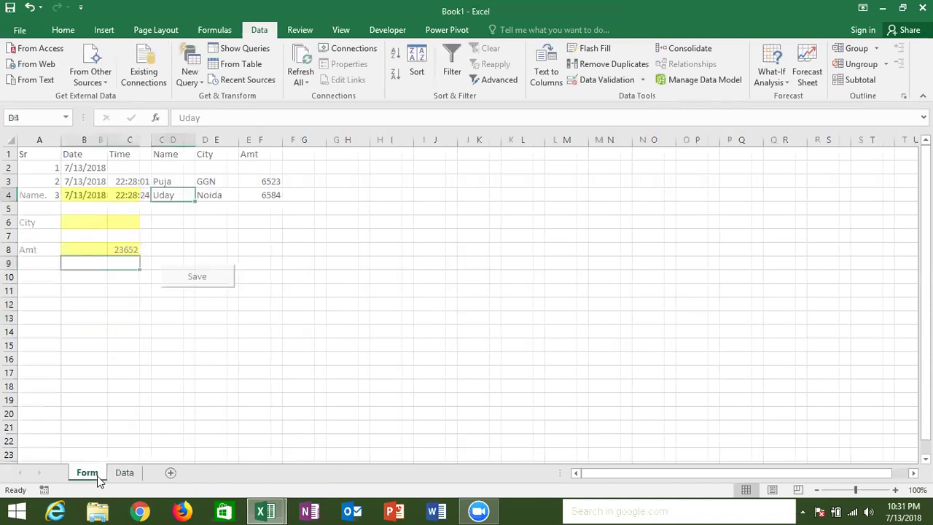
{"action": "left_click", "coordinate": [20, 30]}
{"action": "key", "text": "Escape"}
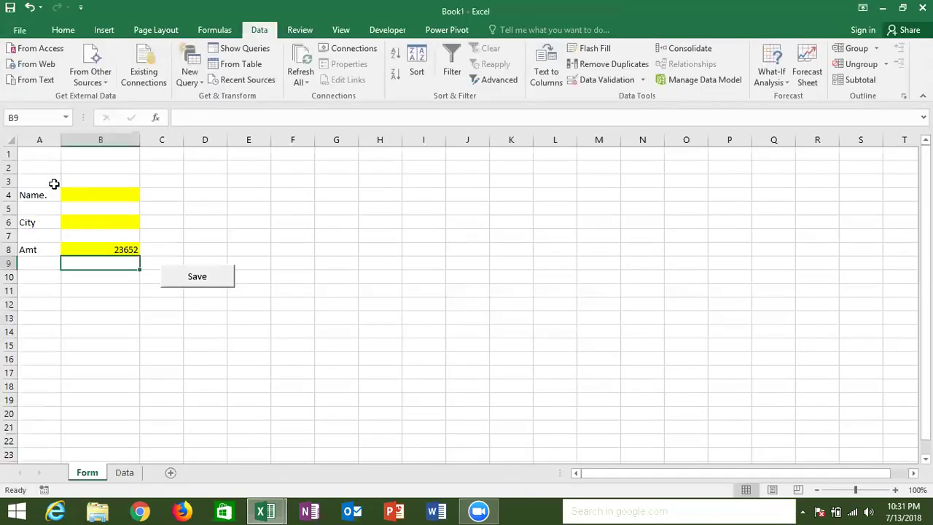
{"action": "left_click", "coordinate": [24, 34]}
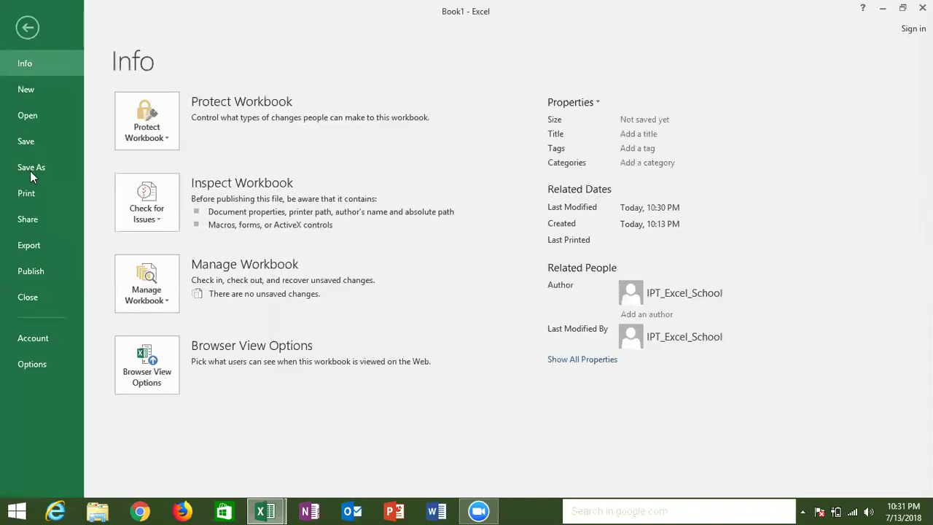
{"action": "left_click", "coordinate": [30, 170]}
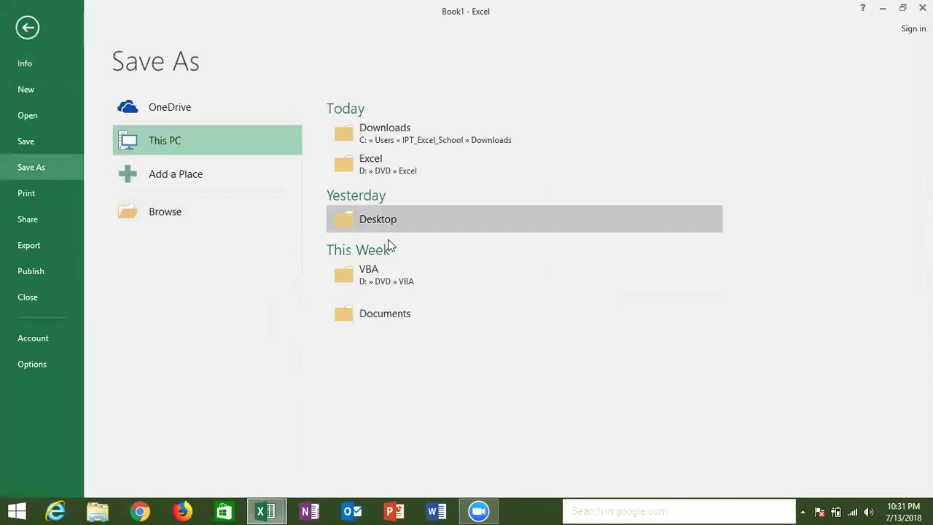
{"action": "left_click", "coordinate": [392, 279]}
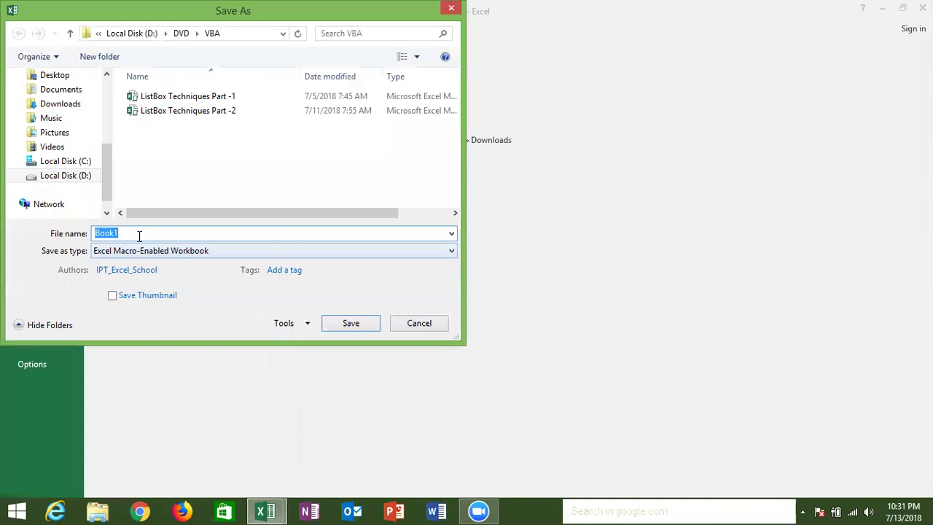
{"action": "type", "text": "Data Send"}
{"action": "type", "text": "ing Form"}
{"action": "left_click", "coordinate": [345, 326]}
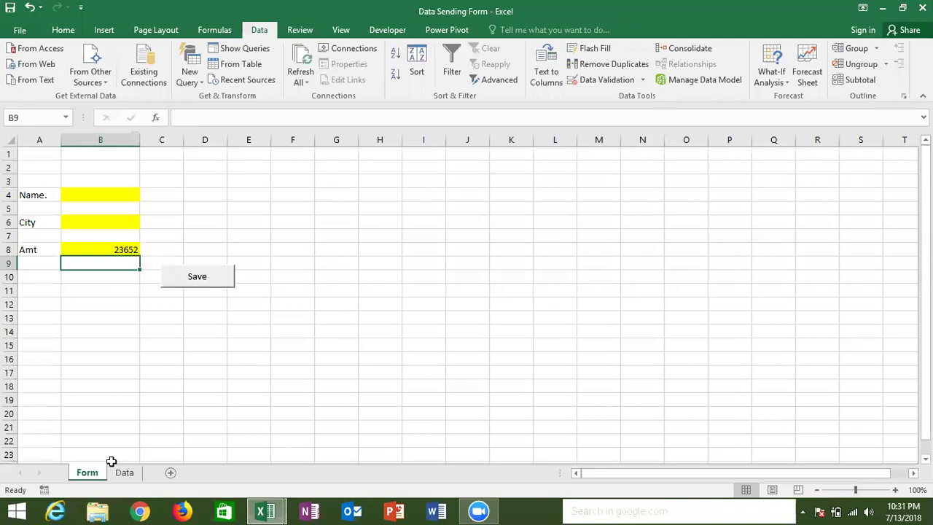
- Look over the Data and Form sheets, then close the Excel window
{"action": "left_click", "coordinate": [118, 470]}
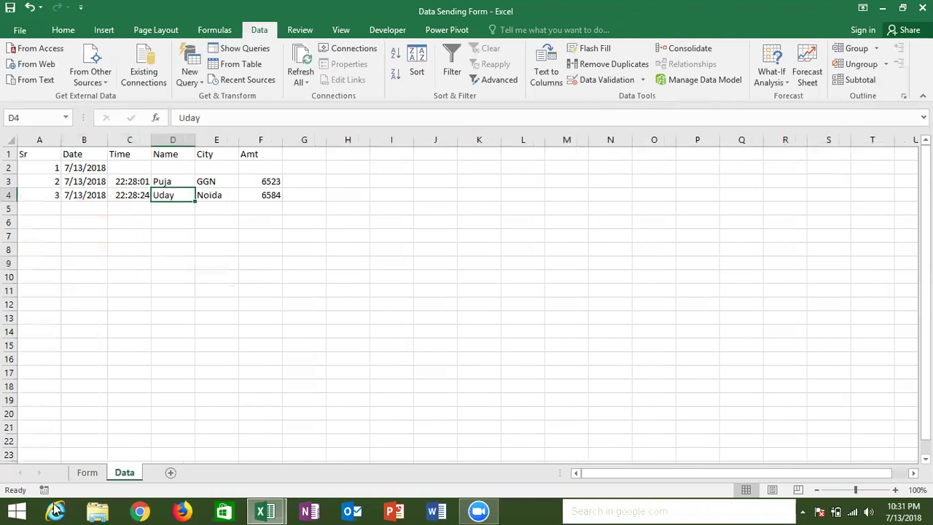
{"action": "left_click", "coordinate": [86, 472]}
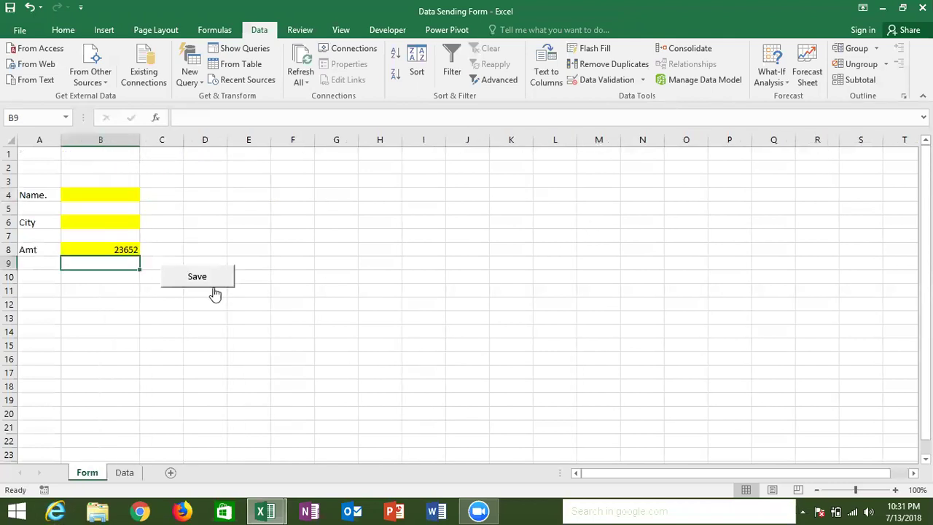
{"action": "left_click", "coordinate": [228, 425]}
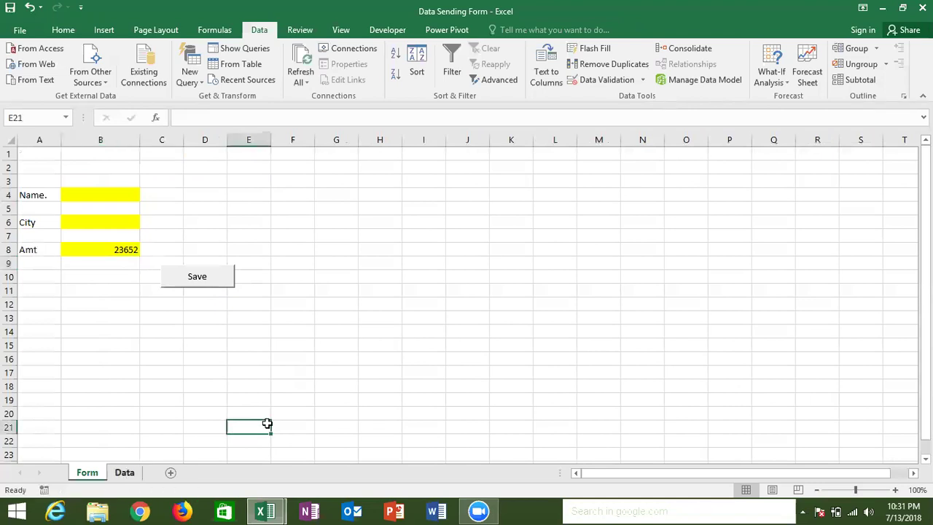
{"action": "left_click", "coordinate": [307, 410]}
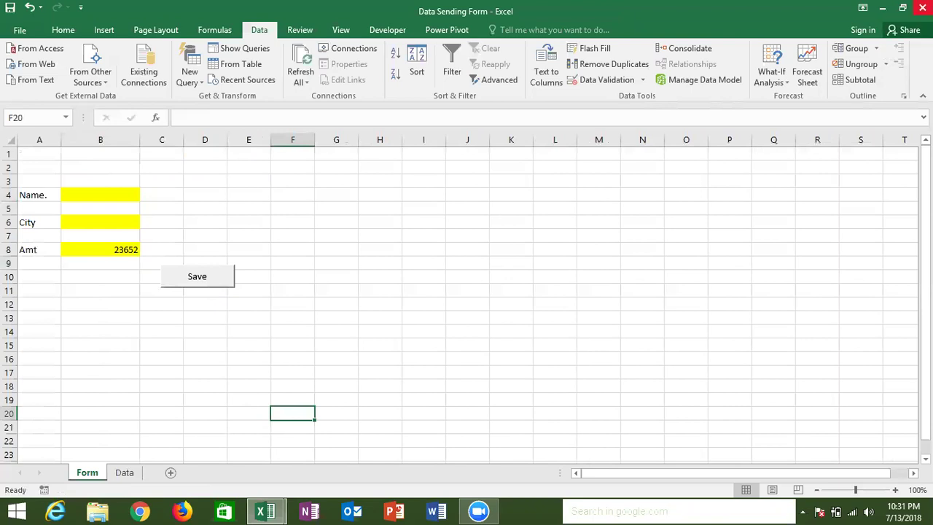
{"action": "left_click", "coordinate": [922, 7]}
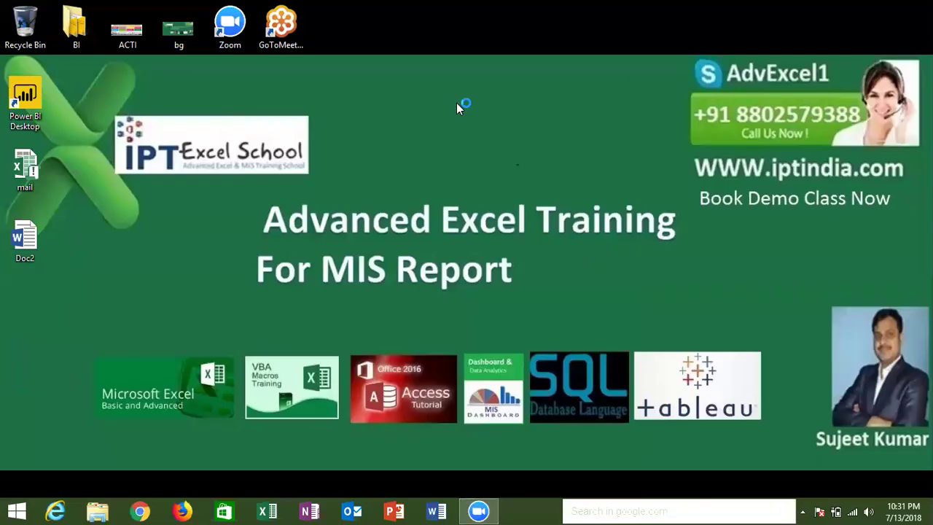
- Refresh the desktop while Excel restarts and lists Data Sending Form among recent files
{"action": "right_click", "coordinate": [459, 104]}
{"action": "left_click", "coordinate": [523, 144]}
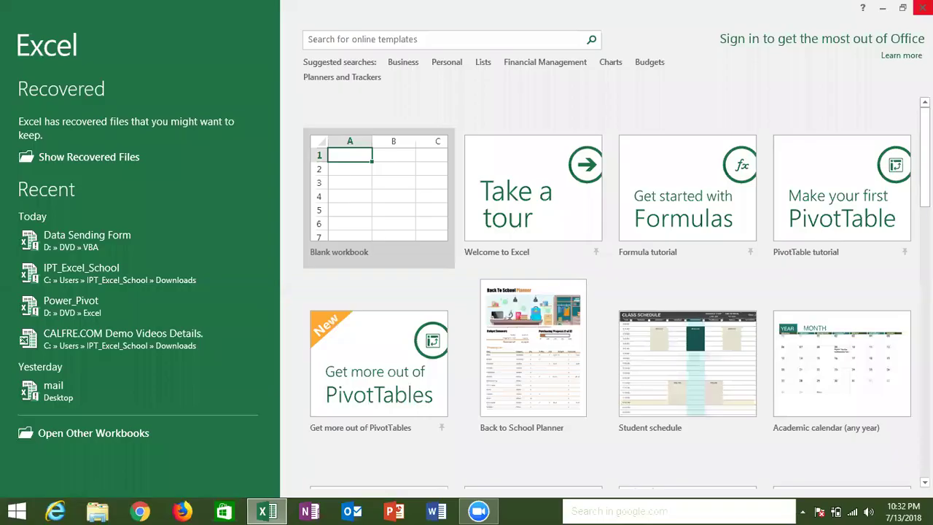
- Close the Excel start screen, then bring up Zoom's End Meeting prompt with Alt+Q
{"action": "left_click", "coordinate": [922, 7]}
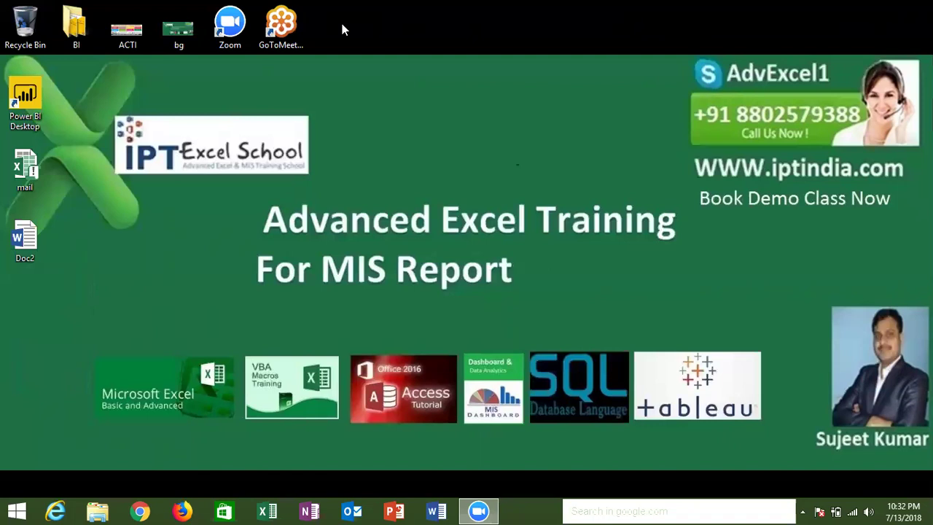
{"action": "key", "text": "alt+q"}
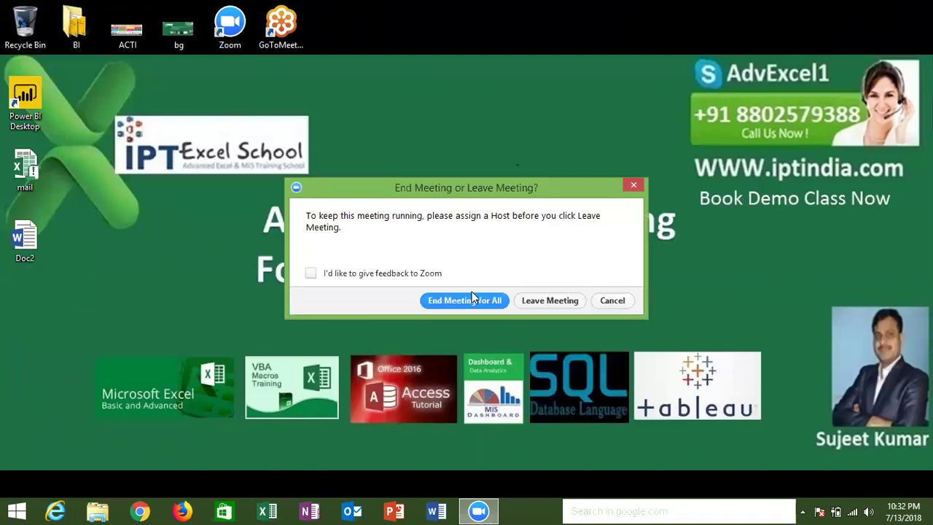